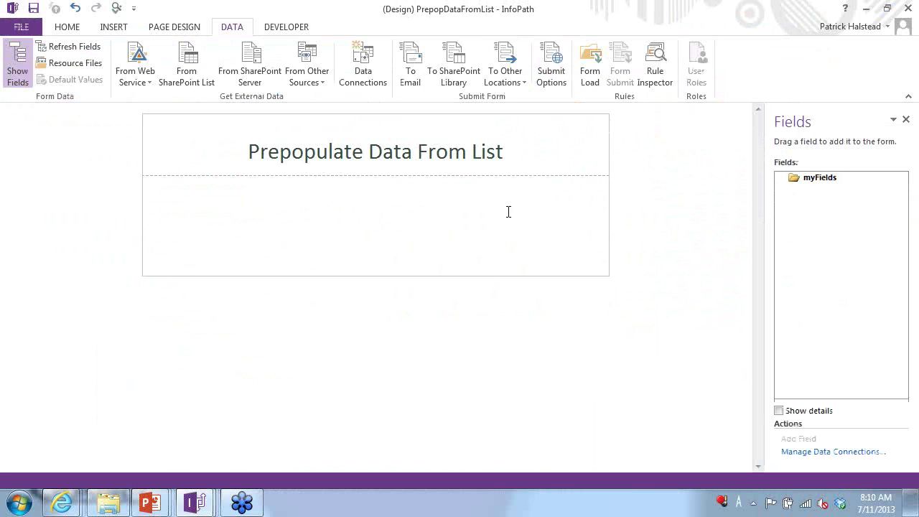
- Place the insertion point in the body of the Prepopulate Data From List form
left_click(490, 207)
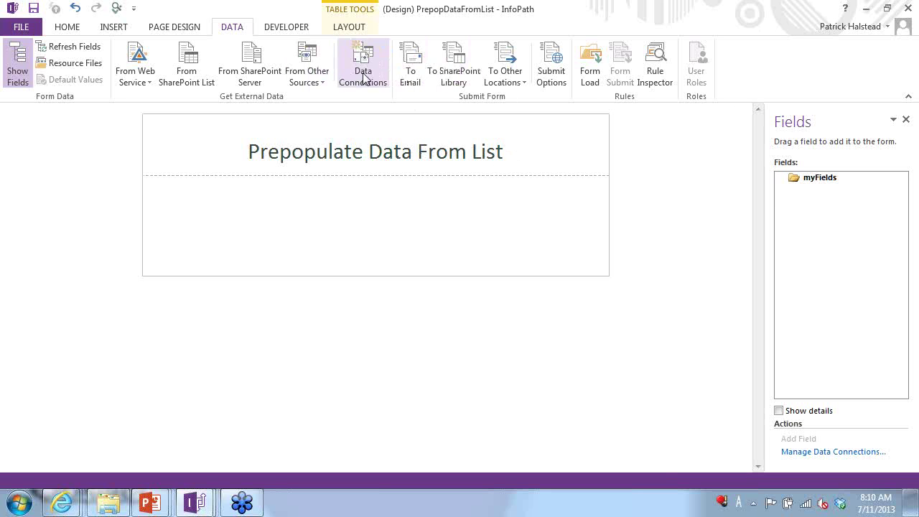
- Start a new receive-data connection from a SharePoint library or list
left_click(363, 77)
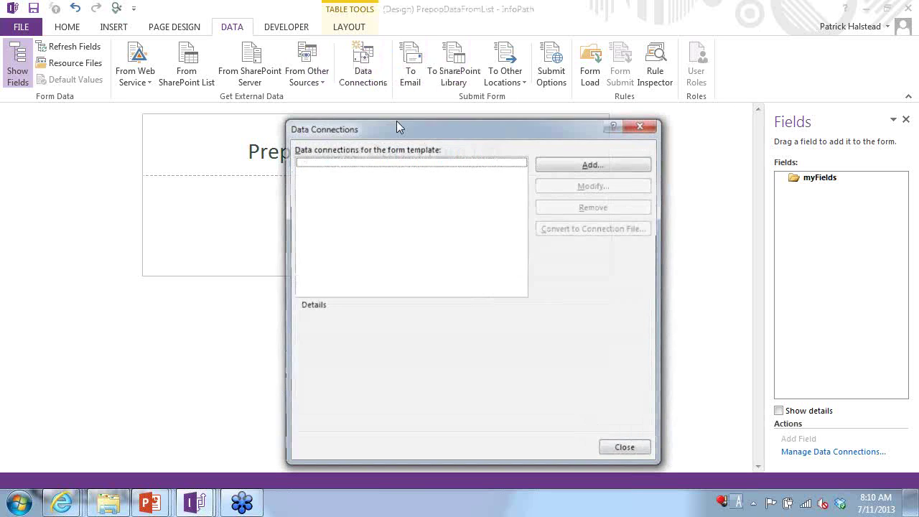
left_click(596, 165)
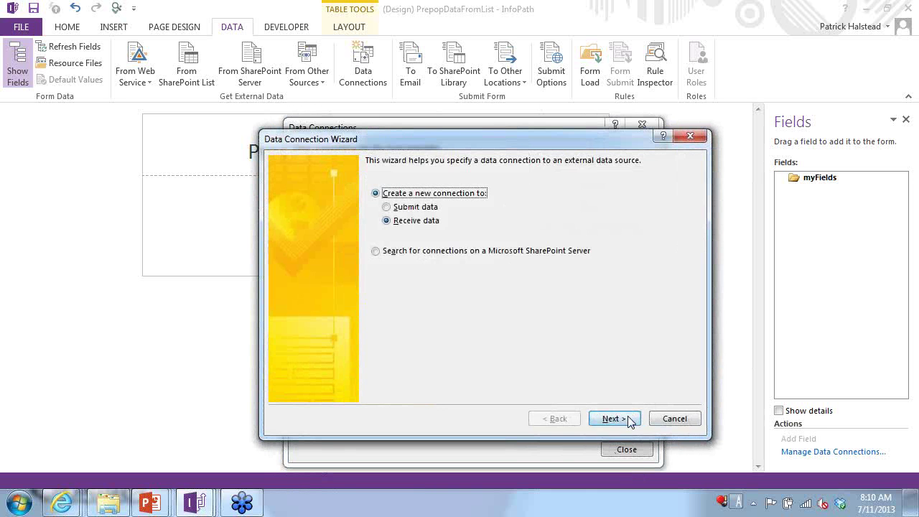
left_click(629, 420)
left_click(406, 243)
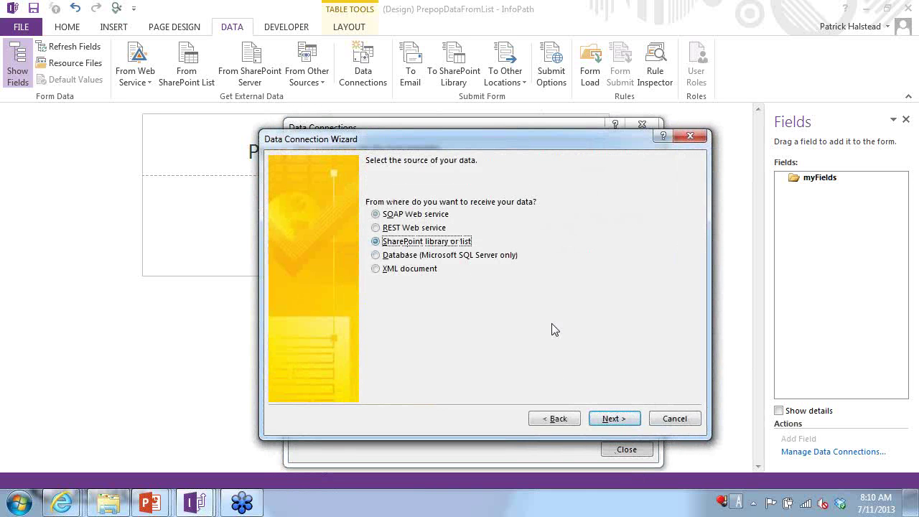
left_click(615, 419)
- Paste the SharePoint site address from the browser and choose the Customers list
key("alt+Tab")
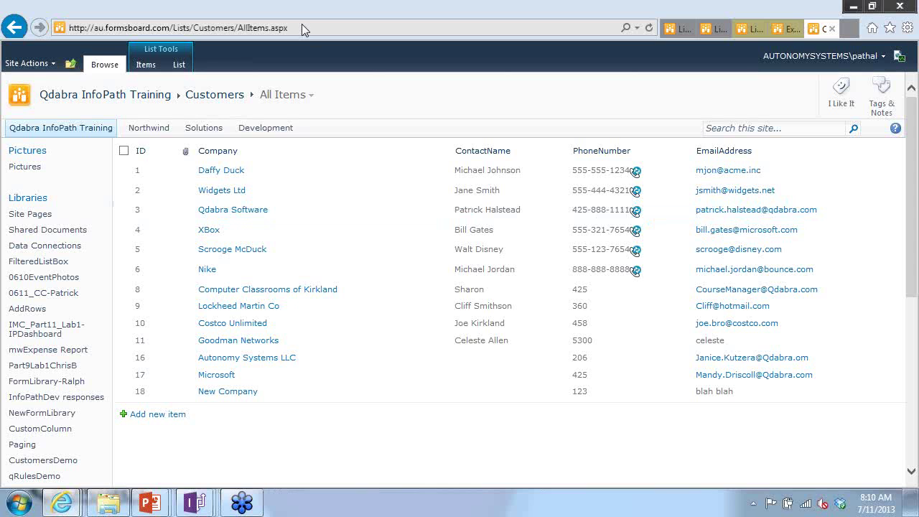
left_click(301, 26)
key("ctrl+c")
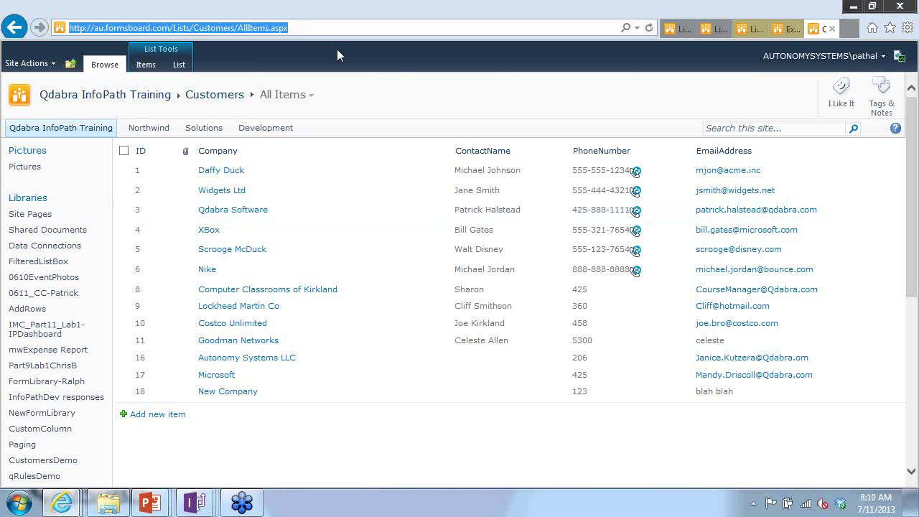
key("alt+Tab")
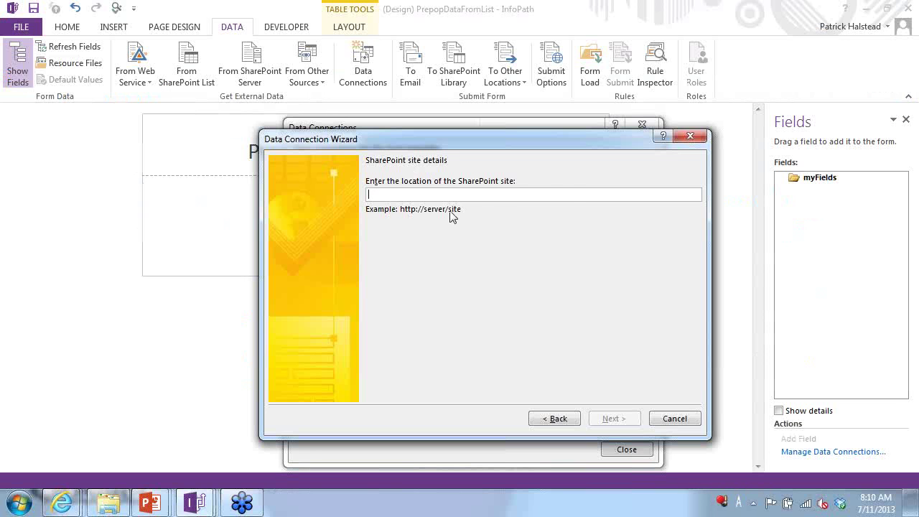
key("ctrl+v")
left_click(612, 417)
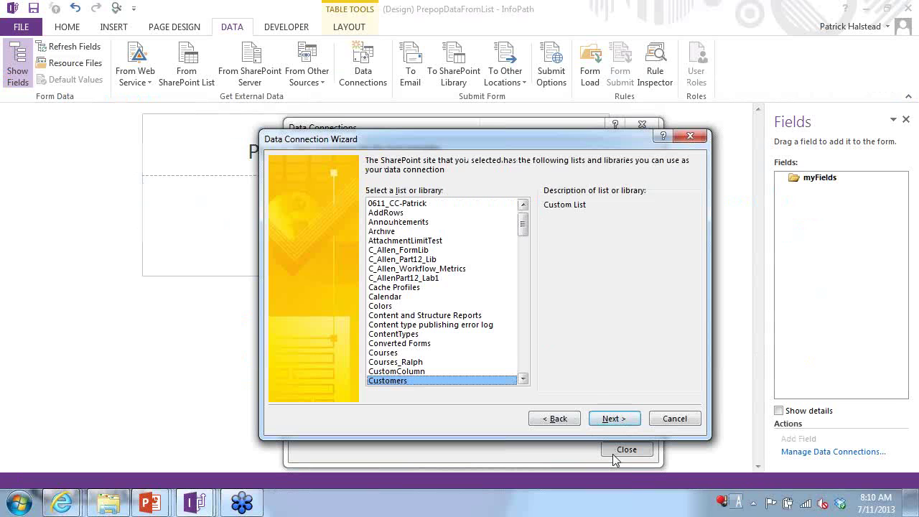
left_click(621, 417)
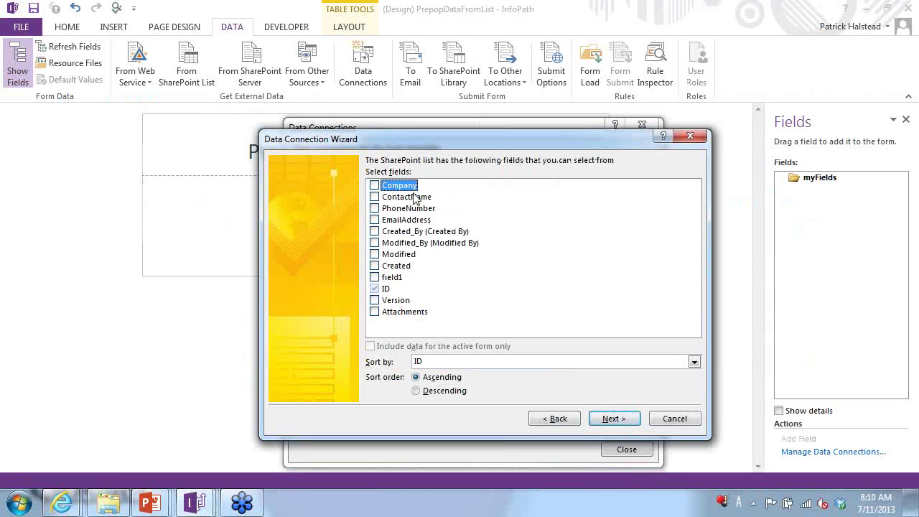
- Include the Company, ContactName and EmailAddress fields and finish the Customers connection
left_click(374, 185)
left_click(374, 197)
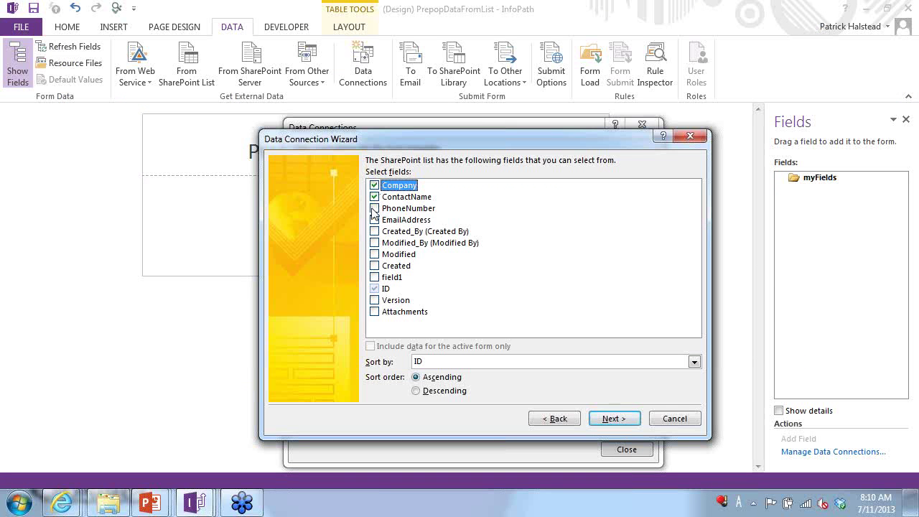
left_click(373, 220)
left_click(608, 422)
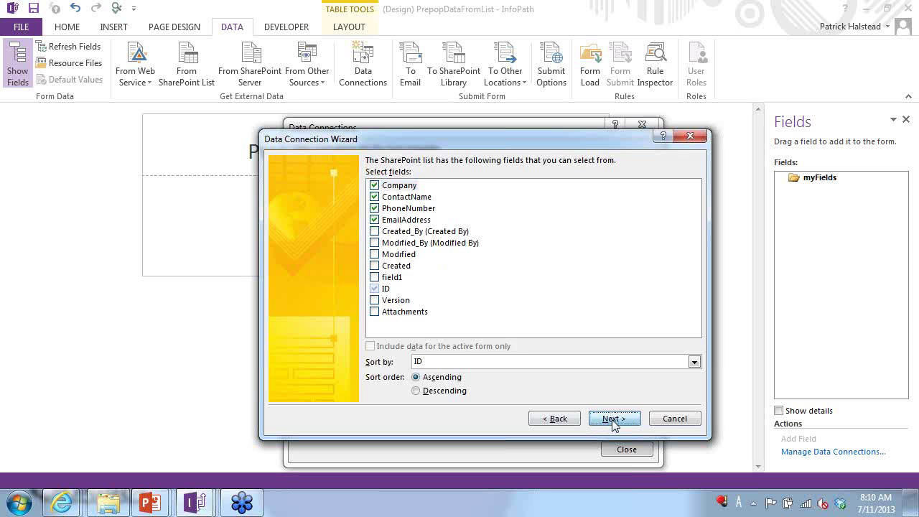
left_click(632, 425)
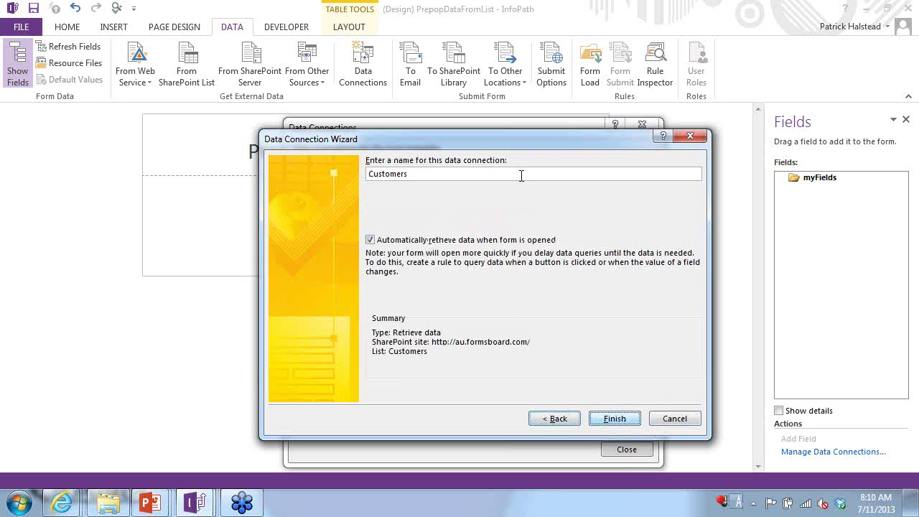
left_click(615, 419)
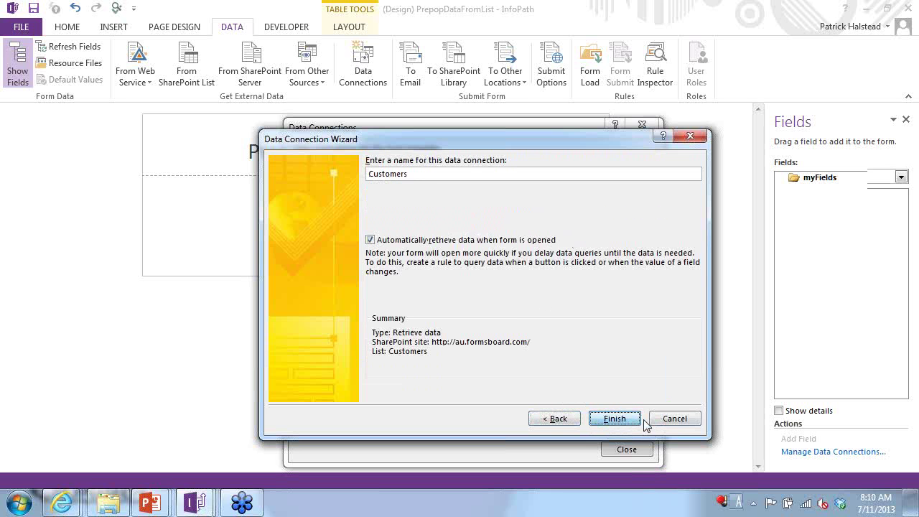
- Show the Customers (Secondary) data source in the Fields pane with dataFields expanded
left_click(632, 455)
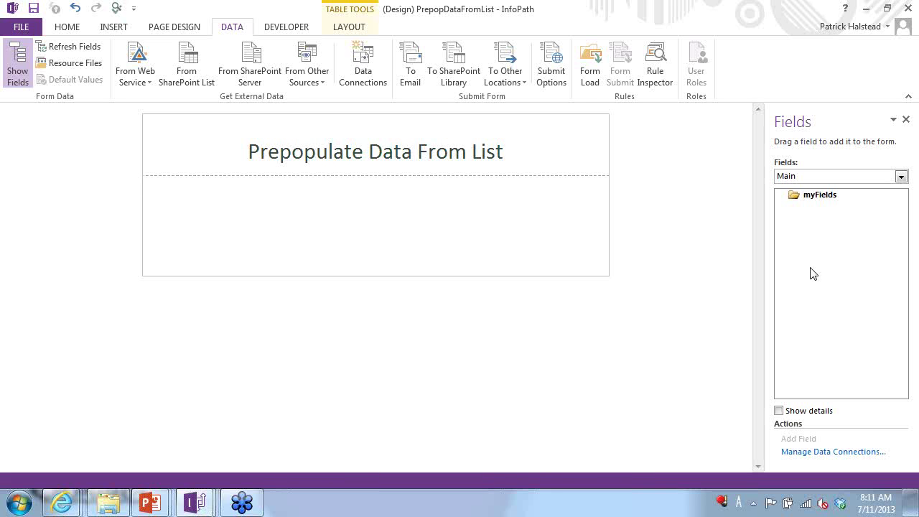
left_click(841, 178)
left_click(823, 201)
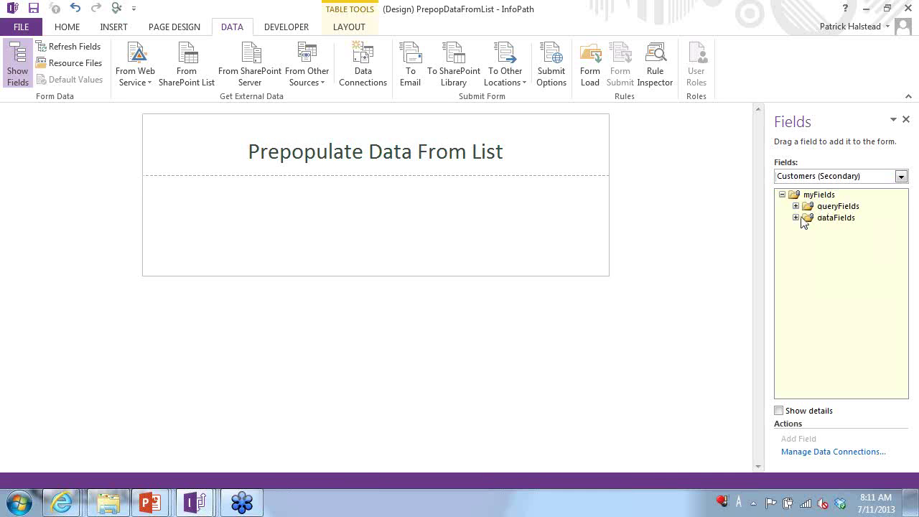
left_click(796, 217)
left_click(809, 229)
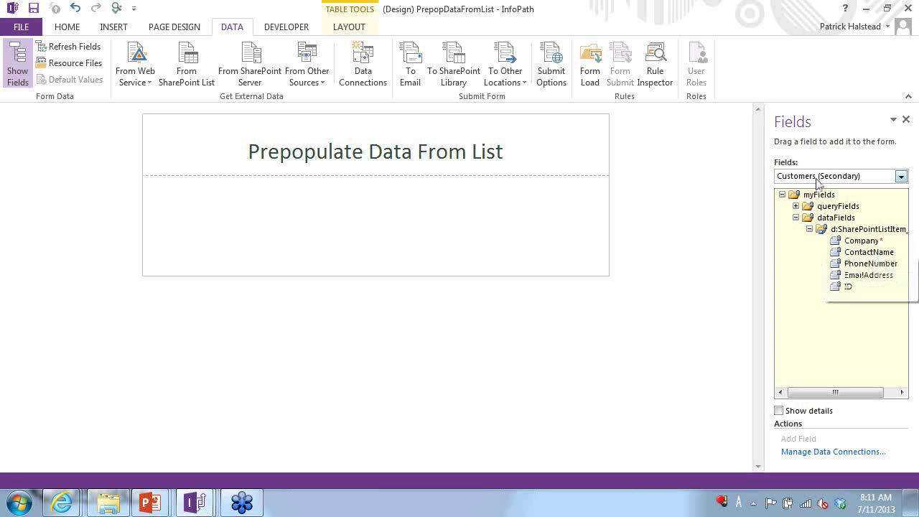
- Insert the Customers Company field as a repeating Drop-Down List Box
left_click(818, 176)
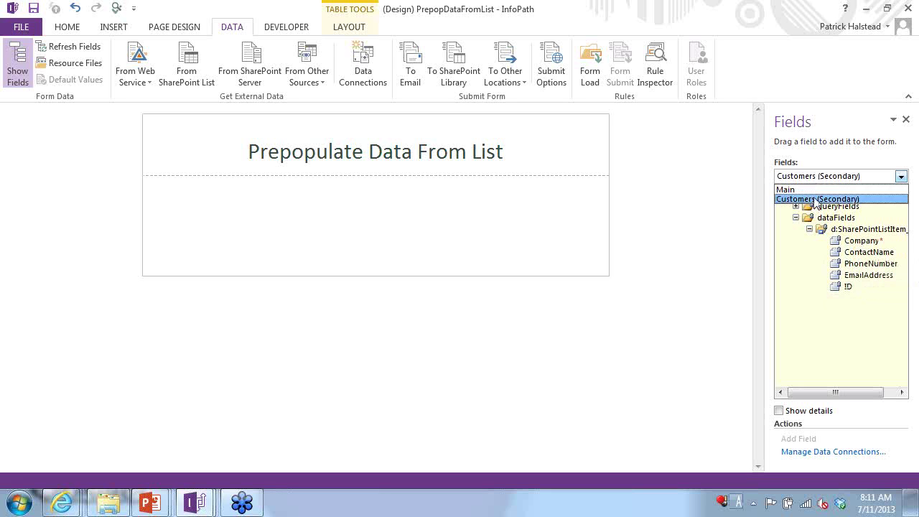
left_click(818, 199)
left_click(870, 242)
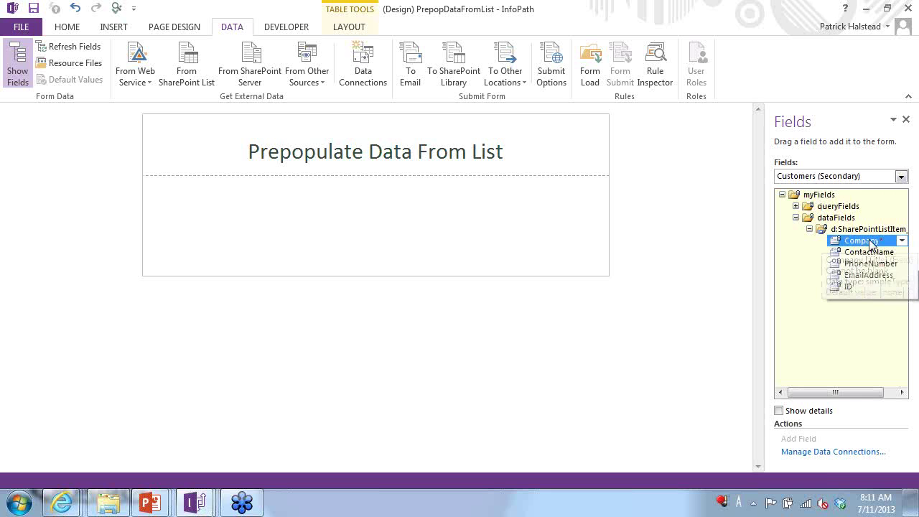
left_click(901, 240)
left_click(725, 197)
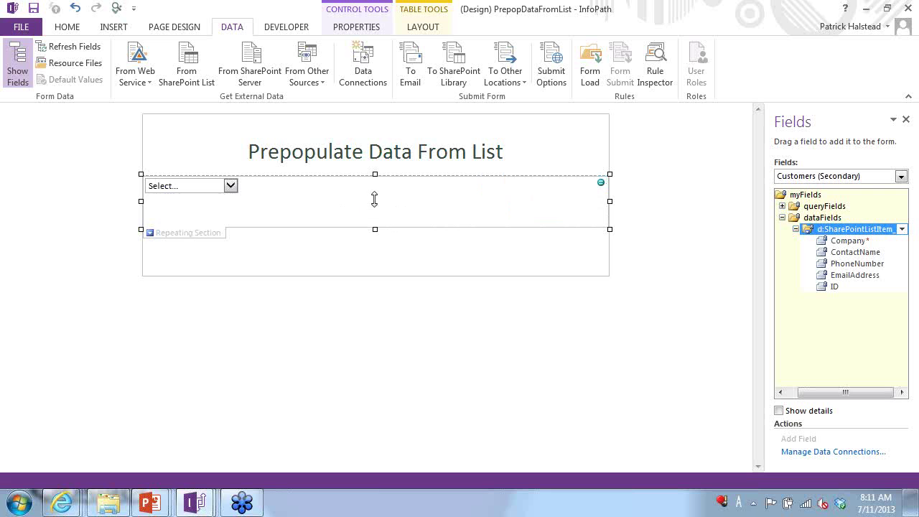
left_click(232, 185)
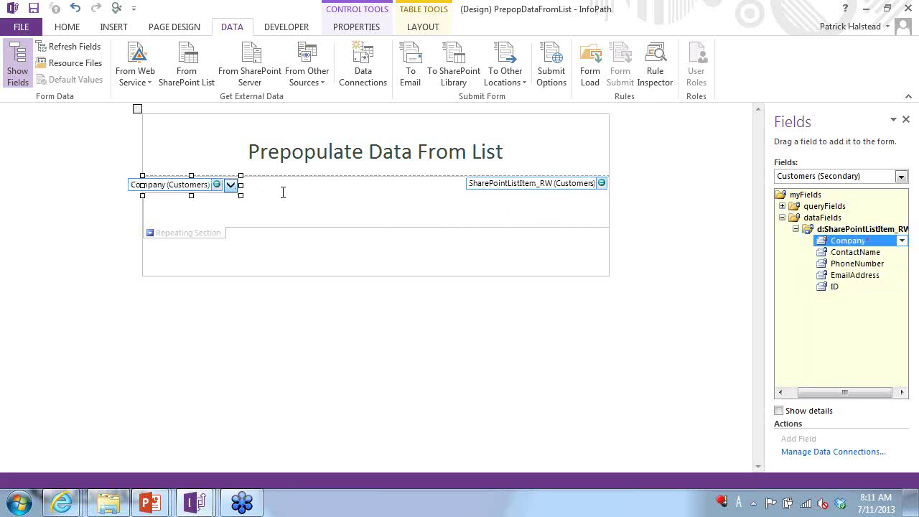
- Add a new Company field to the Main data source
left_click(830, 183)
left_click(789, 190)
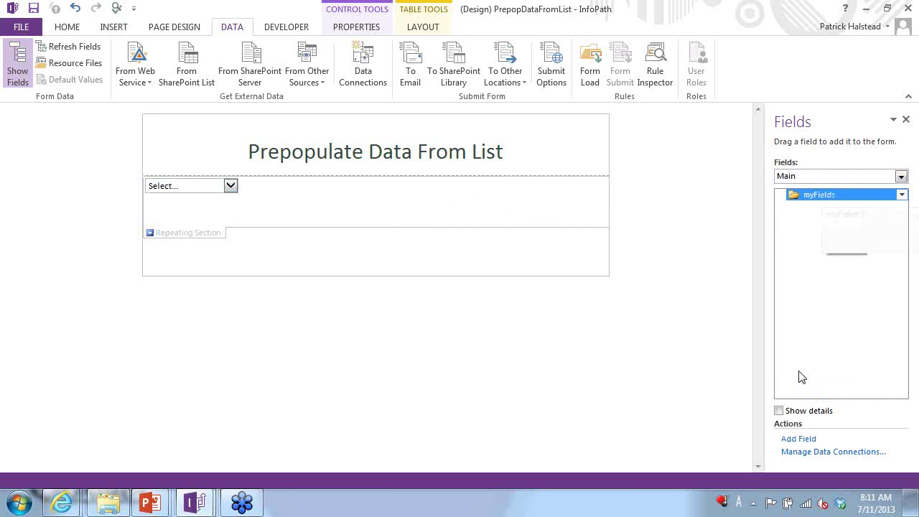
left_click(803, 439)
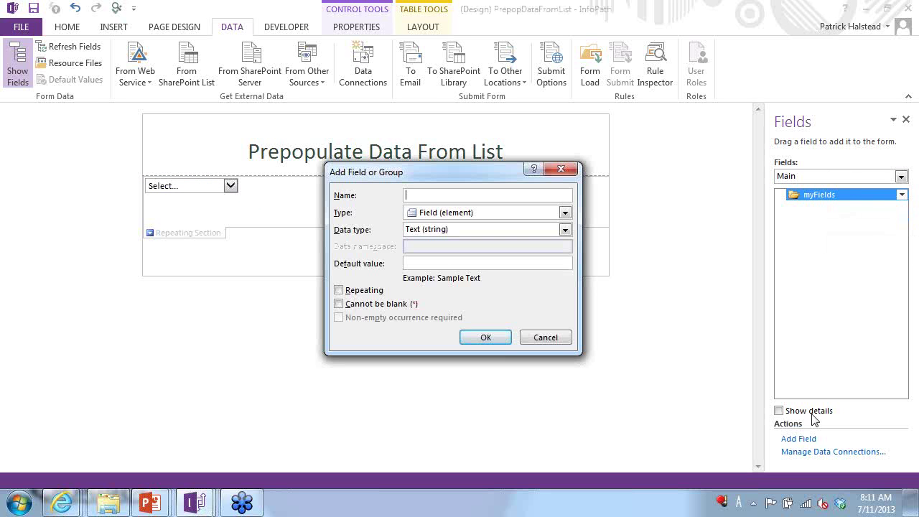
type("Company")
key("Return")
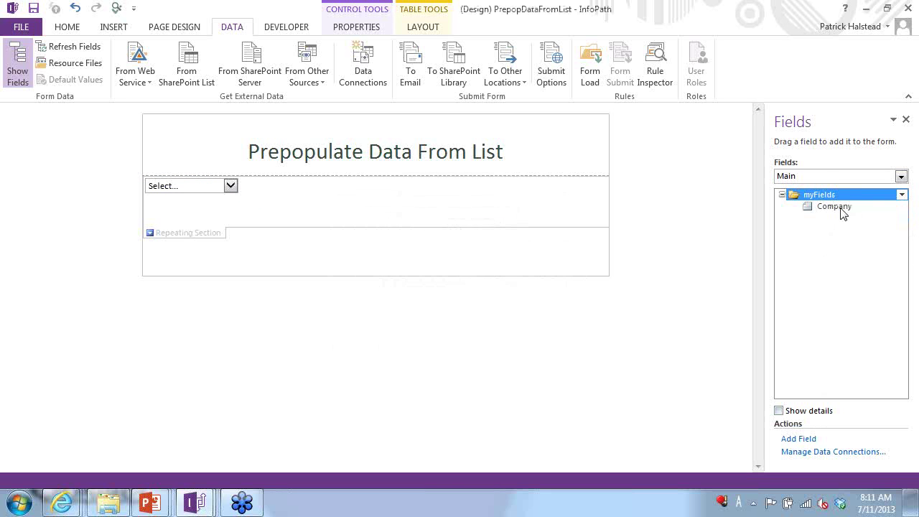
- Insert Company as a drop-down and move it below the repeating section
left_click(834, 207)
left_click(901, 206)
left_click(718, 191)
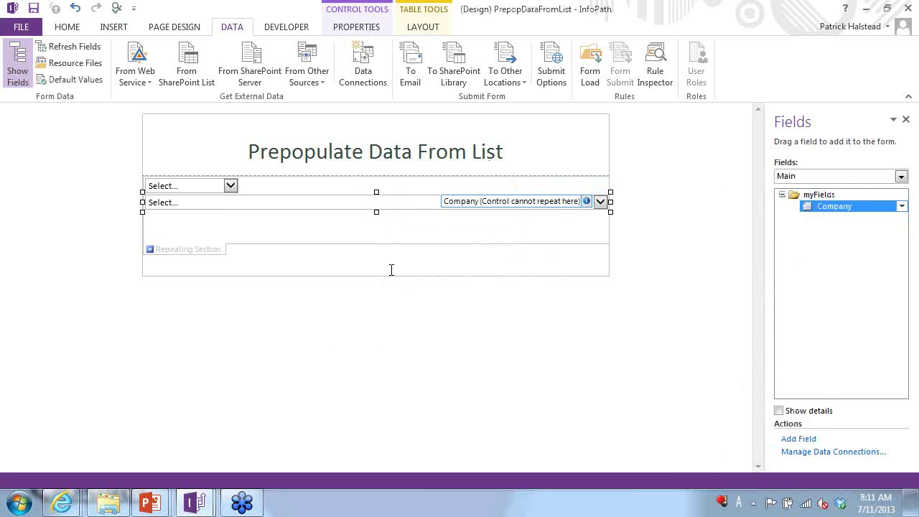
key("ctrl+x")
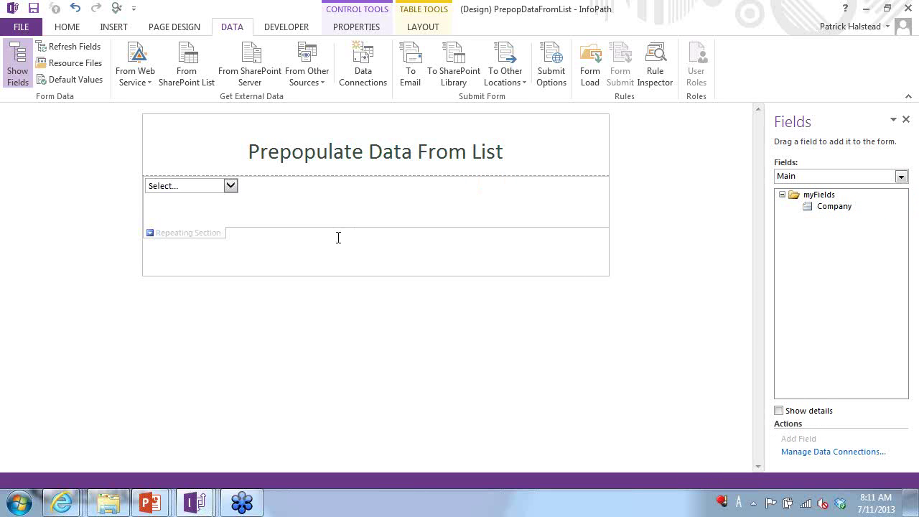
left_click(329, 250)
key("ctrl+v")
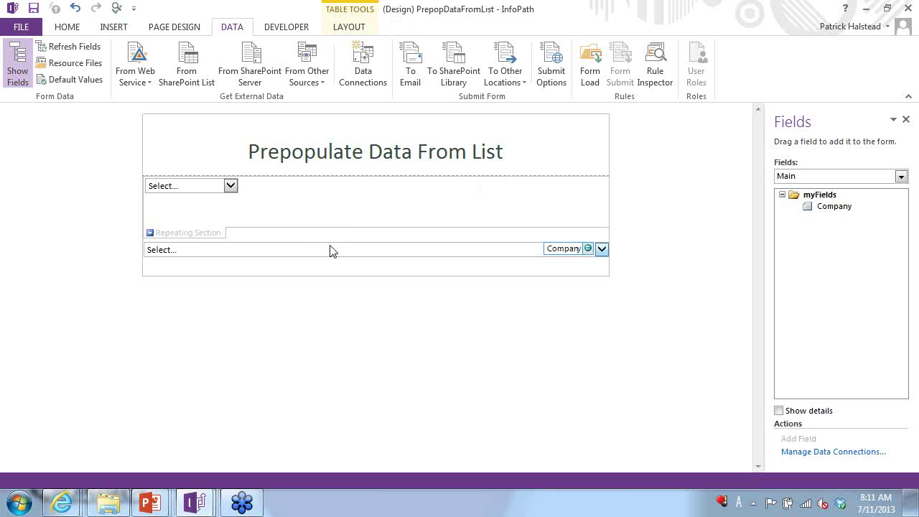
- Make the Company drop-down take its choices from an external data source
left_click(330, 251)
right_click(330, 250)
left_click(386, 436)
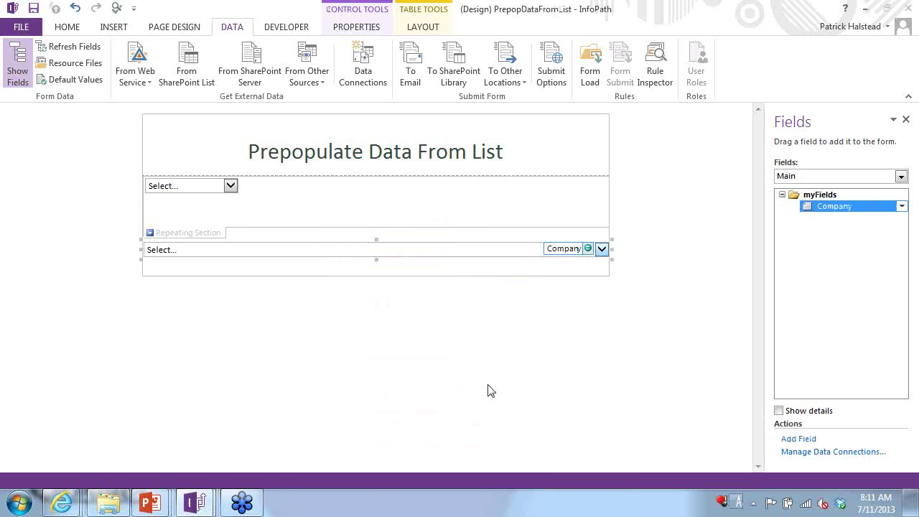
left_click(570, 310)
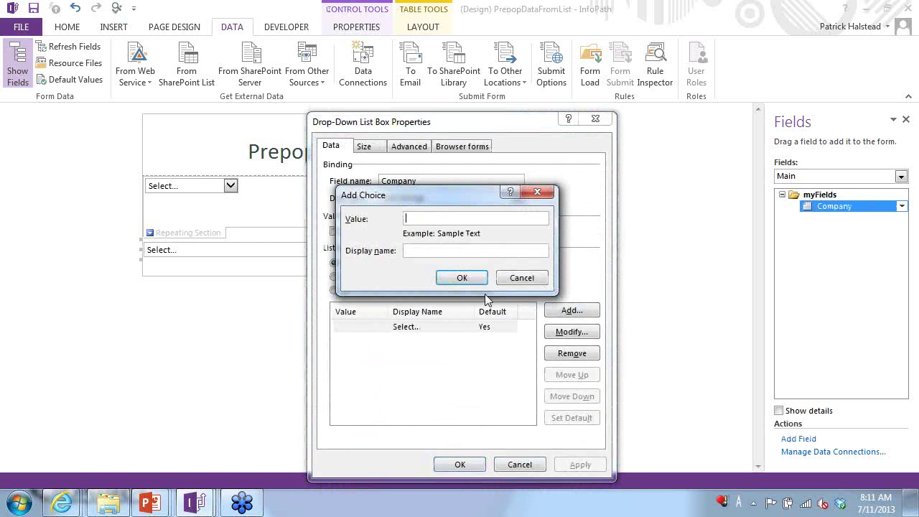
left_click(466, 277)
left_click(407, 290)
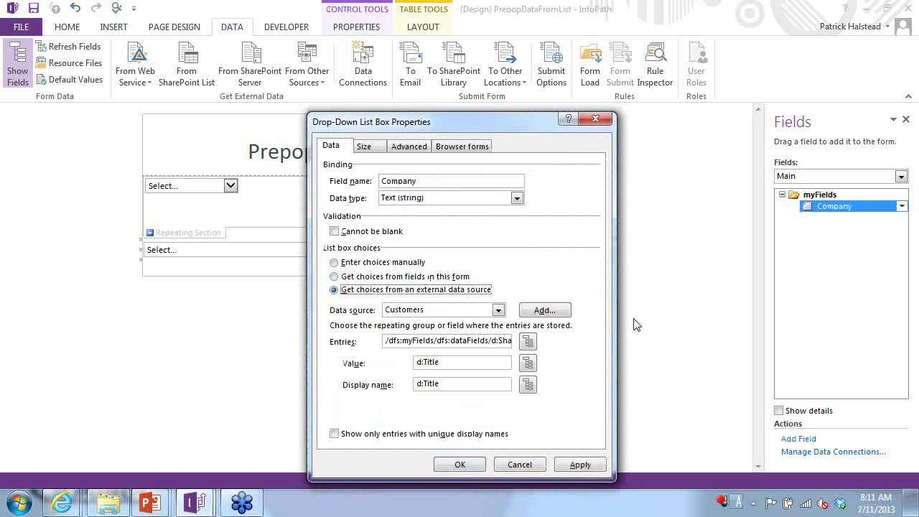
- Set the drop-down's value to d:ID and keep d:Title as display name
left_click(529, 364)
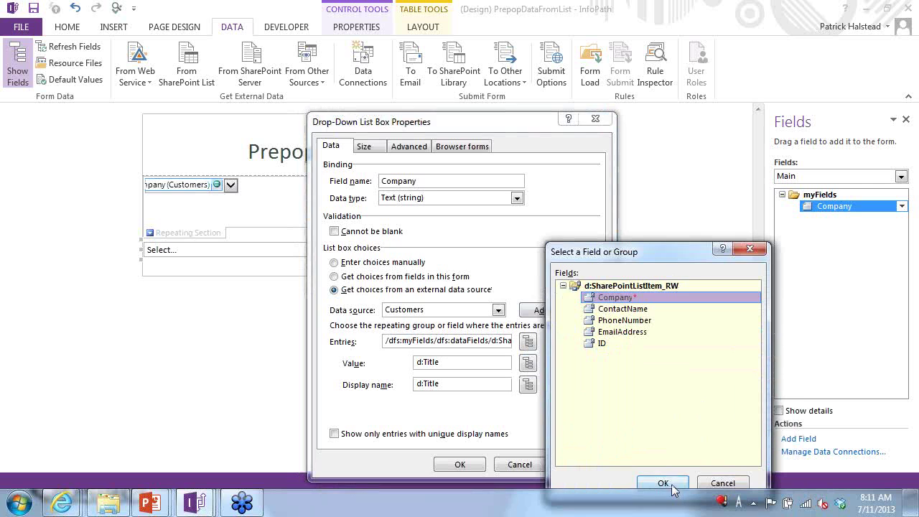
left_click(663, 483)
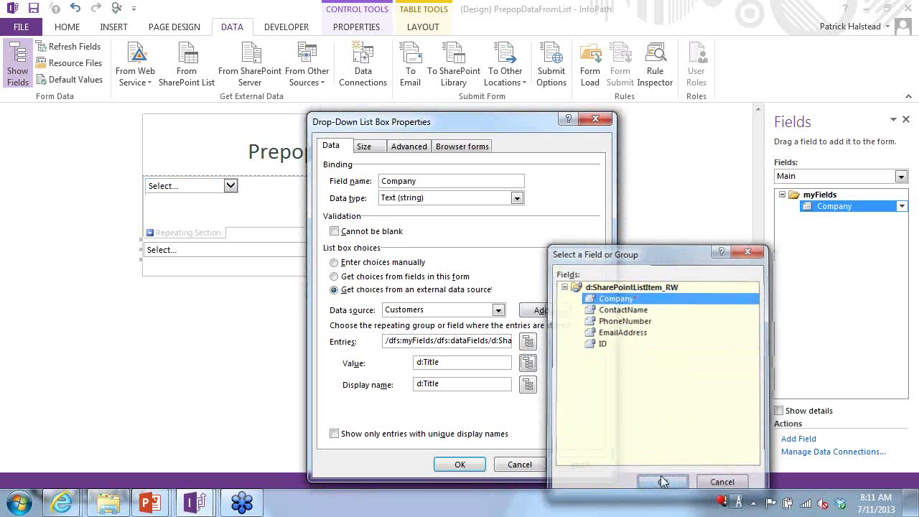
left_click(527, 366)
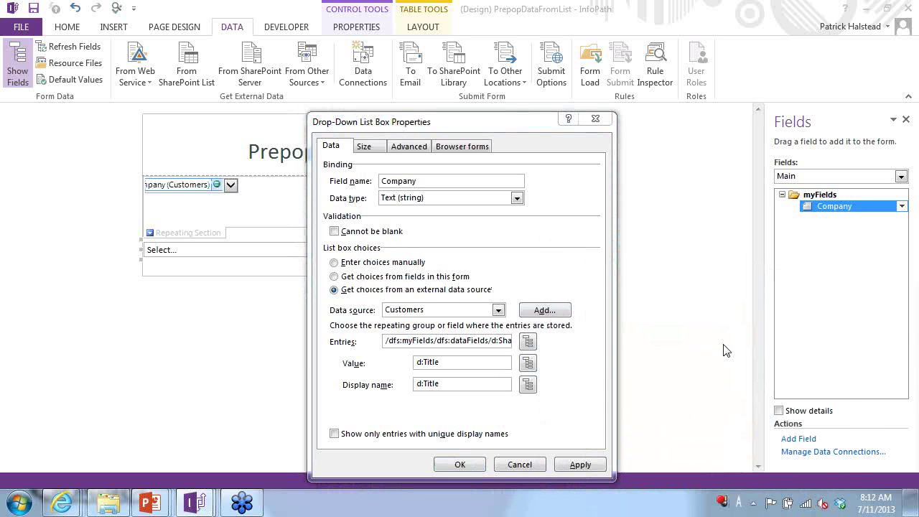
left_click(530, 410)
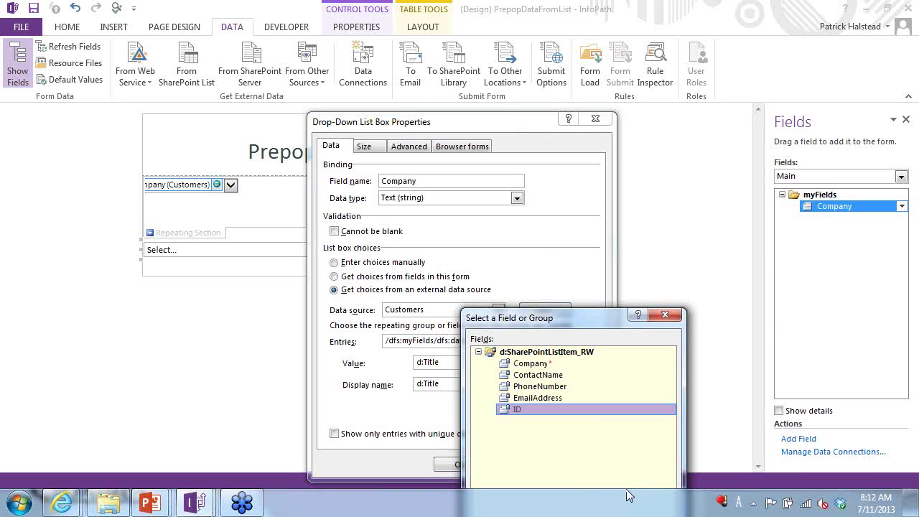
left_click_drag(580, 316, 668, 157)
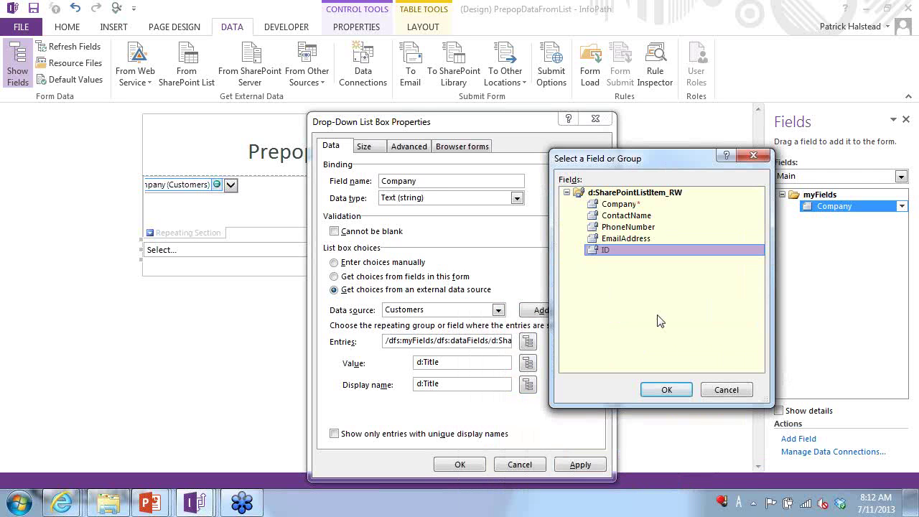
left_click(666, 389)
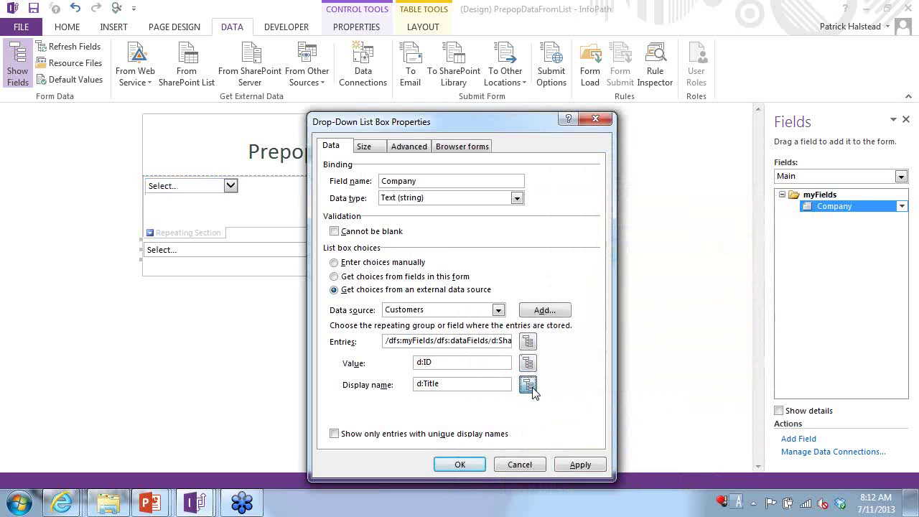
left_click(528, 385)
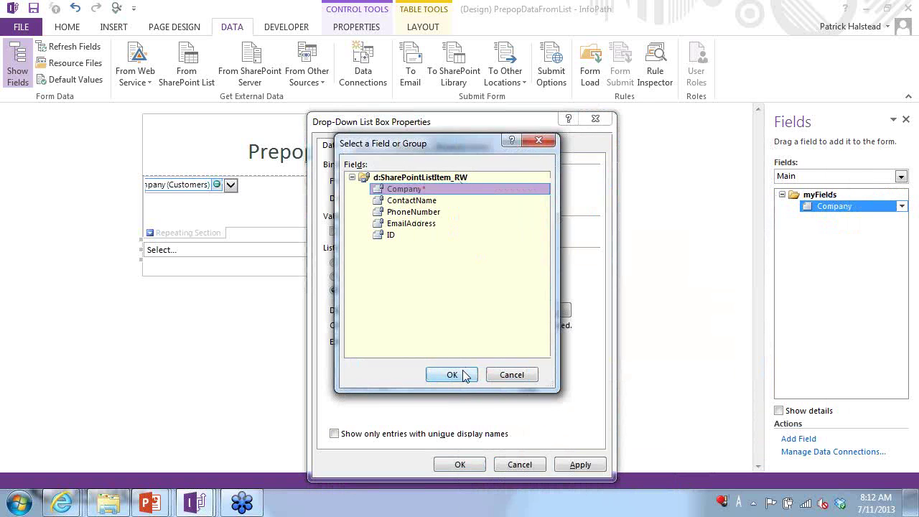
left_click(462, 376)
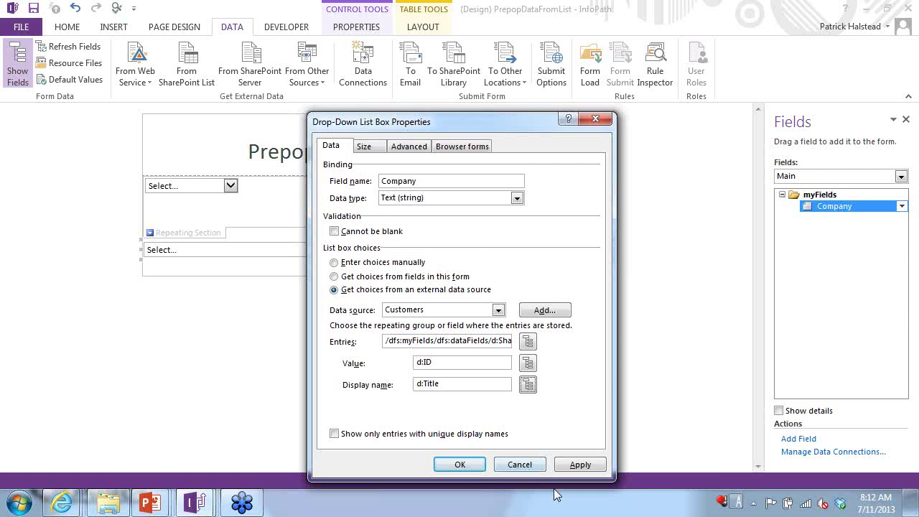
left_click(461, 464)
left_click(186, 231)
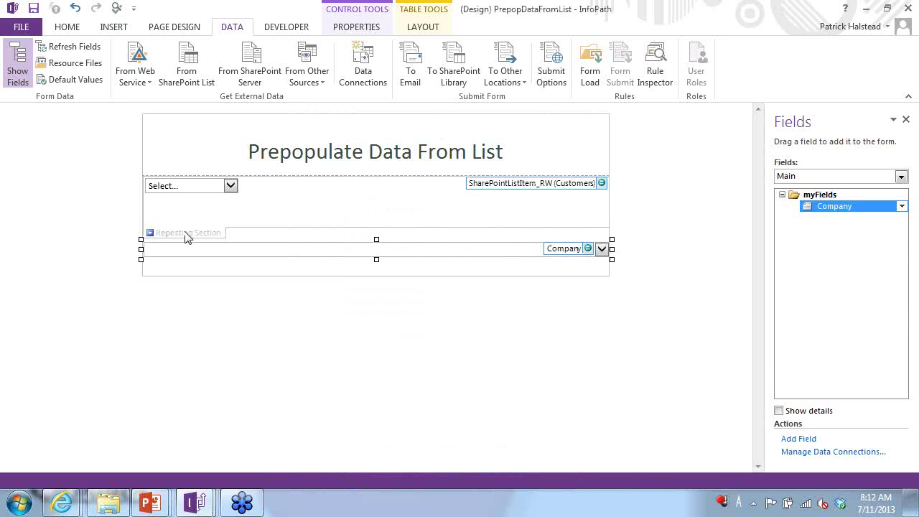
- Delete the repeating section and the blank line beneath the title
key("Delete")
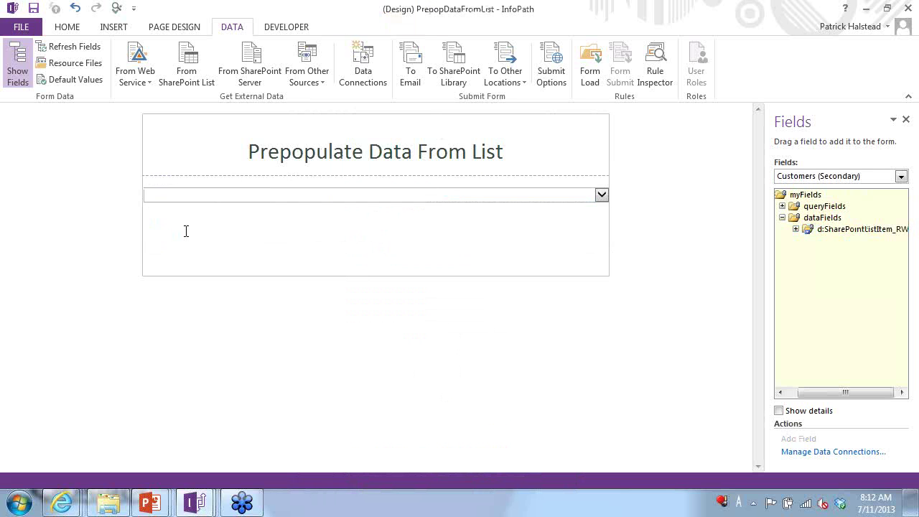
left_click(231, 173)
key("Delete")
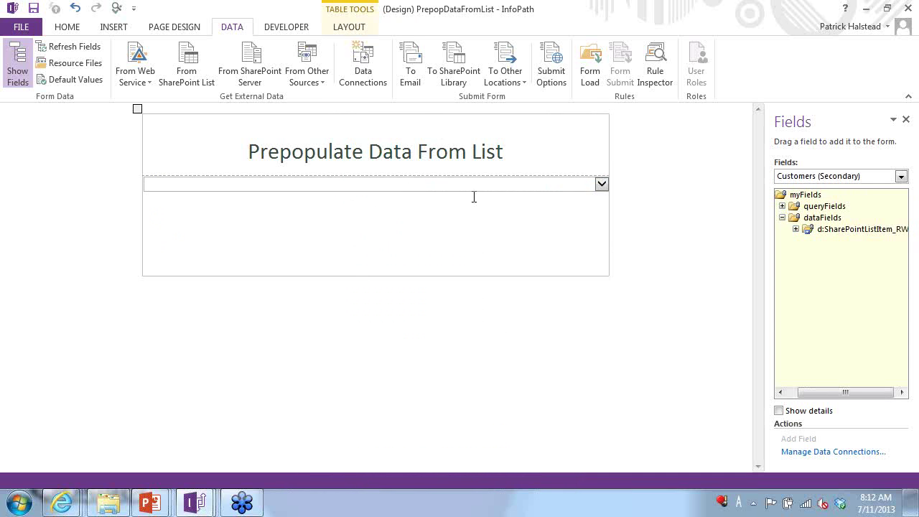
left_click(628, 193)
left_click(811, 194)
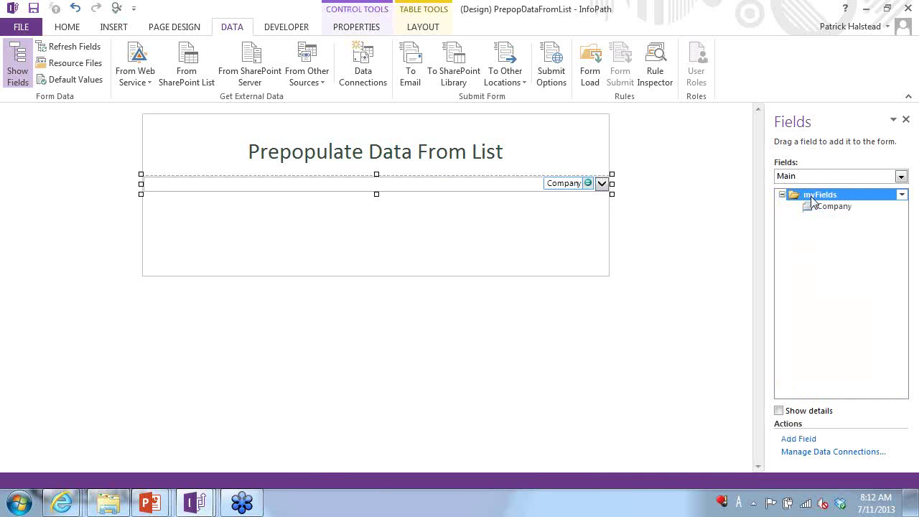
- Add Contact, Phone and Email fields under myFields
left_click(798, 438)
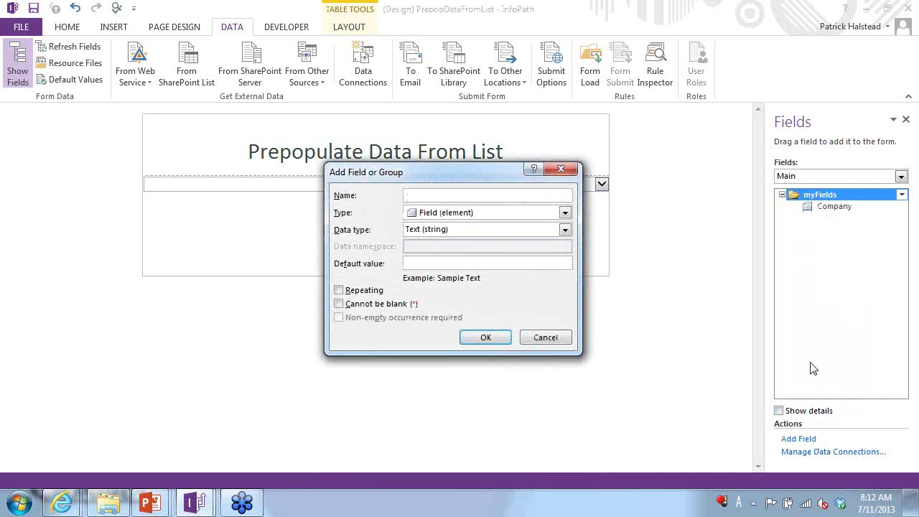
type("Contact")
key("Return")
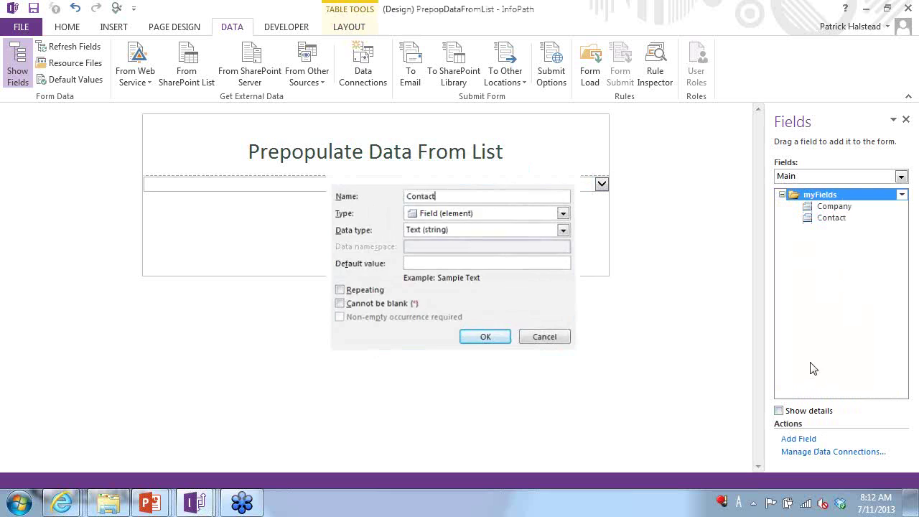
left_click(799, 440)
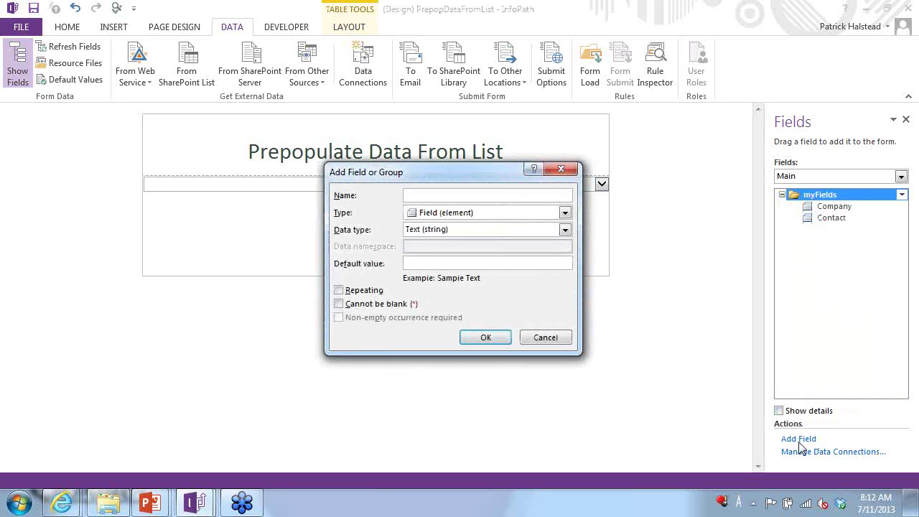
type("Phone")
key("Return")
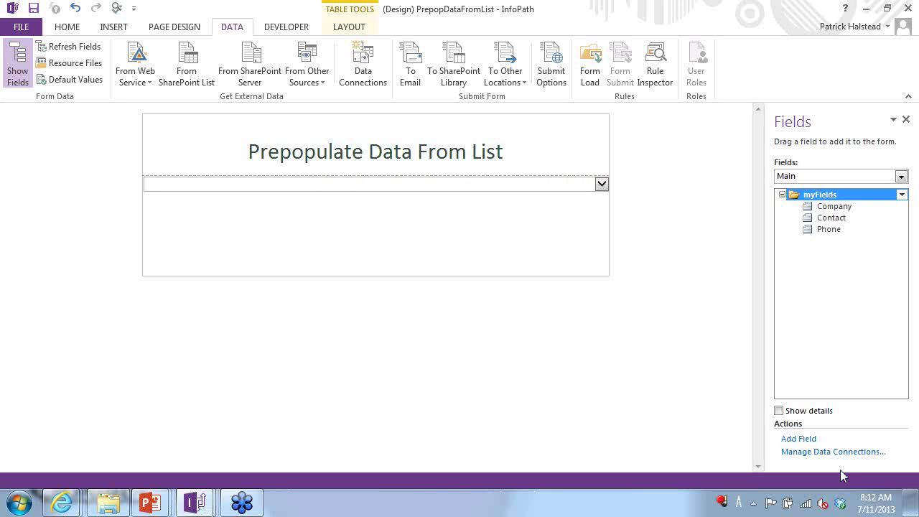
left_click(814, 442)
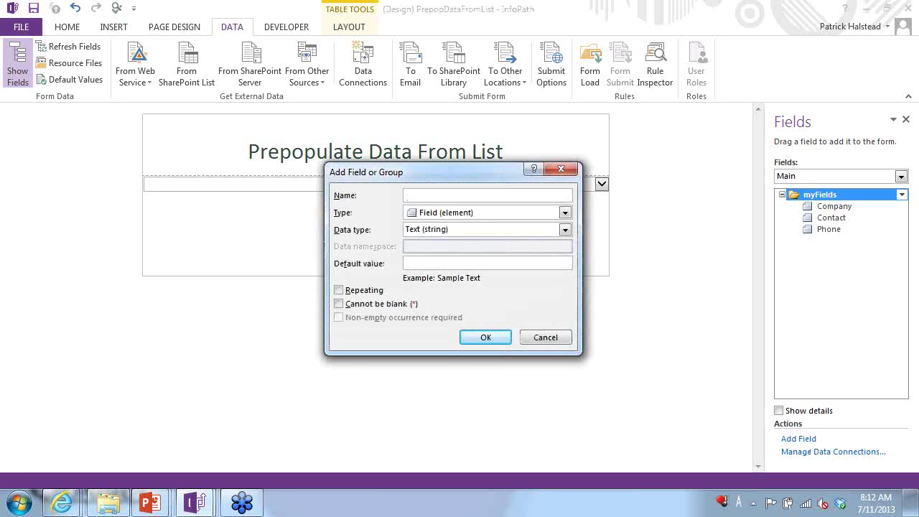
type("Email")
key("Return")
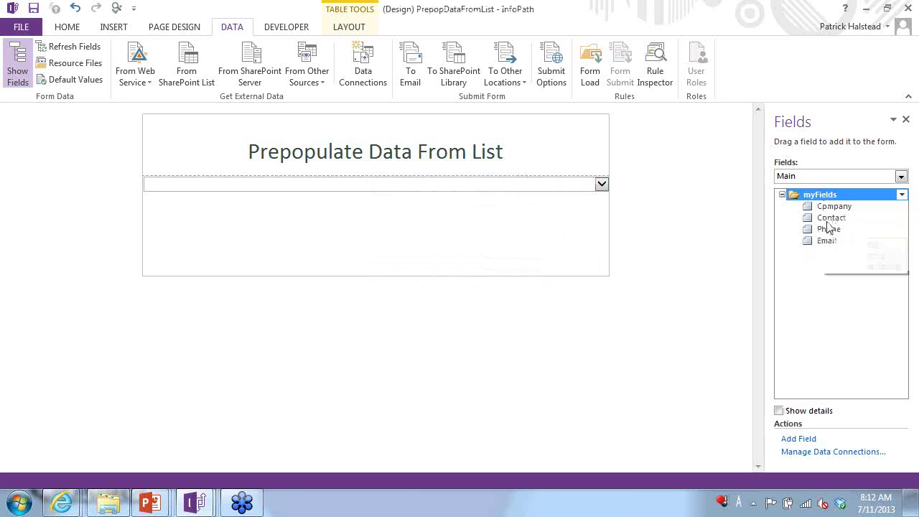
- Drag the Contact, Phone and Email fields onto the form below Company
left_click_drag(827, 220, 631, 248)
left_click_drag(826, 241, 557, 266)
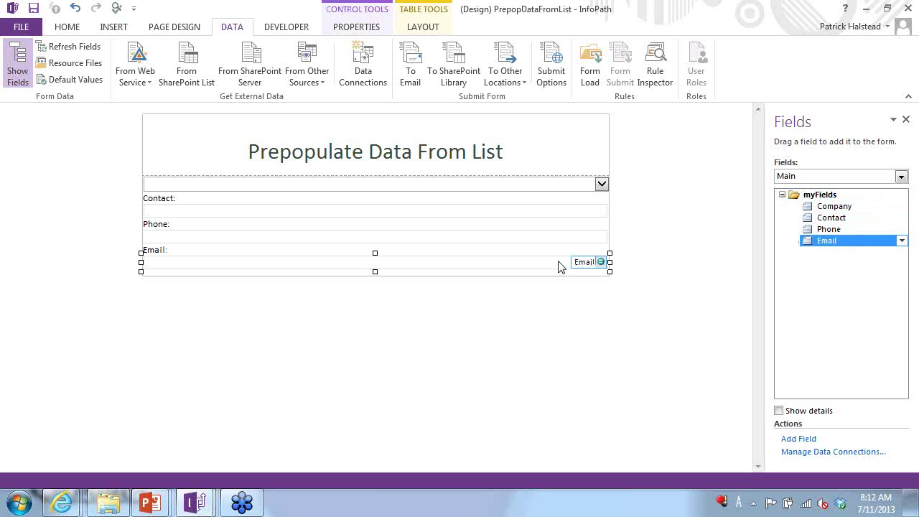
left_click(537, 179)
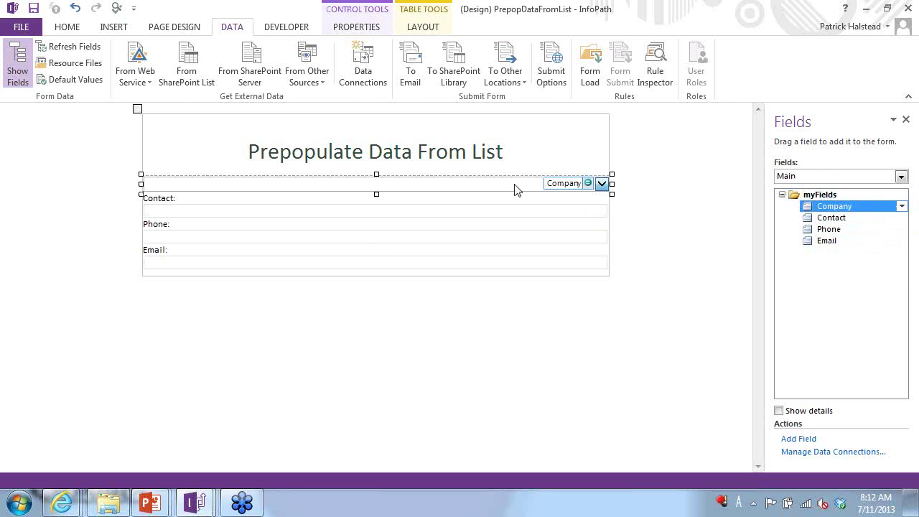
- Create an action rule on the Company drop-down that sets the Contact field
left_click(62, 26)
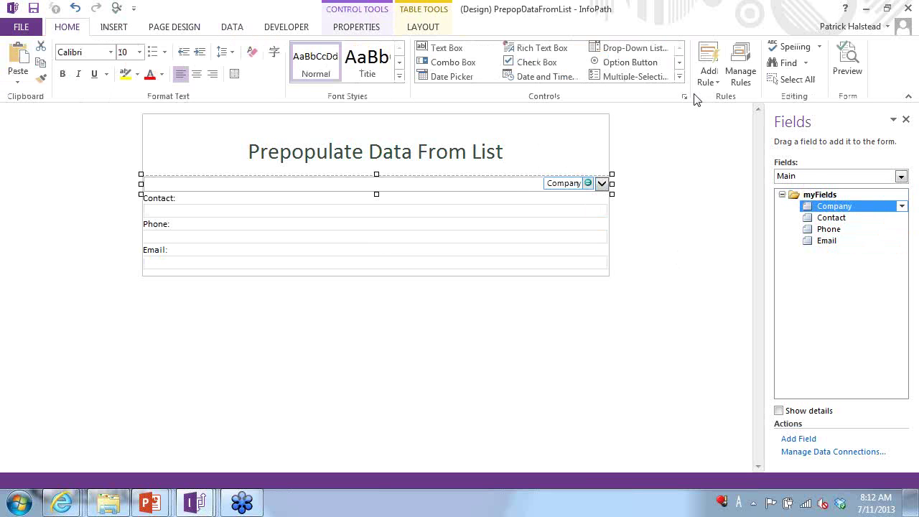
left_click(738, 71)
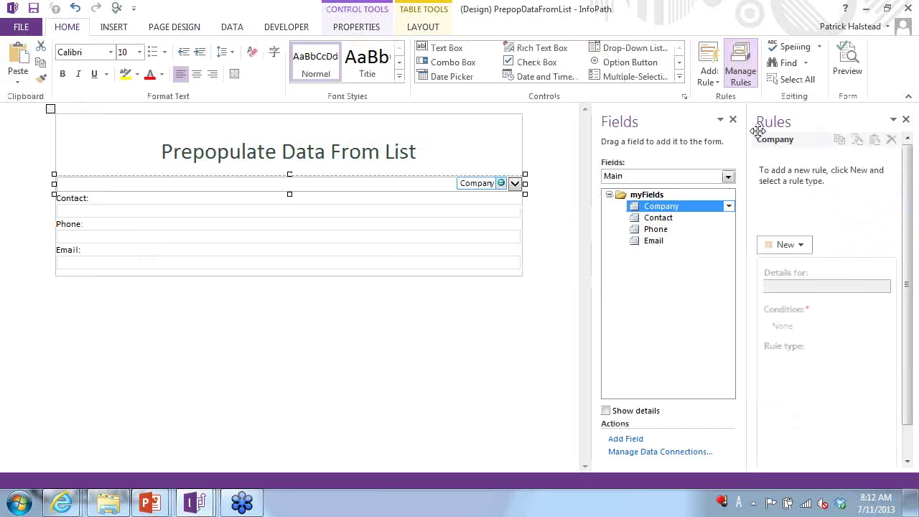
left_click(804, 248)
left_click(769, 296)
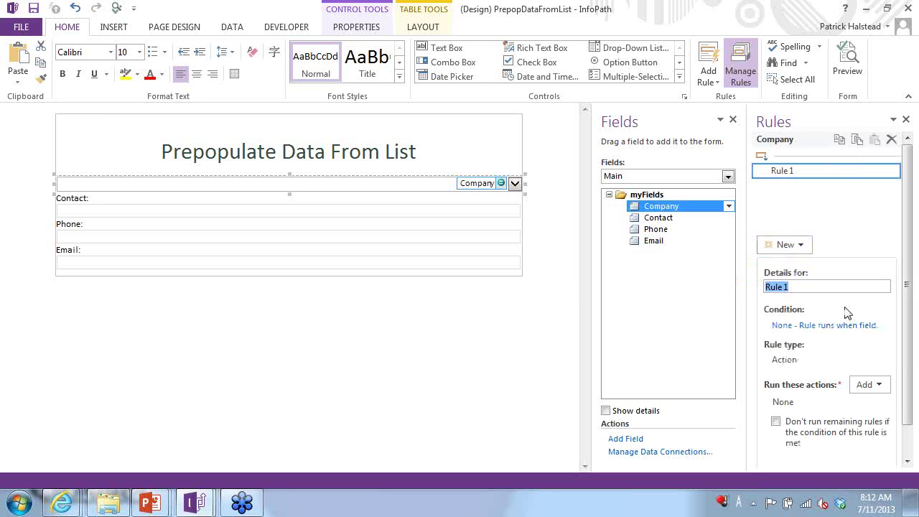
left_click(878, 385)
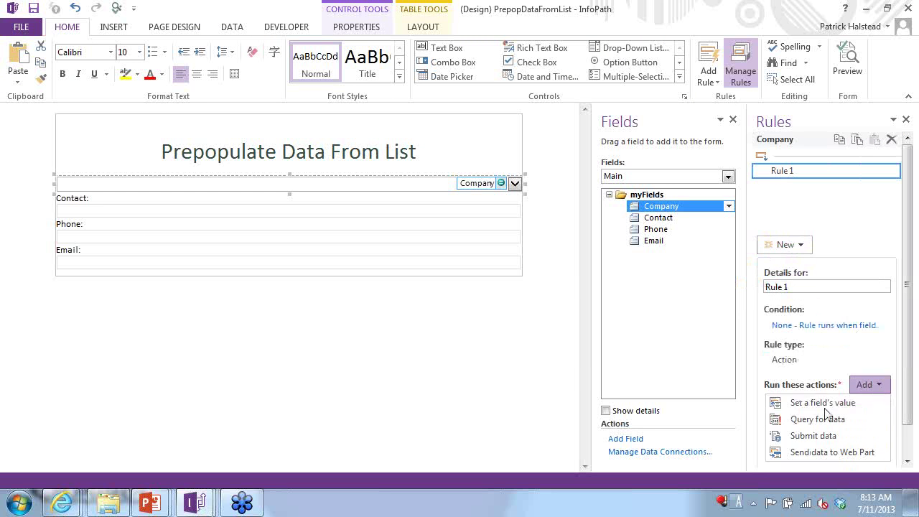
left_click(825, 403)
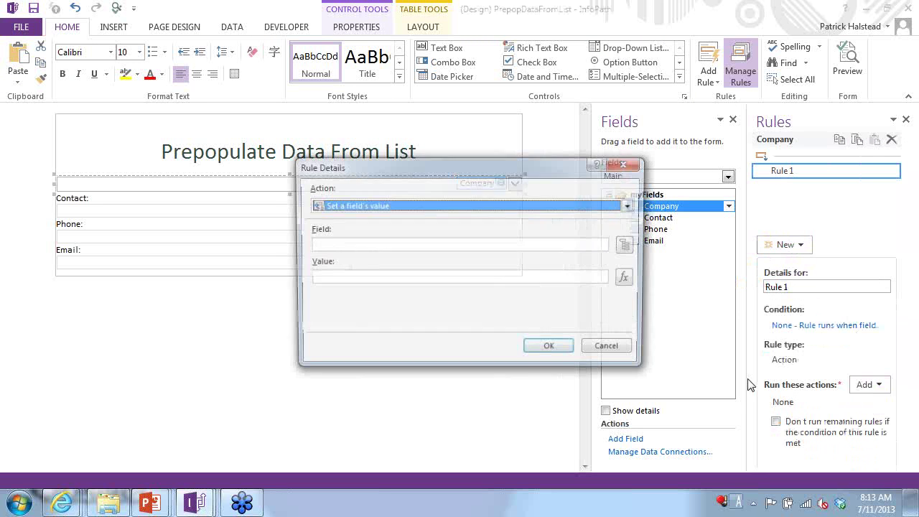
left_click(628, 247)
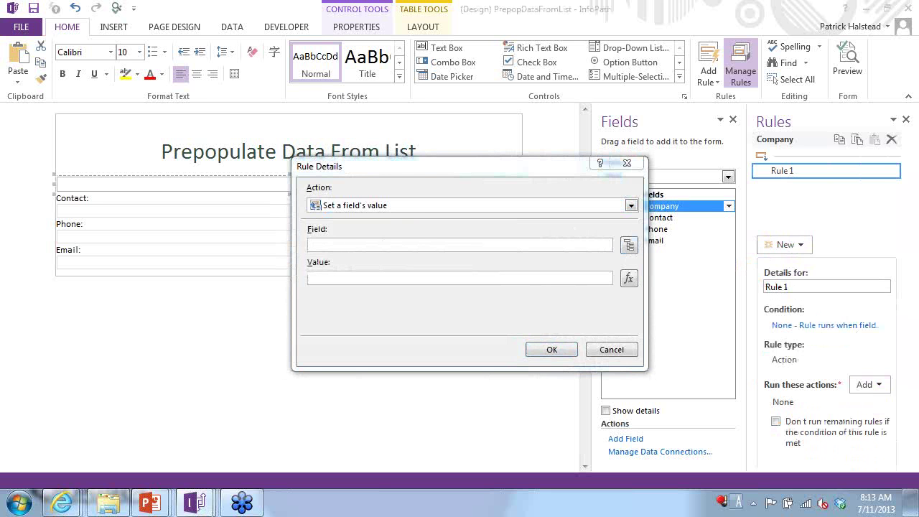
left_click_drag(746, 119, 284, 133)
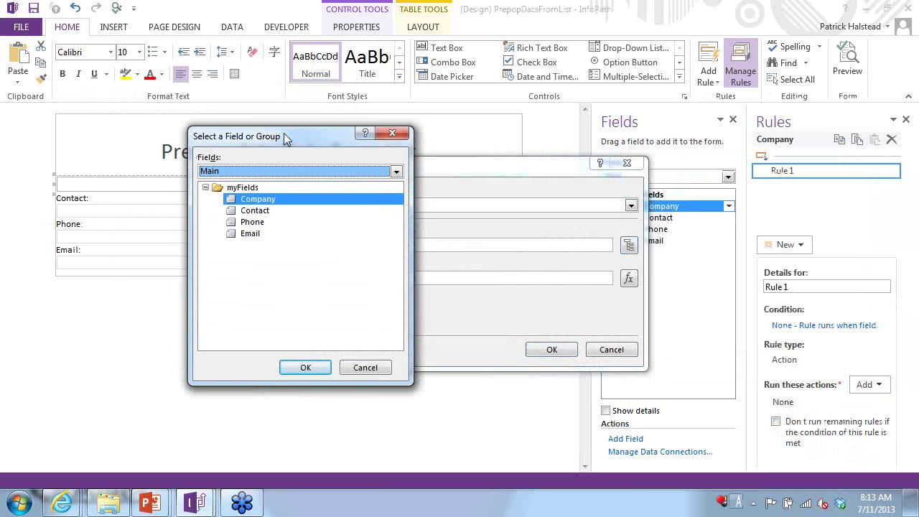
left_click(260, 209)
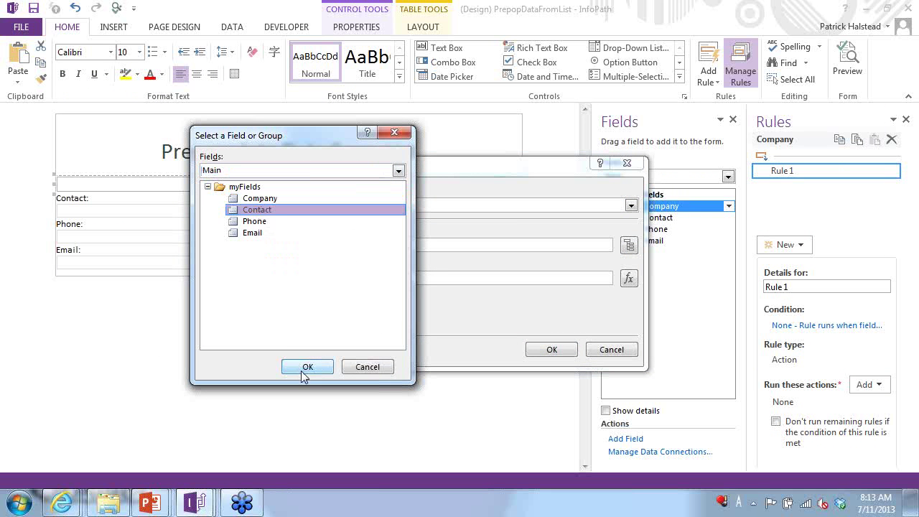
left_click(305, 365)
- Use the Customers list's ContactName field as the rule's value formula
left_click(629, 279)
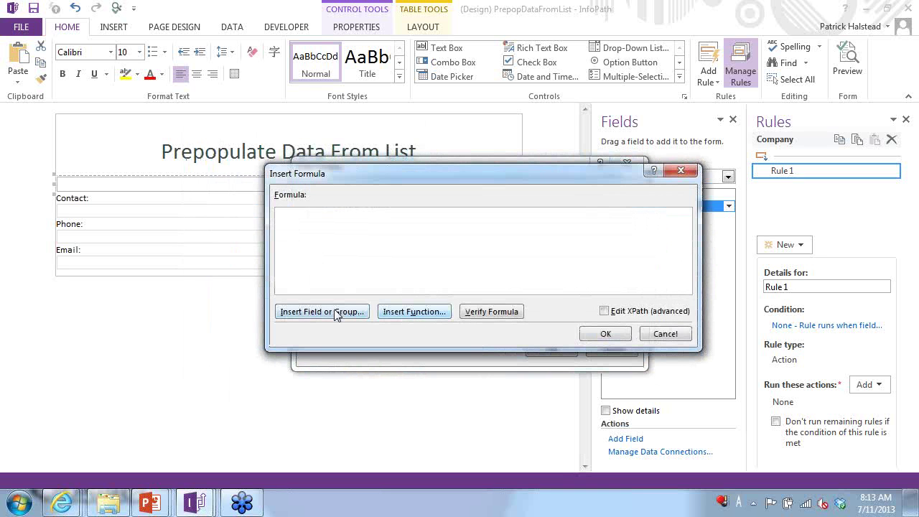
left_click(335, 312)
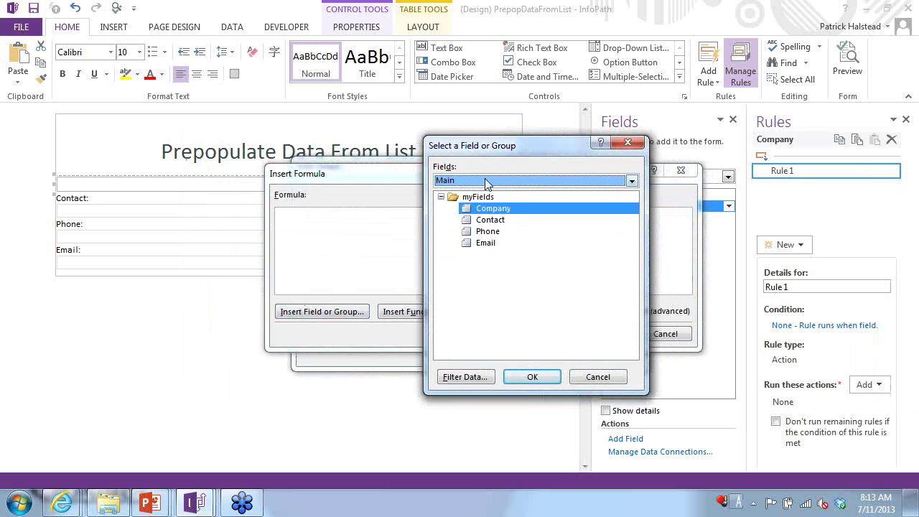
left_click(486, 181)
left_click(488, 205)
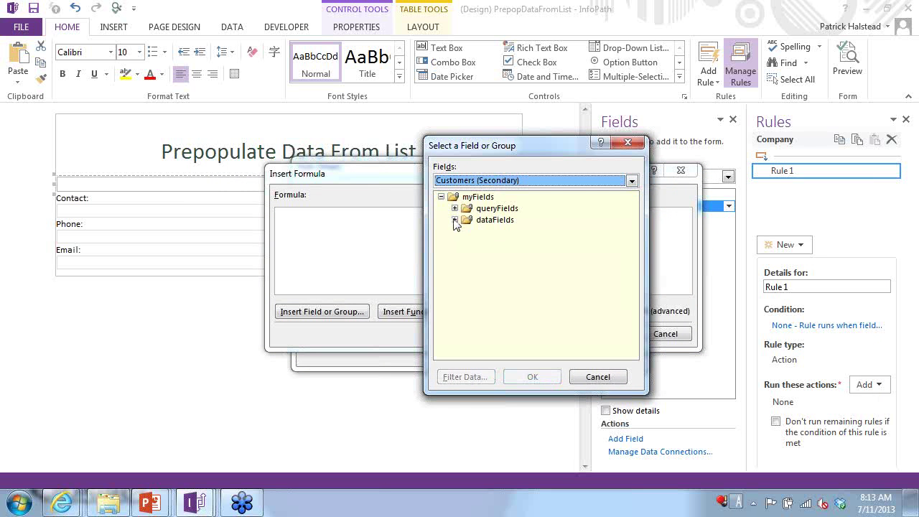
left_click(455, 220)
left_click(467, 231)
left_click(518, 255)
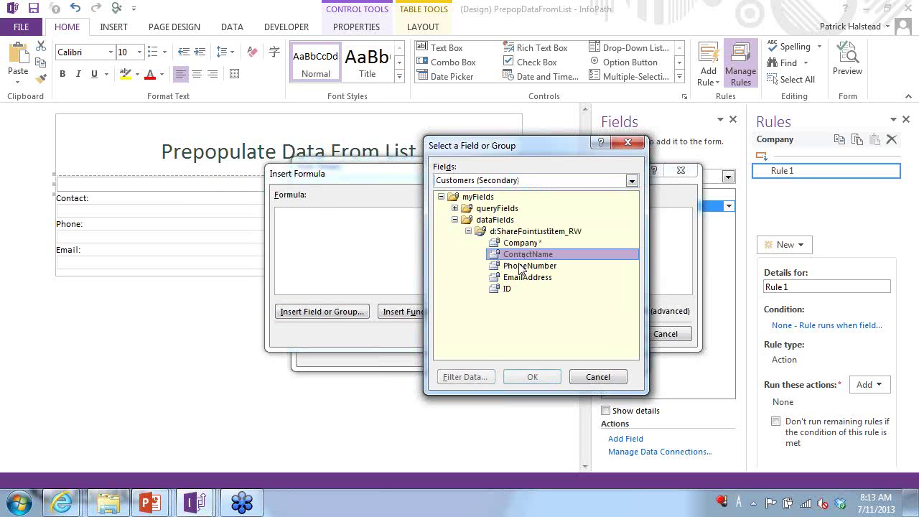
- Filter ContactName where Company equals the main form's Company field
left_click(481, 379)
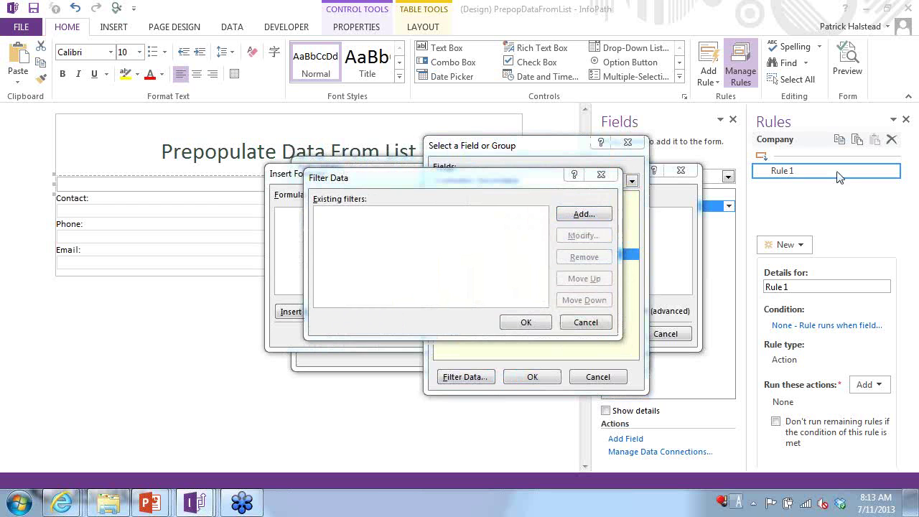
left_click_drag(918, 298, 442, 243)
left_click(380, 269)
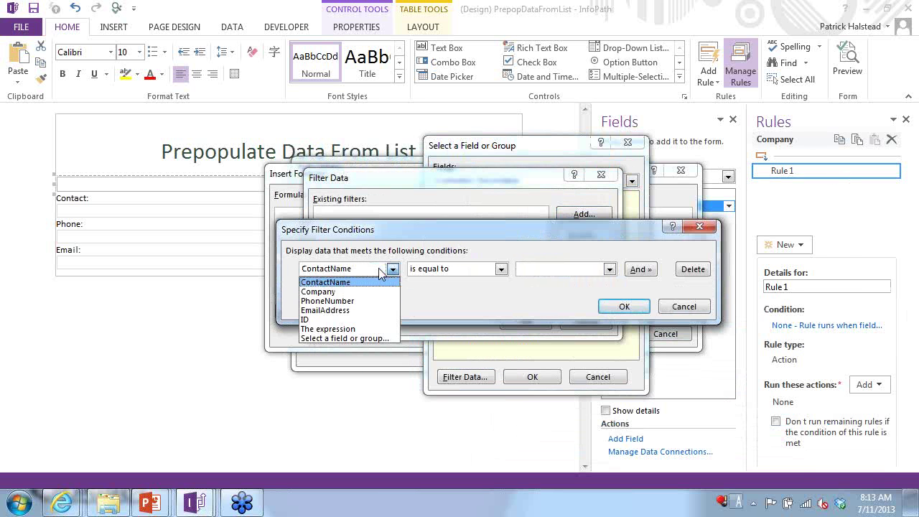
left_click(350, 292)
left_click(559, 269)
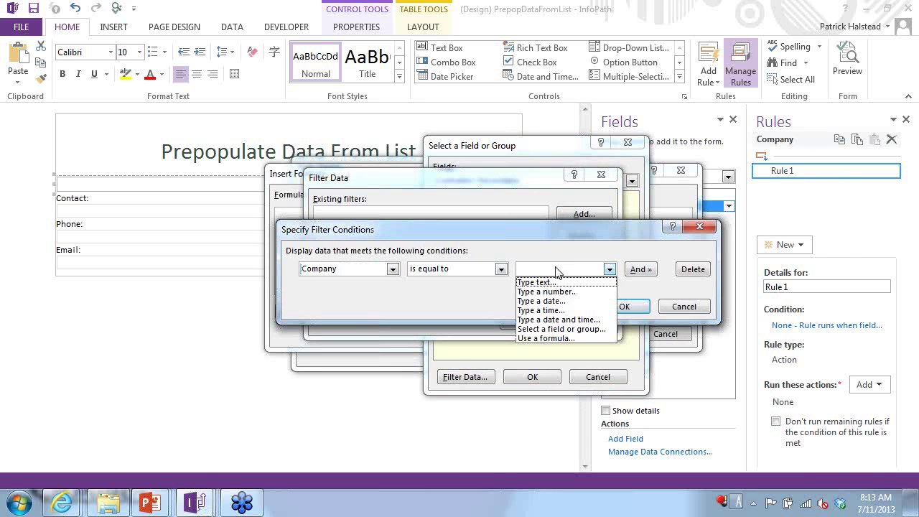
left_click(556, 329)
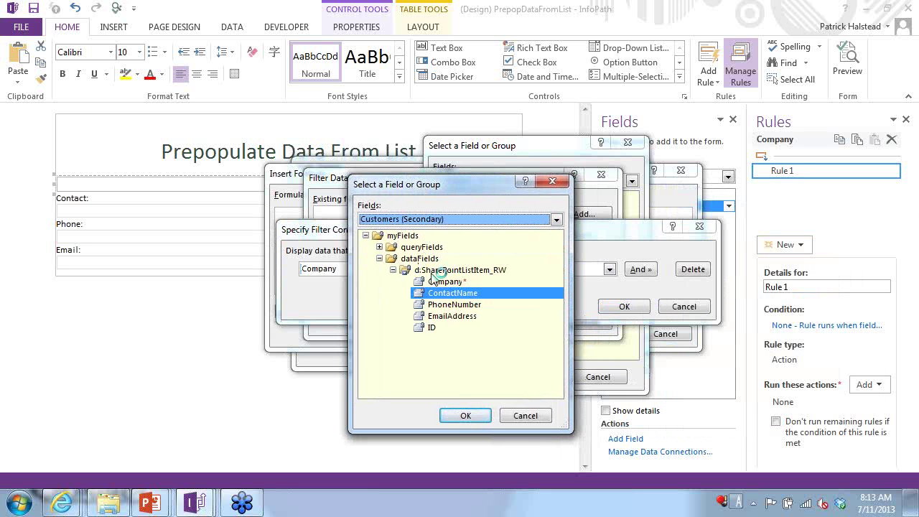
left_click(424, 219)
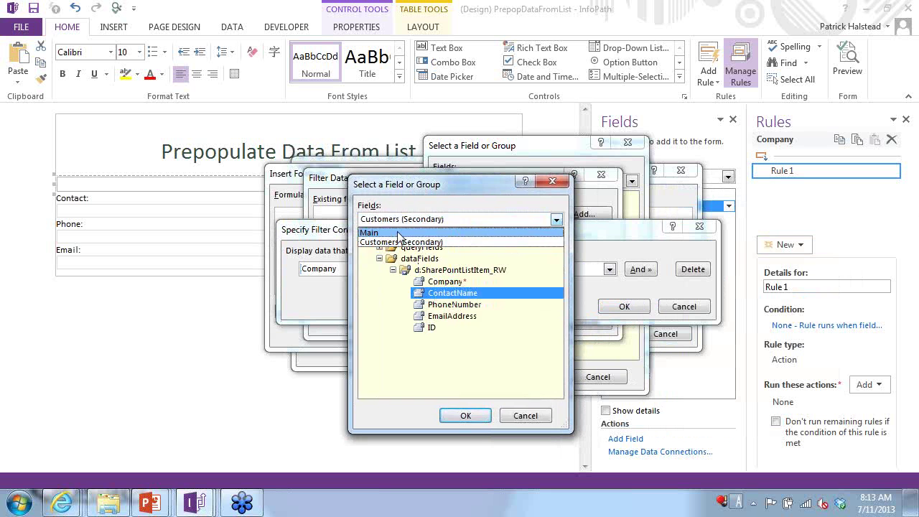
left_click(423, 226)
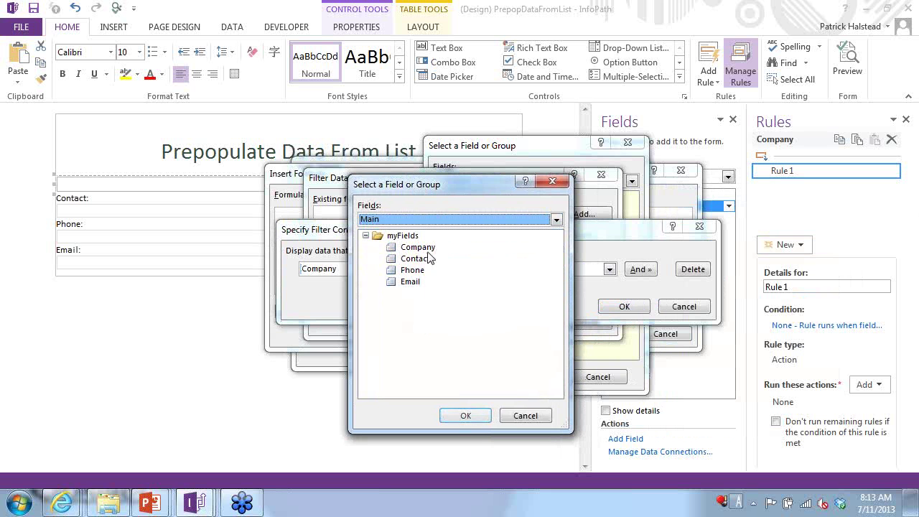
left_click(465, 416)
- Accept the filter, formula and set-value action, then preview the form
left_click(623, 306)
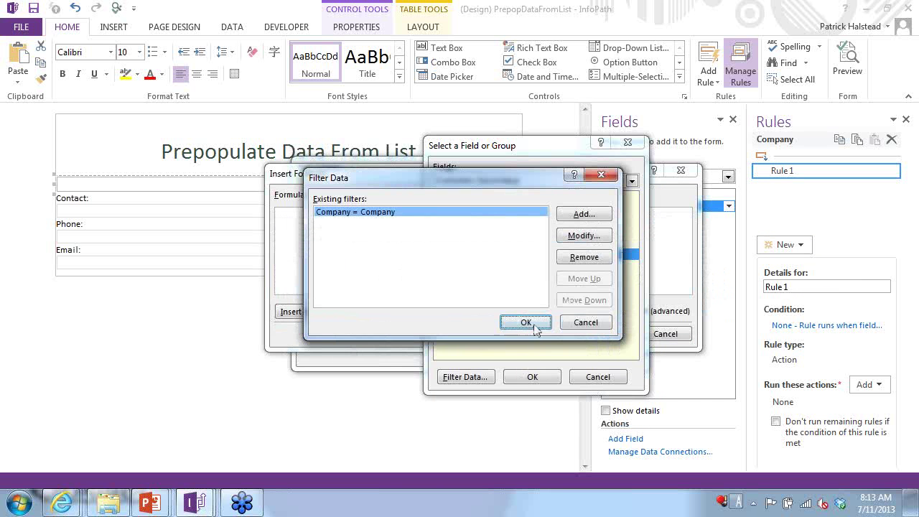
left_click(527, 322)
left_click(530, 376)
left_click(601, 334)
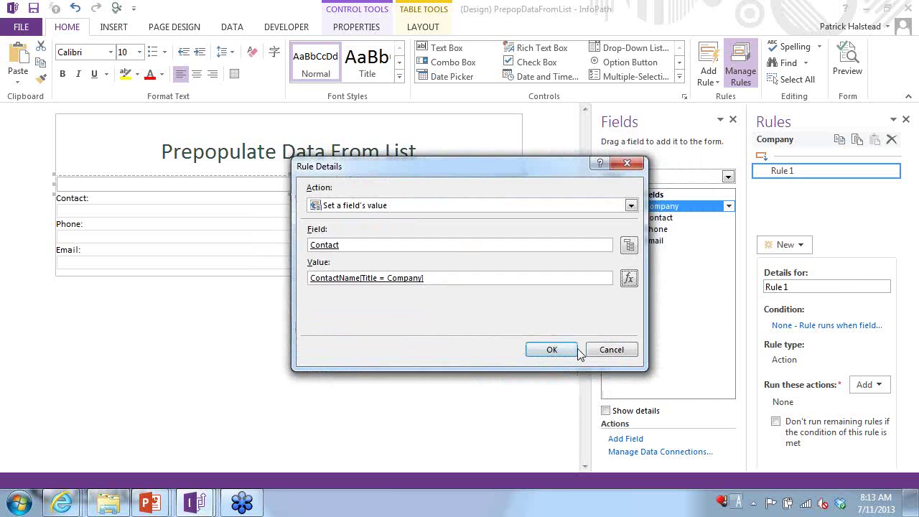
left_click(550, 350)
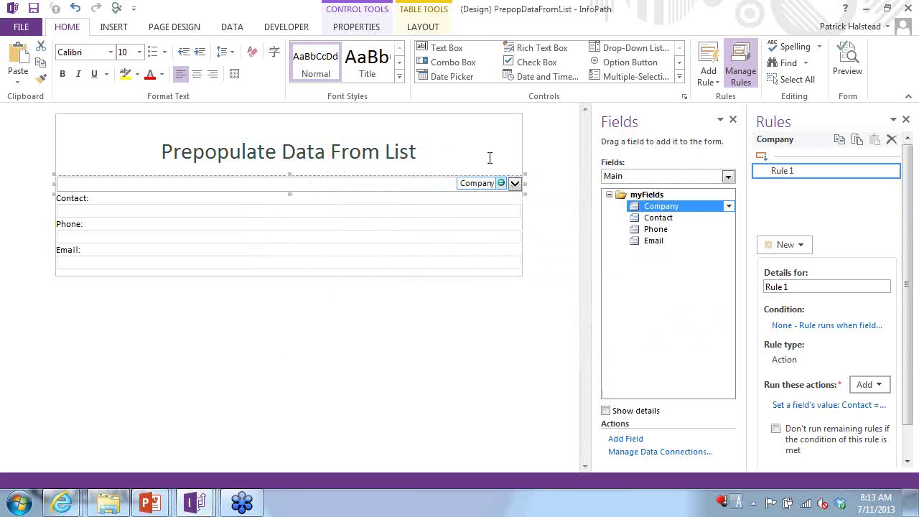
left_click(847, 64)
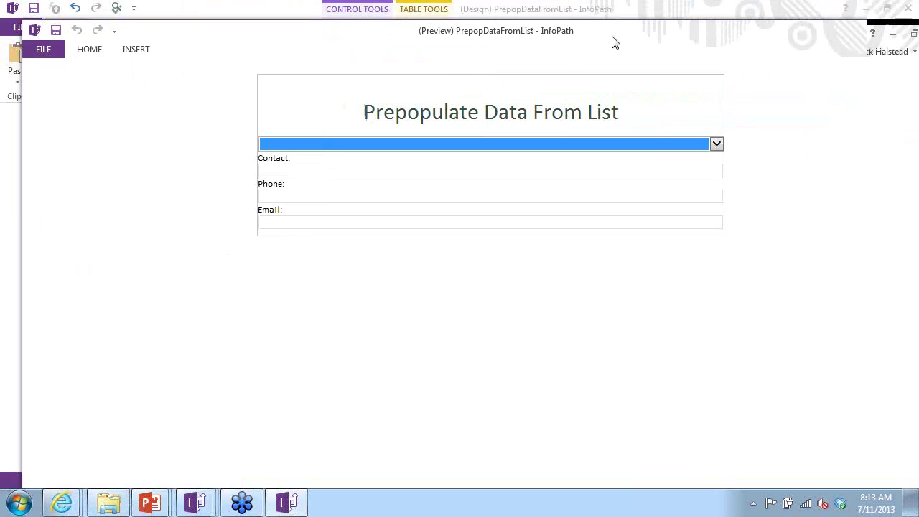
left_click(645, 124)
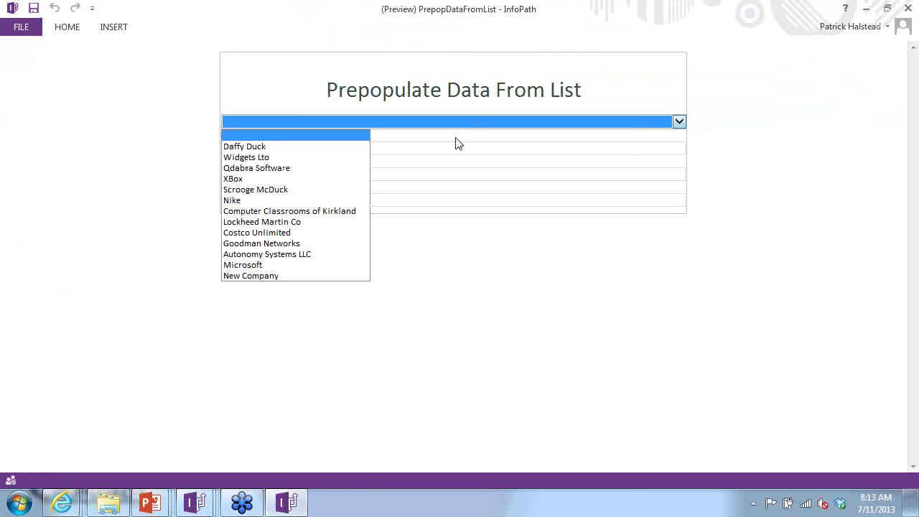
left_click(254, 270)
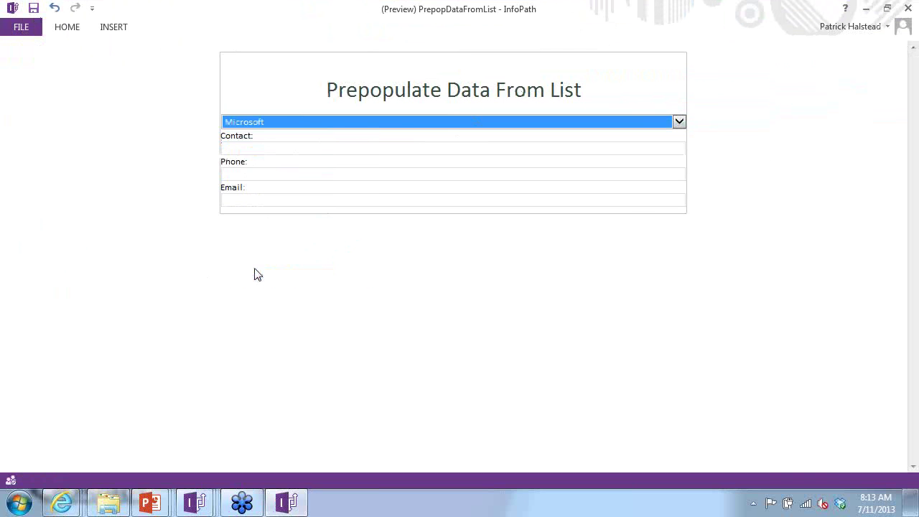
left_click(348, 114)
left_click(294, 146)
left_click(907, 8)
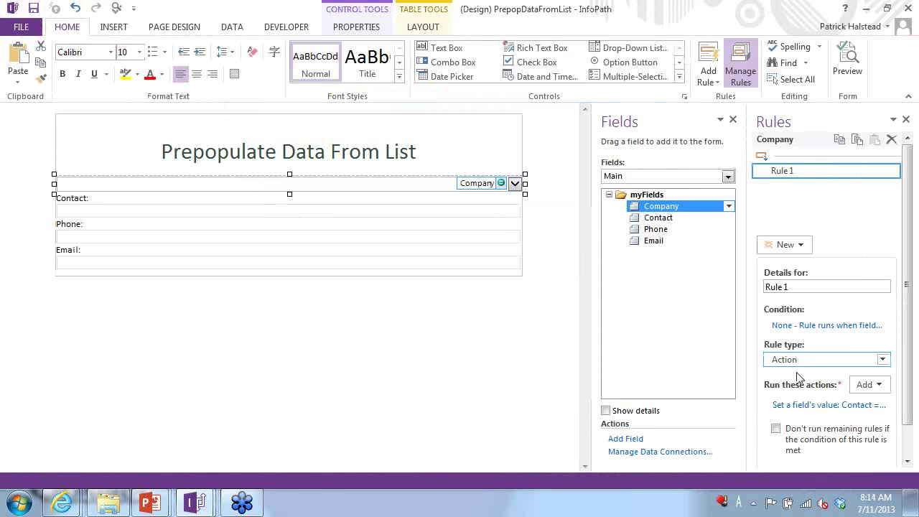
- Reopen Rule 1's Contact formula and try replacing ContactName, keeping it for now
left_click(815, 406)
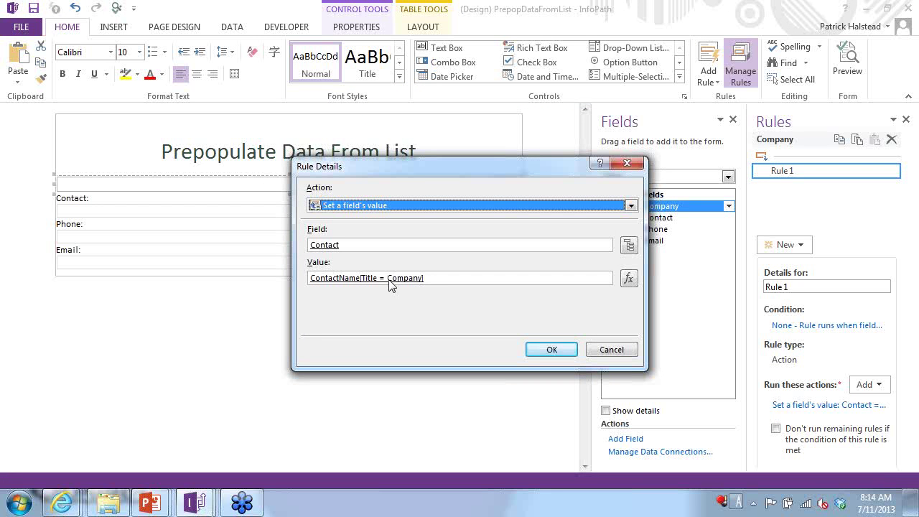
left_click(629, 279)
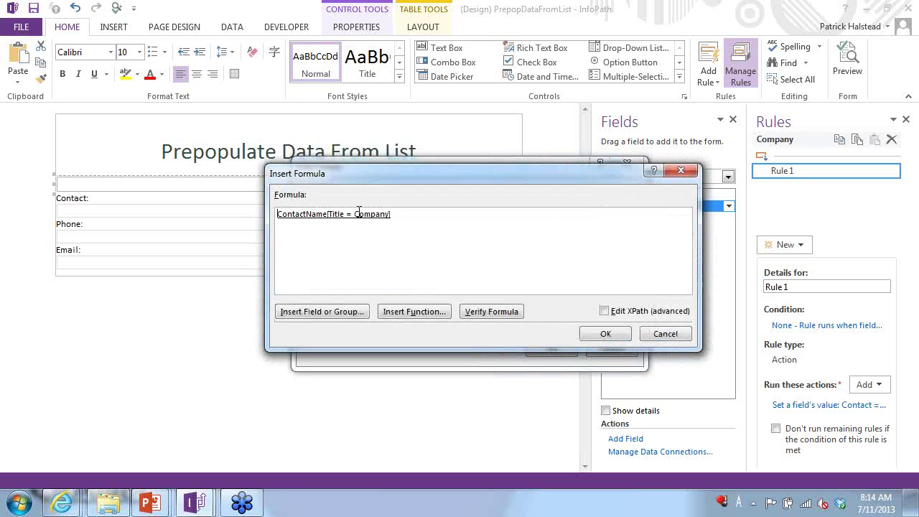
left_click(359, 213)
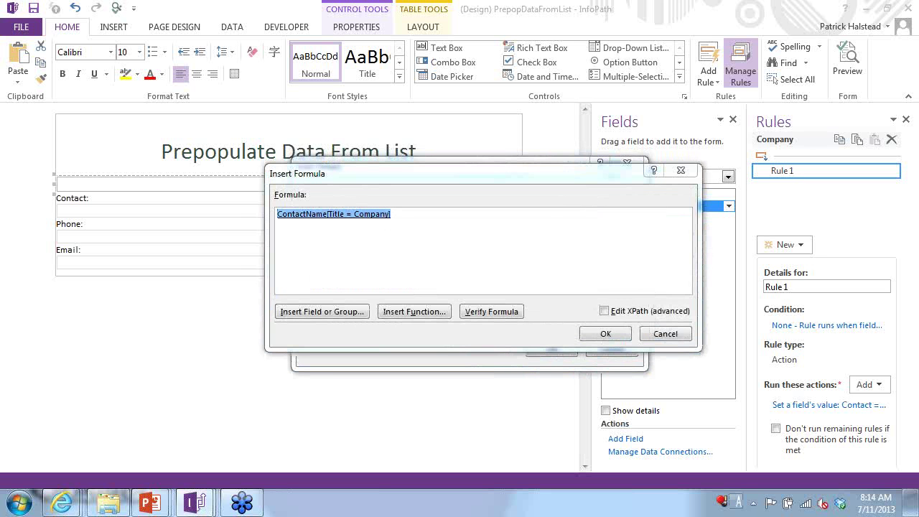
double_click(333, 213)
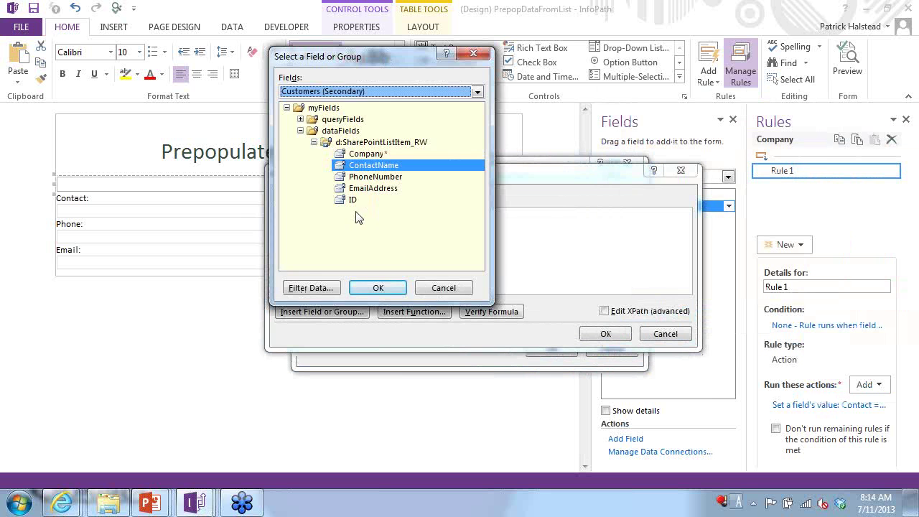
left_click(424, 198)
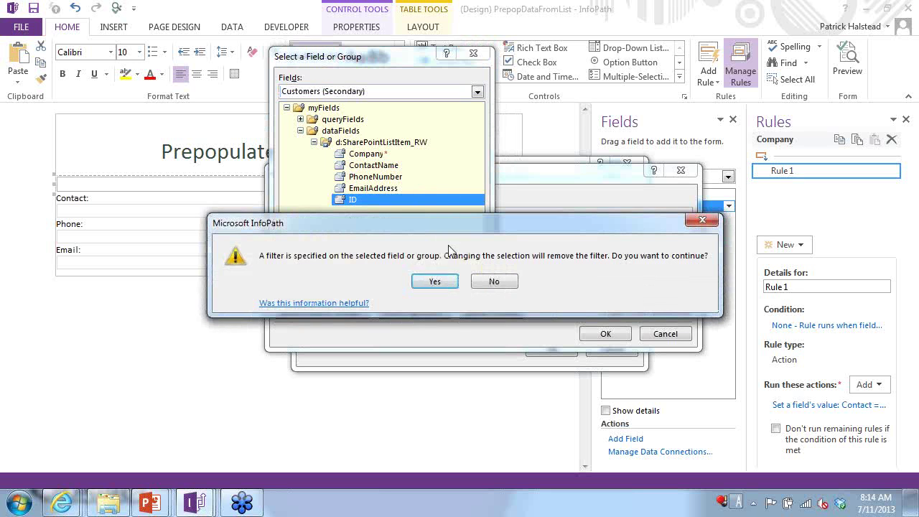
left_click(435, 281)
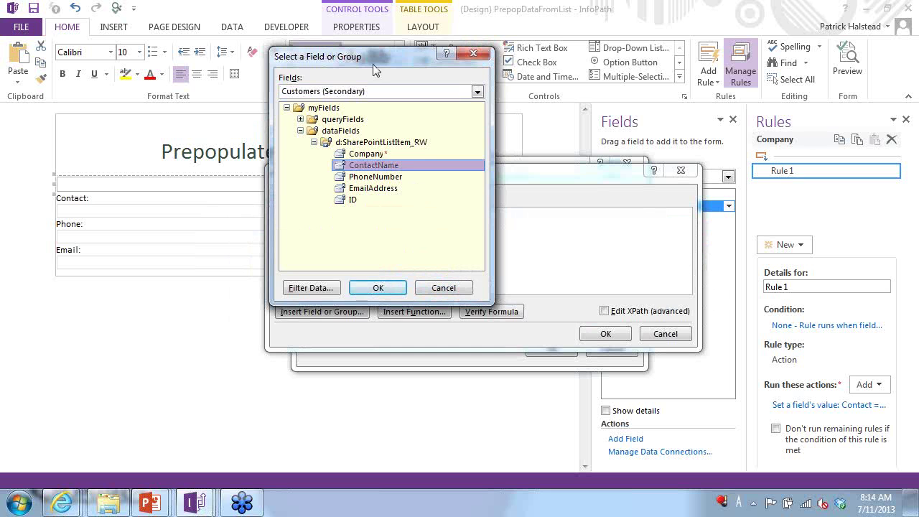
left_click_drag(374, 63, 487, 99)
left_click(465, 236)
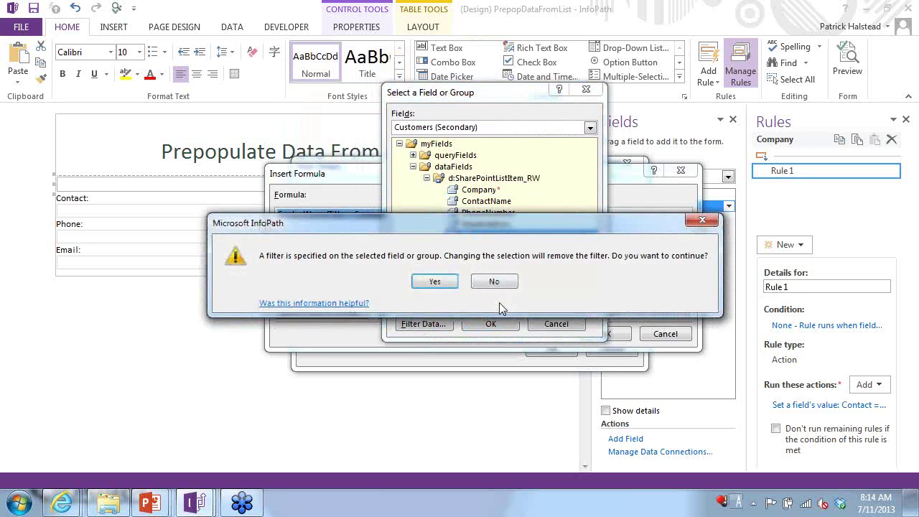
left_click(420, 278)
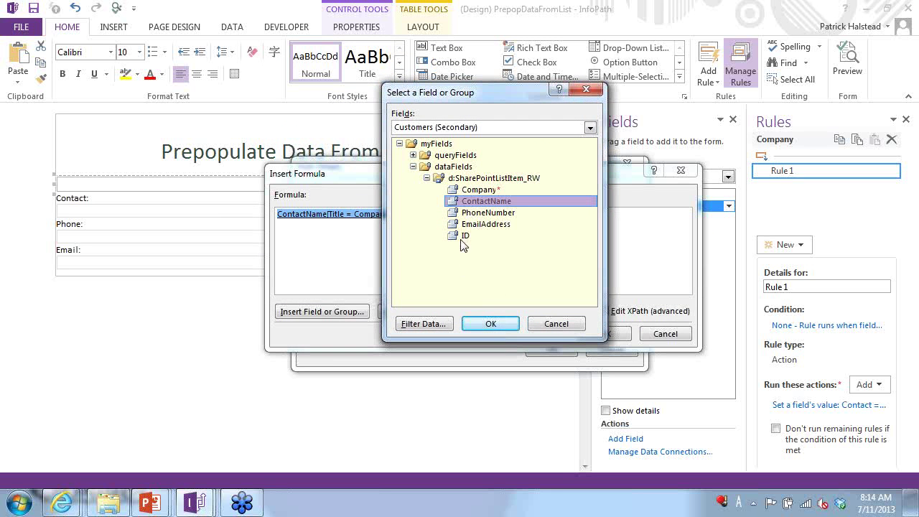
left_click(462, 239)
left_click(502, 277)
left_click(555, 323)
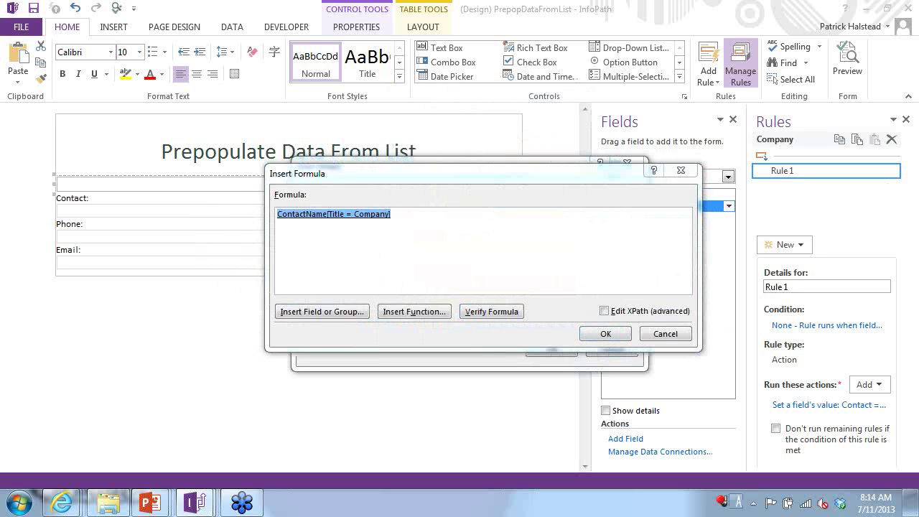
- Switch the formula to the main Contact field, removing its filter, and open Filter Data
left_click_drag(475, 198, 406, 140)
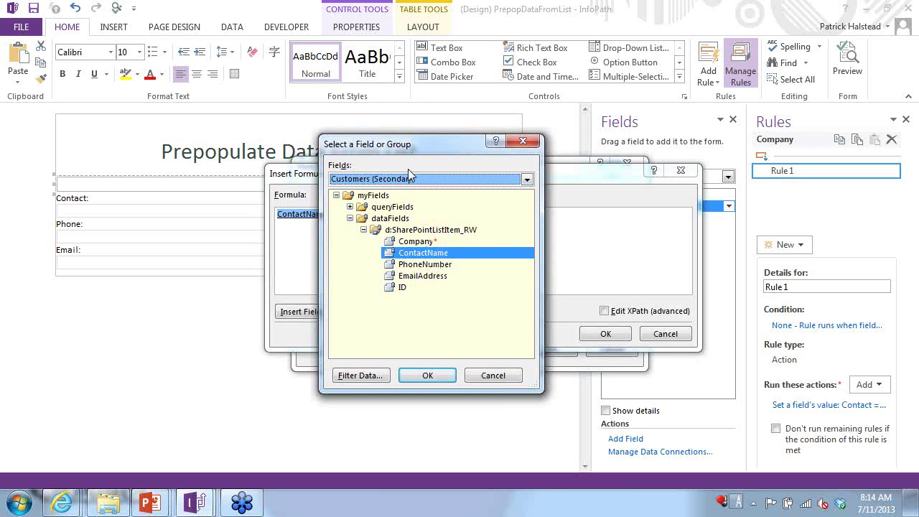
left_click_drag(414, 146, 607, 220)
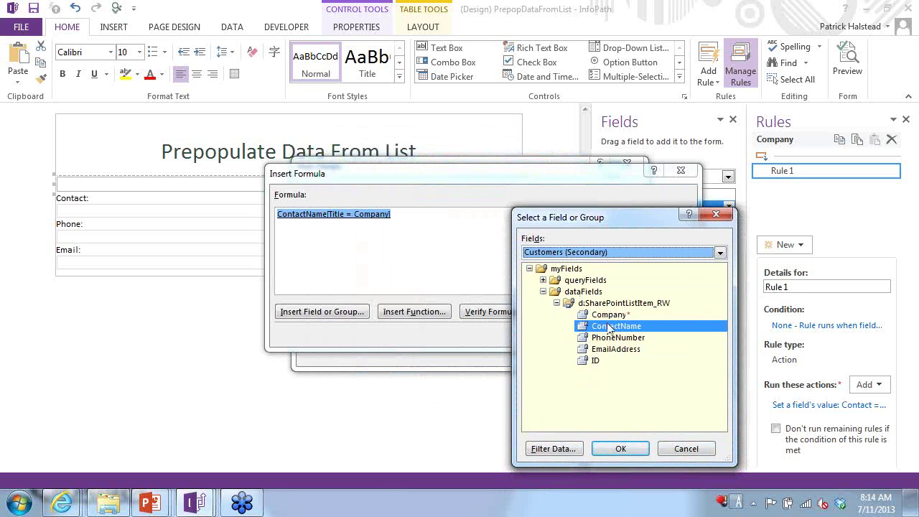
left_click(580, 253)
left_click(566, 265)
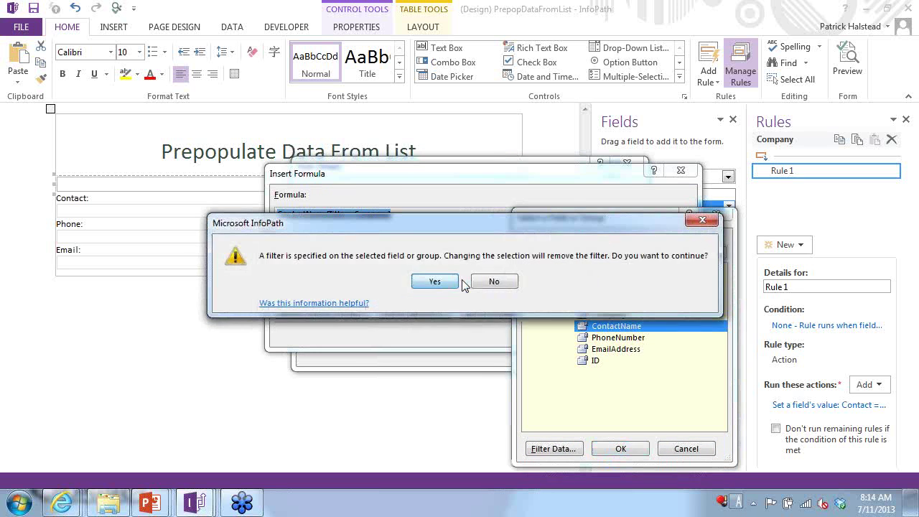
left_click(429, 280)
left_click(574, 291)
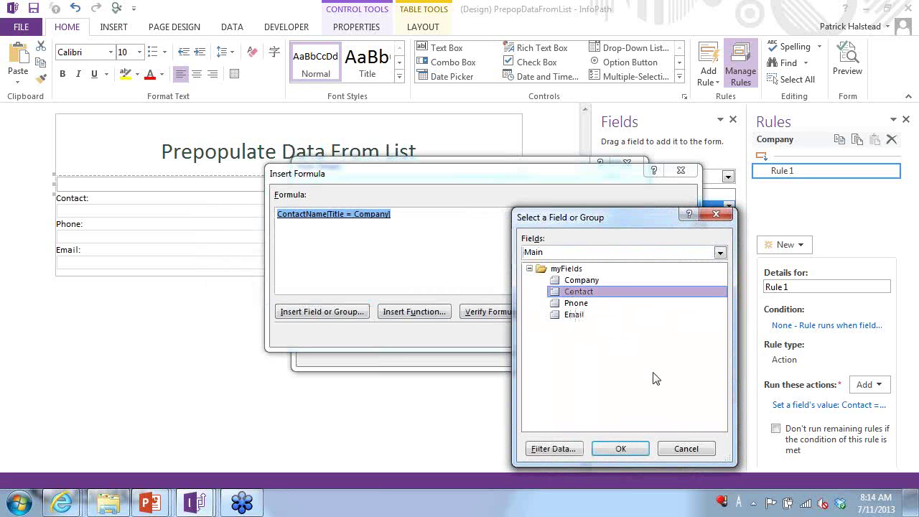
left_click(575, 451)
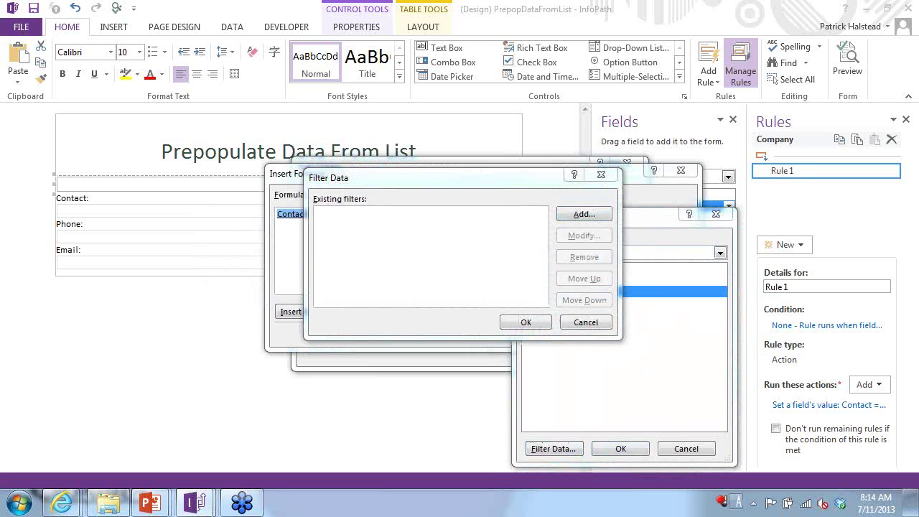
- Add a filter condition using the ContactName field from the Customers list data
left_click(584, 214)
left_click_drag(631, 289, 380, 168)
left_click(301, 208)
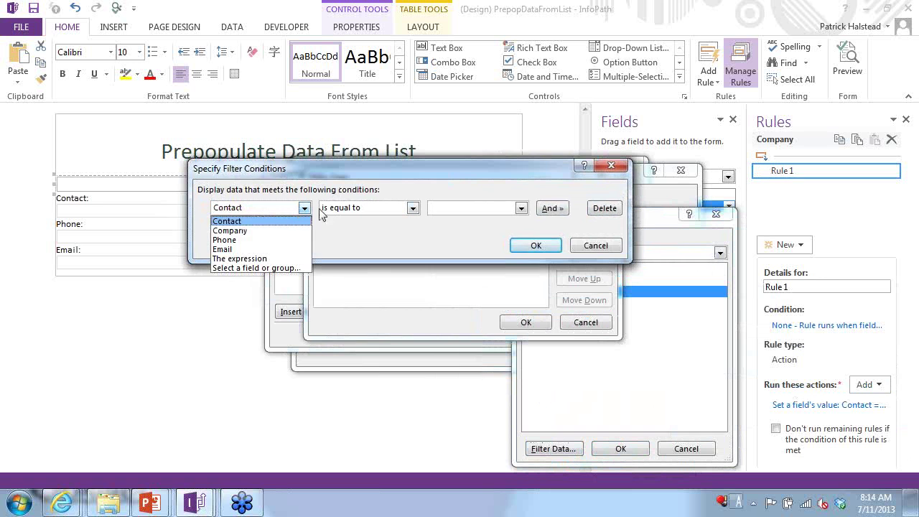
left_click(254, 270)
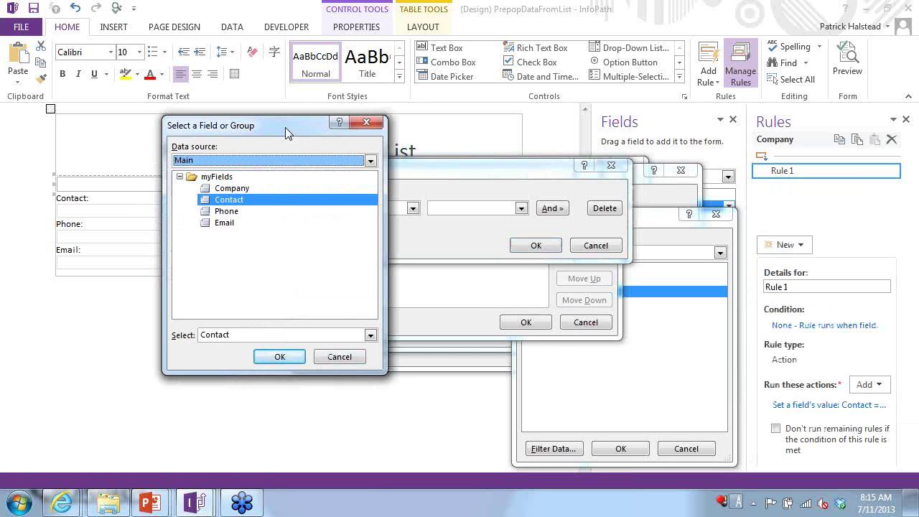
left_click(253, 160)
left_click(229, 183)
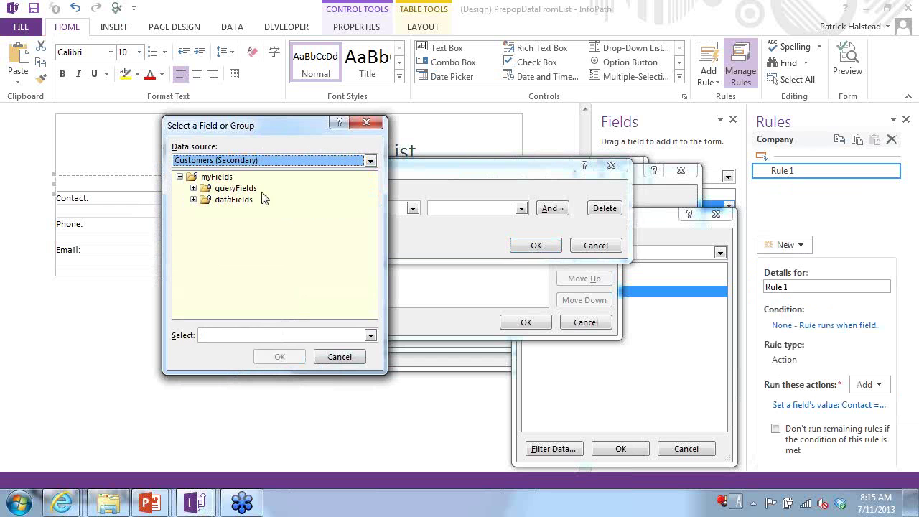
left_click(193, 200)
left_click(206, 211)
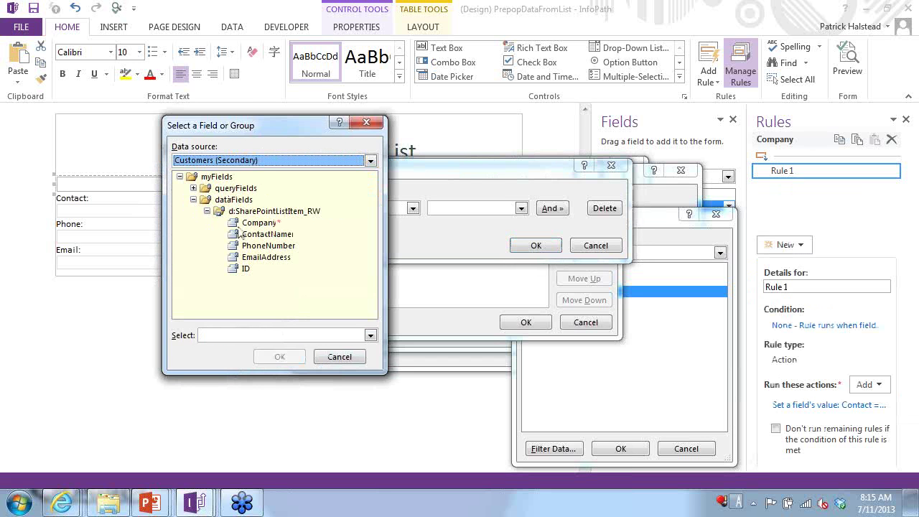
left_click(276, 236)
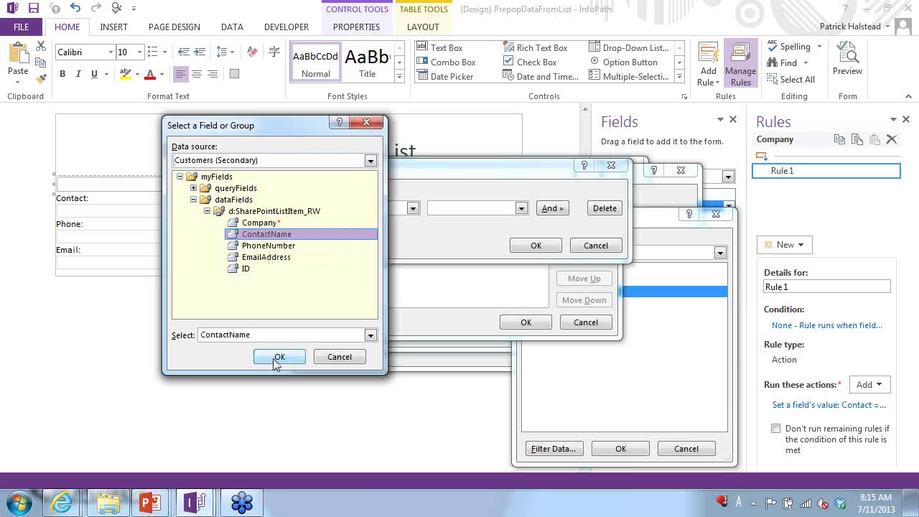
left_click(278, 357)
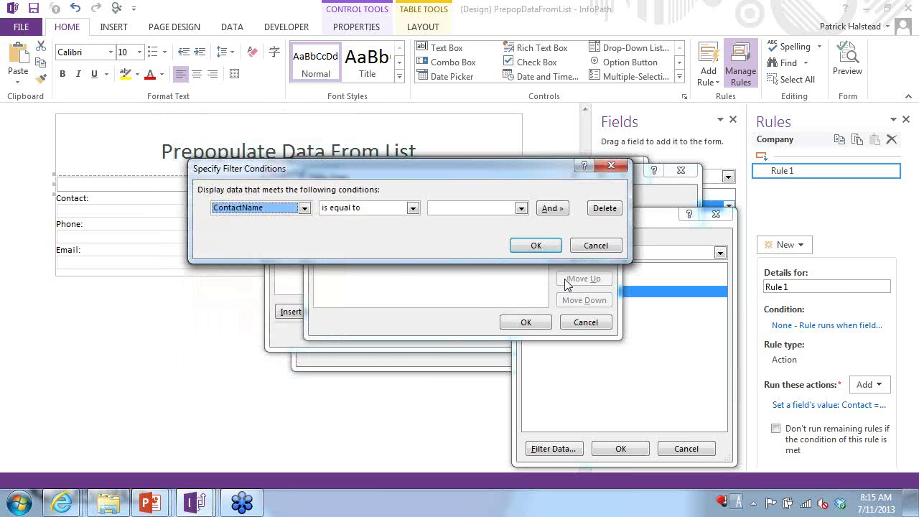
- Change the filter condition to ID is equal to the form's Company field
left_click(270, 209)
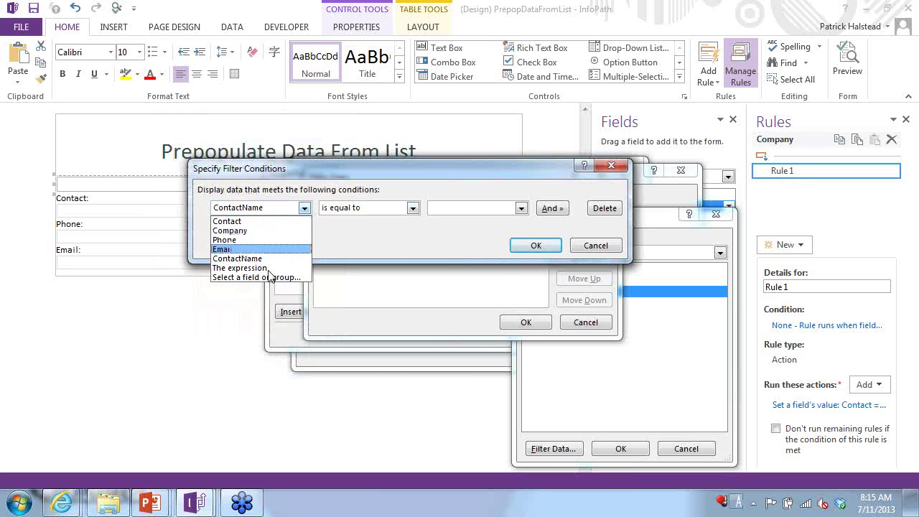
left_click(460, 238)
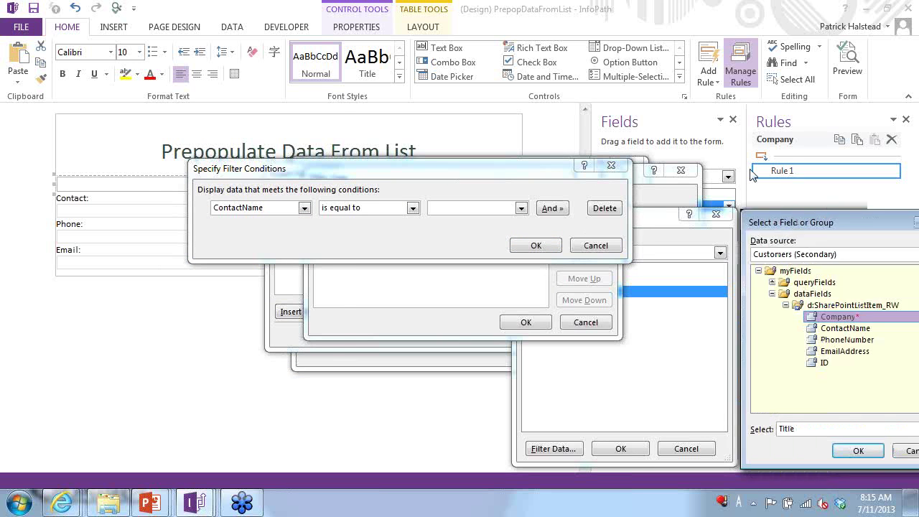
left_click_drag(839, 220, 174, 85)
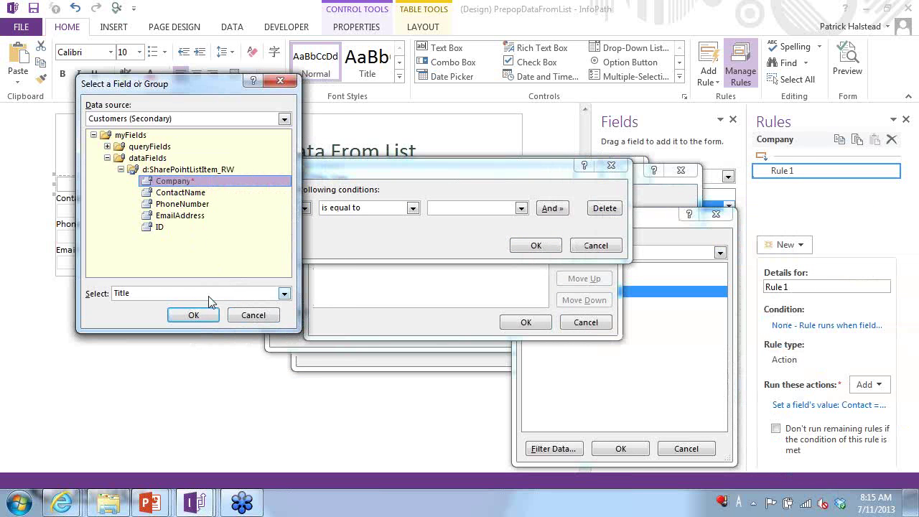
left_click(160, 227)
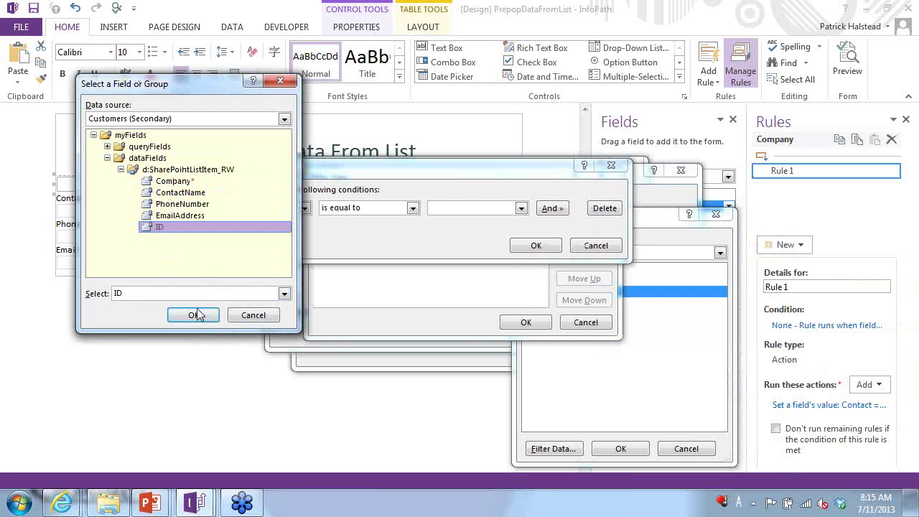
left_click(196, 314)
left_click(495, 210)
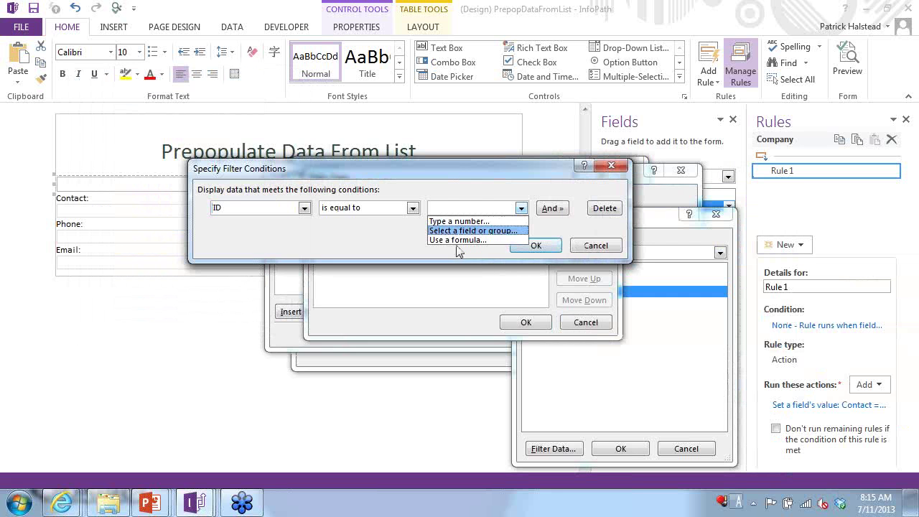
left_click(474, 230)
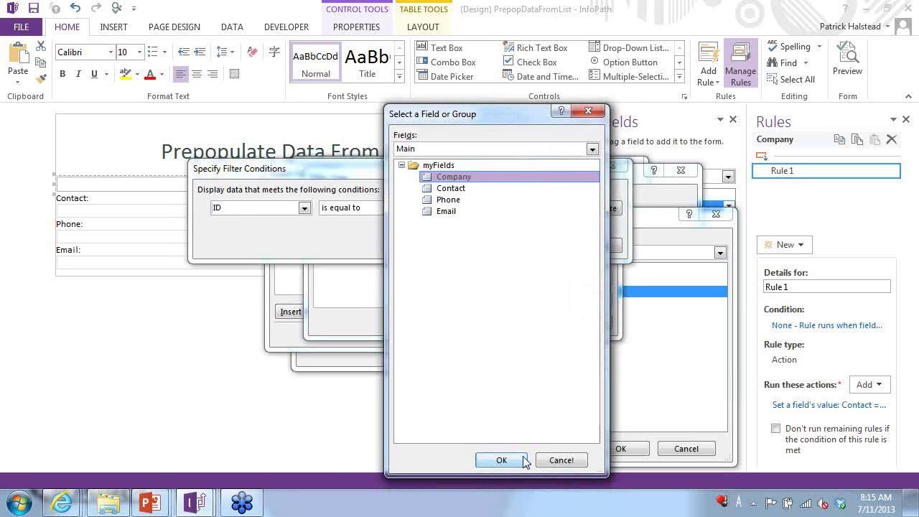
left_click(511, 457)
left_click(532, 246)
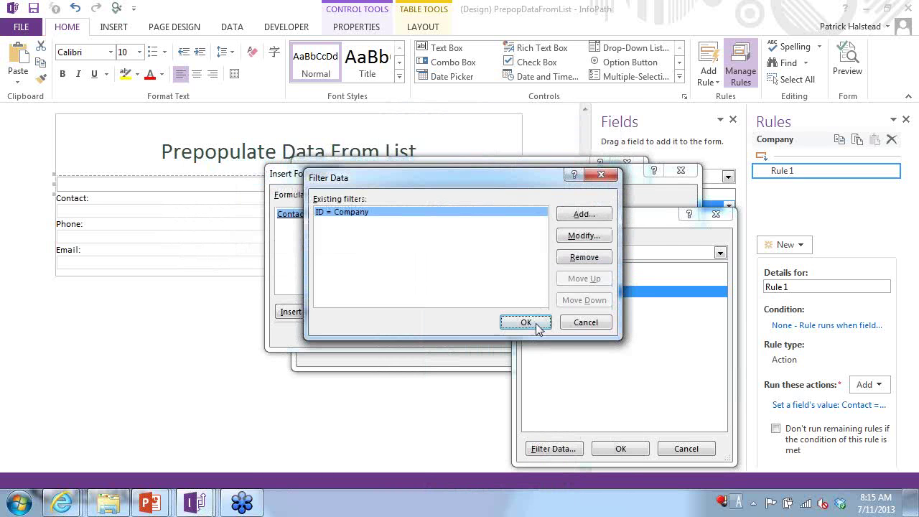
- Accept the filter so the Contact formula reads Contact[ID = Company] and close all dialogs
left_click(535, 323)
left_click(642, 451)
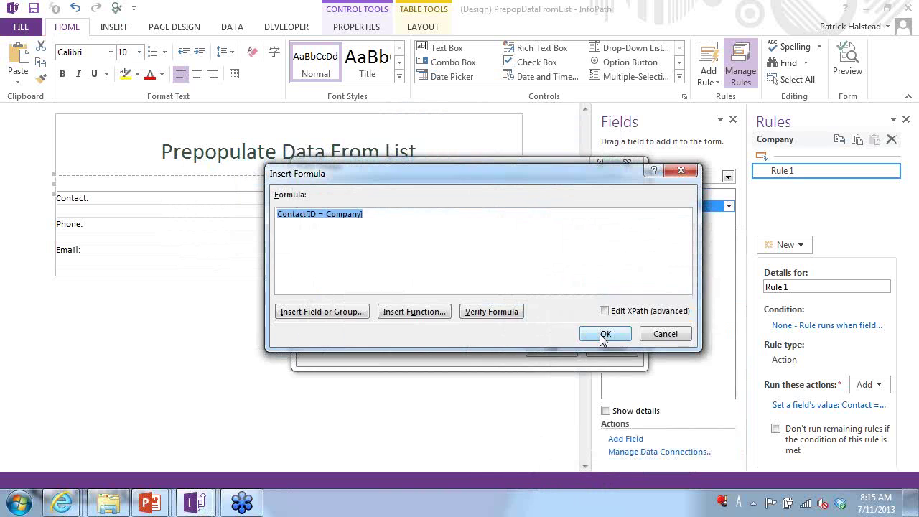
left_click(602, 334)
left_click(550, 350)
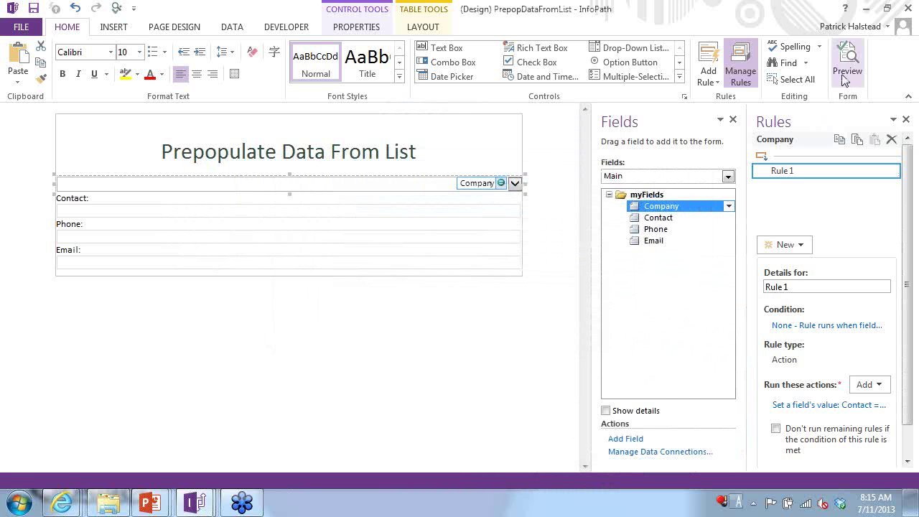
left_click(843, 73)
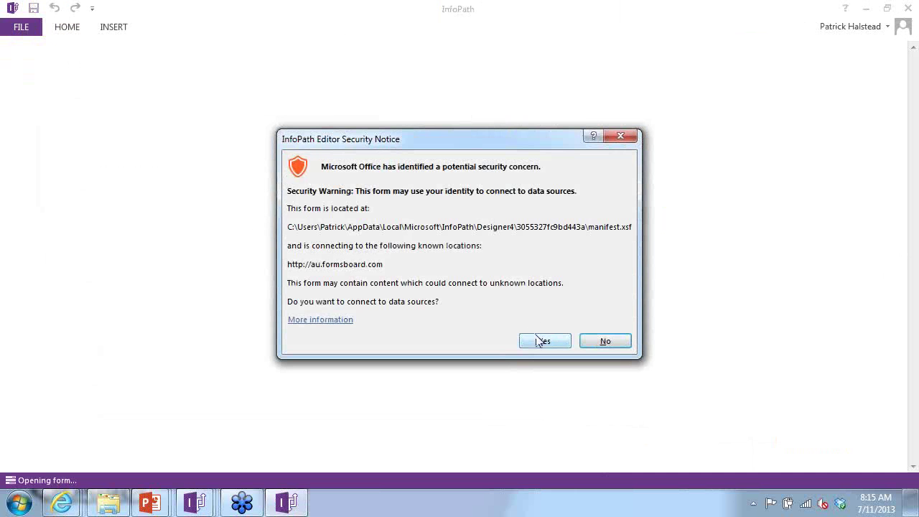
left_click(543, 341)
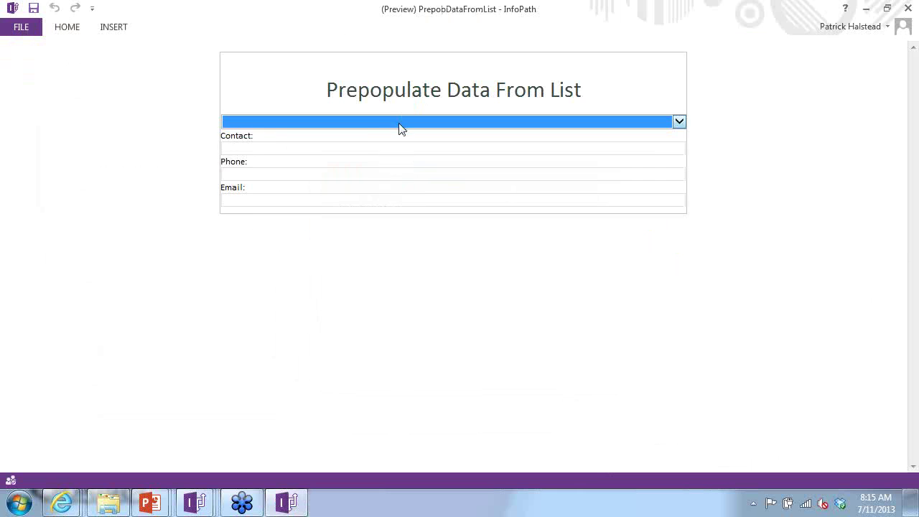
left_click(401, 123)
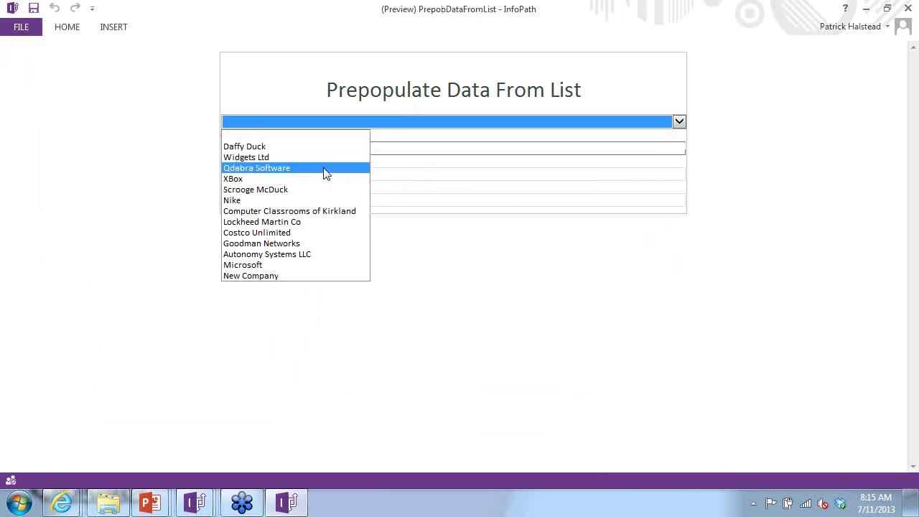
left_click(307, 265)
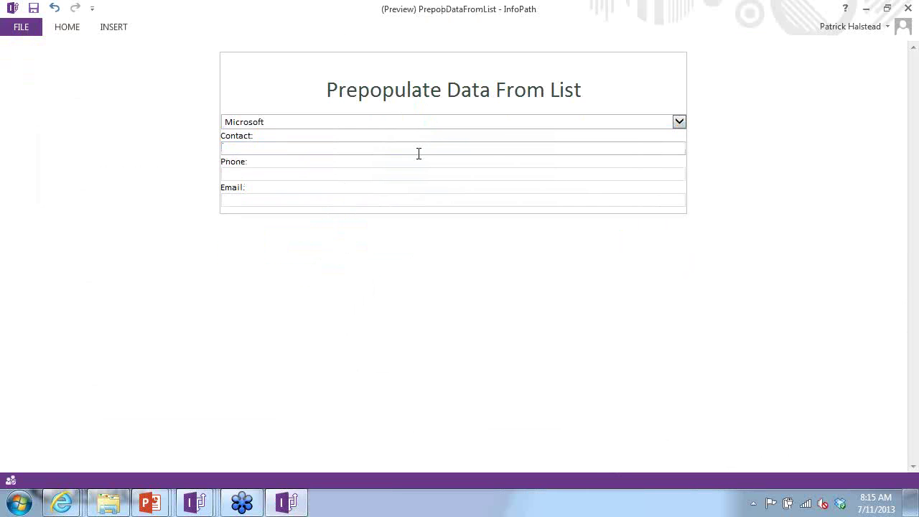
left_click(495, 121)
left_click(320, 187)
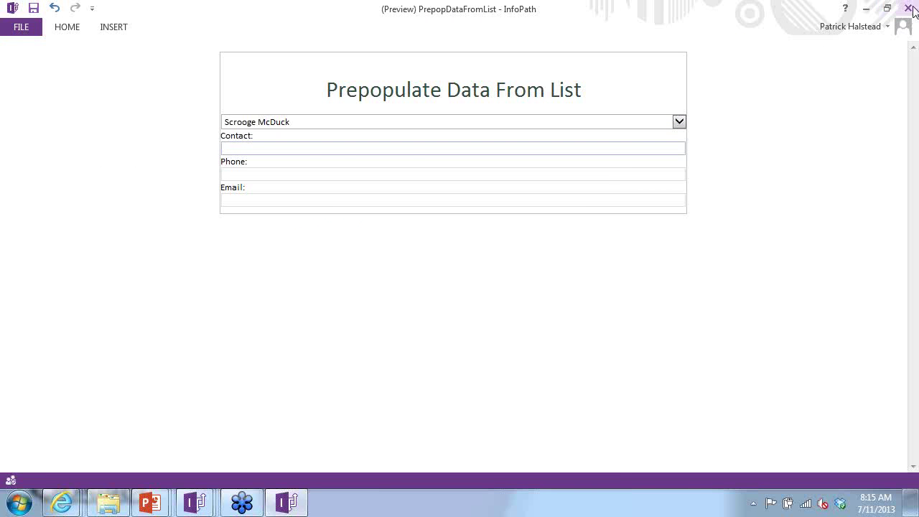
left_click(872, 9)
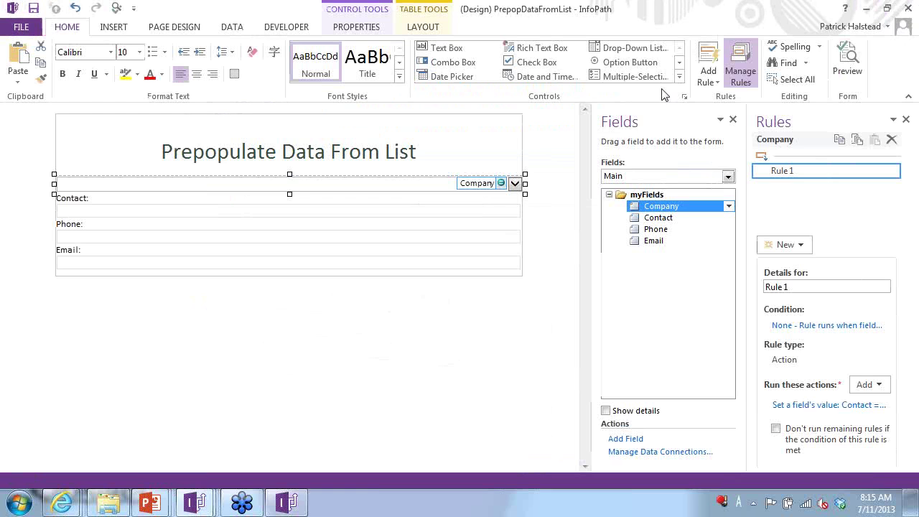
- Minimize InfoPath to reveal the Three Techniques slide and switch to the browser
left_click(867, 8)
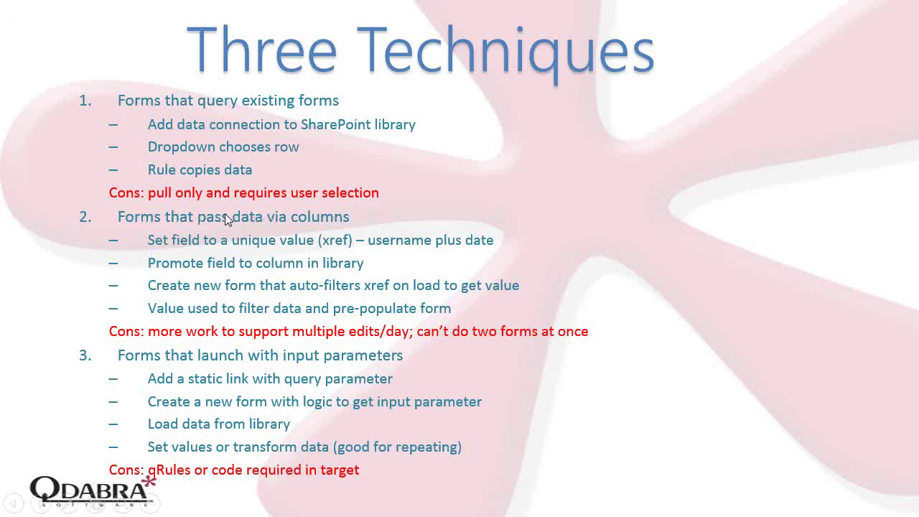
key("alt+Tab")
key("alt+Tab")
key("alt+Tab")
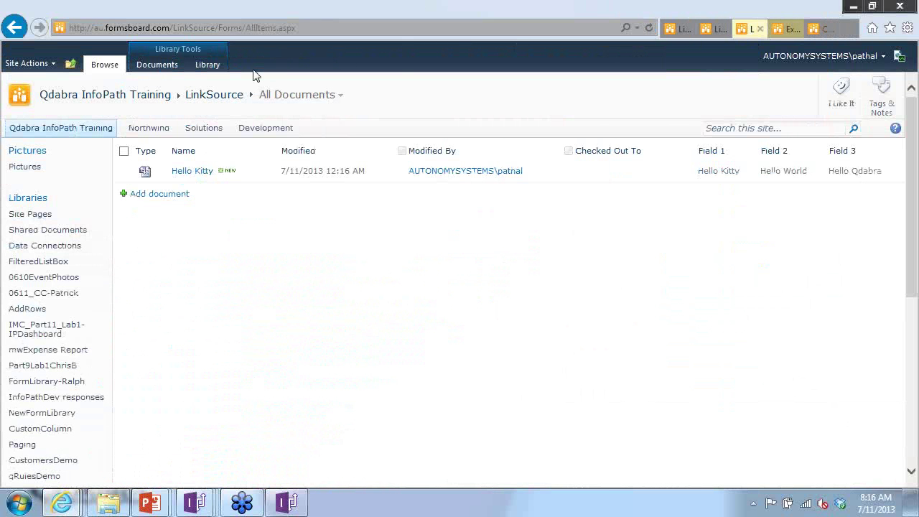
- Go from the Customers list to the ExpenseReport library and add a new expense report document
left_click(817, 30)
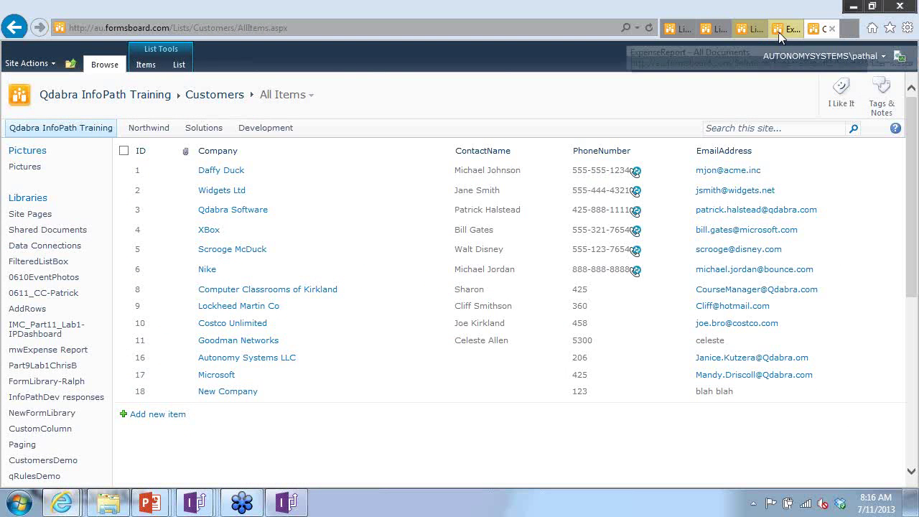
left_click(783, 30)
scroll(410, 248, "down", 3)
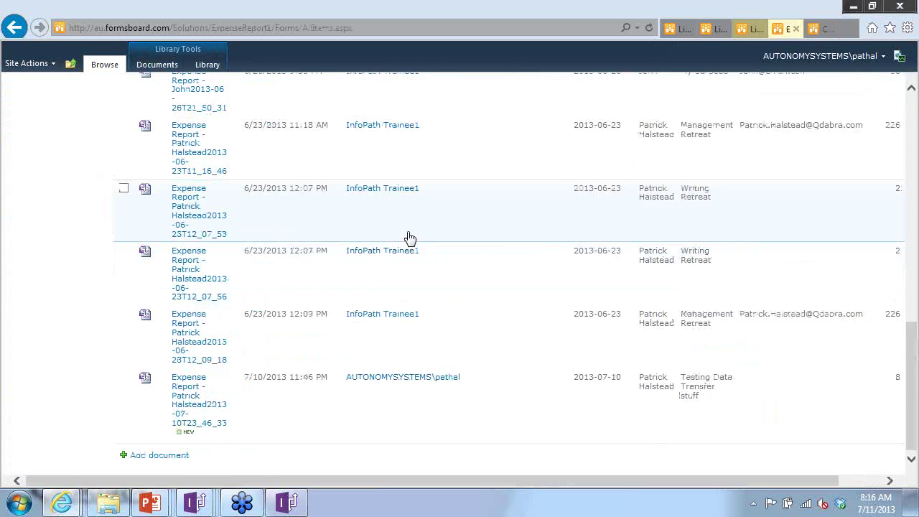
left_click(175, 455)
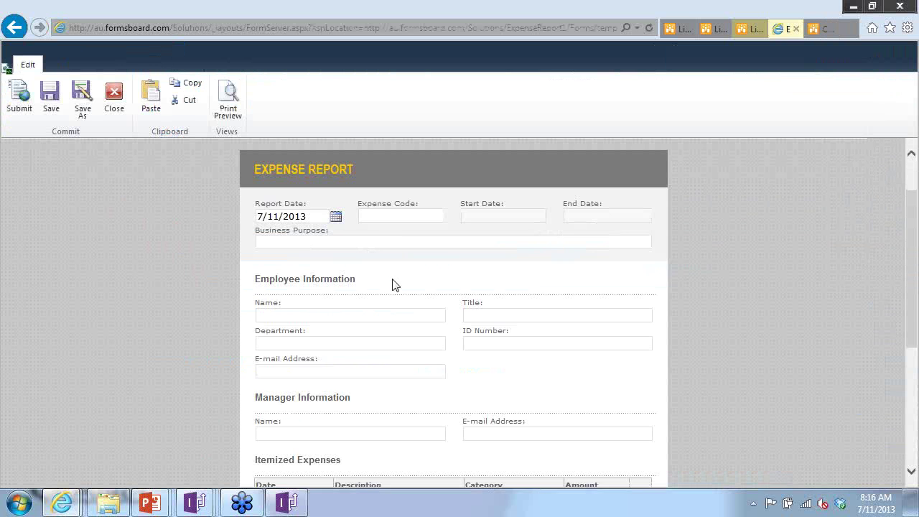
scroll(392, 285, "down", 6)
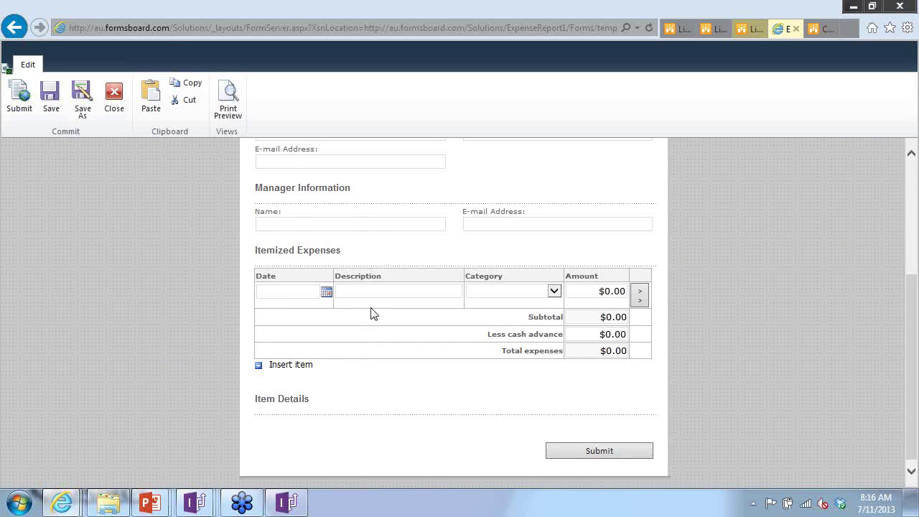
scroll(371, 216, "up", 6)
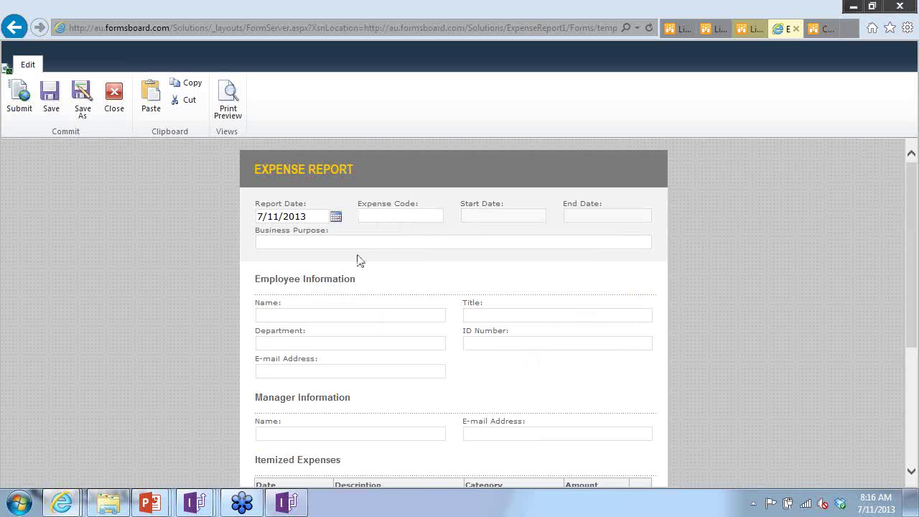
- Fill in the business purpose, the resolved employee name and the manager's e-mail address
left_click(353, 245)
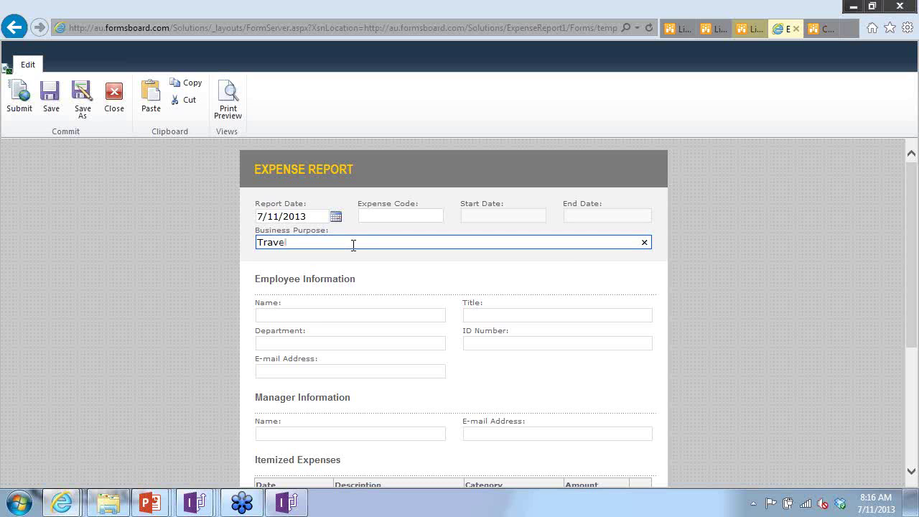
left_click(354, 254)
scroll(351, 279, "down", 3)
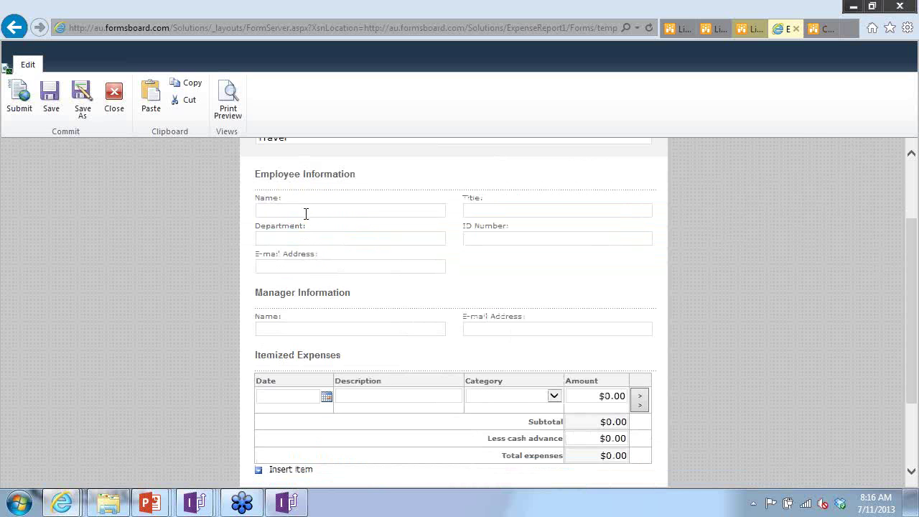
left_click(306, 211)
key("Down")
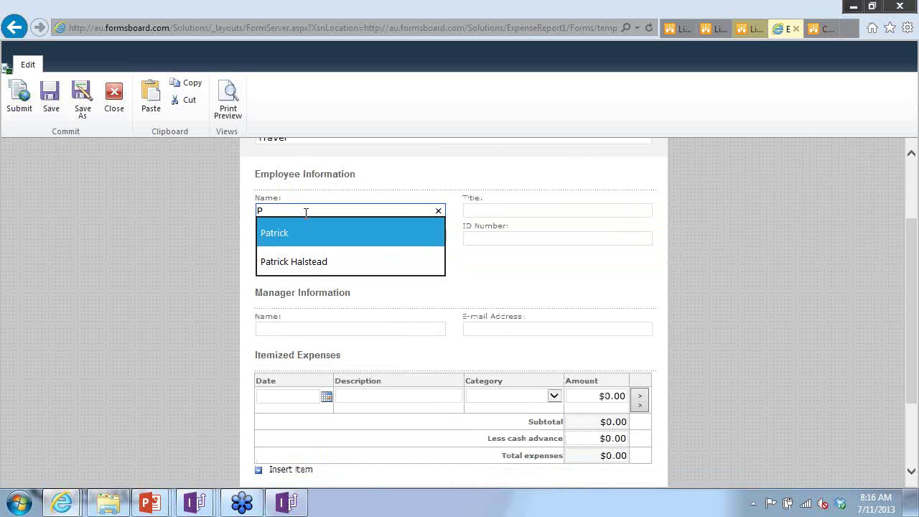
key("Tab")
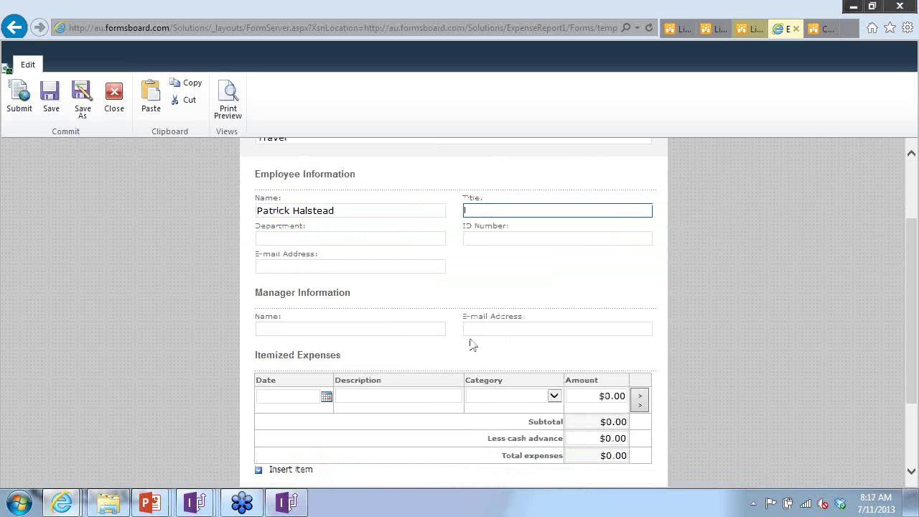
left_click(490, 328)
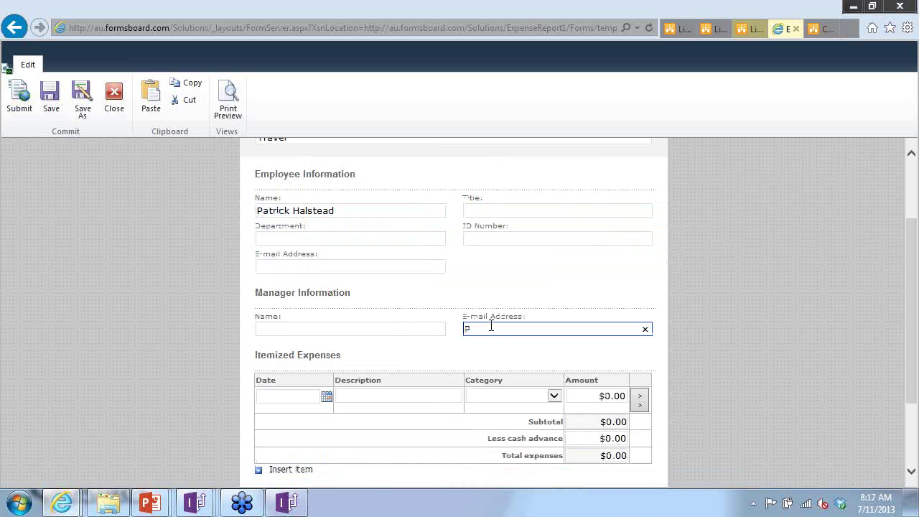
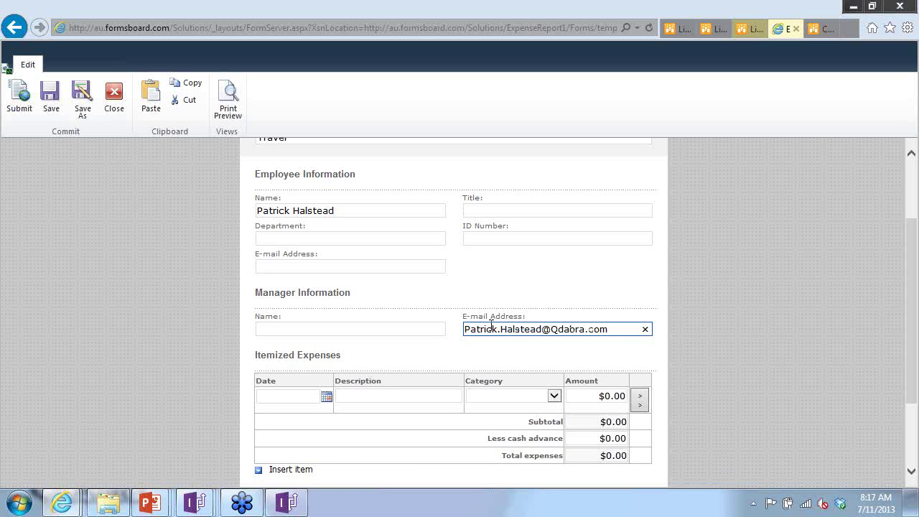
- Add a Meals expense dated the 11th for $2.00 and submit the report
left_click(326, 396)
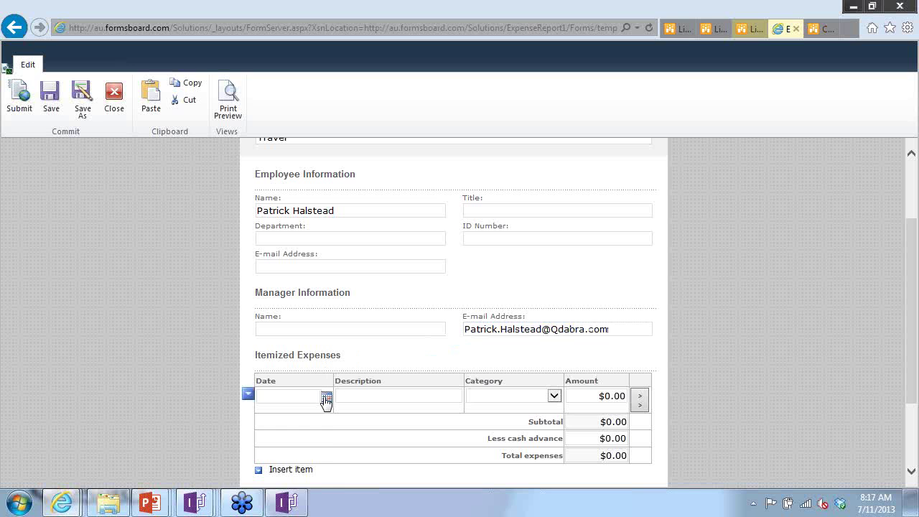
left_click(287, 456)
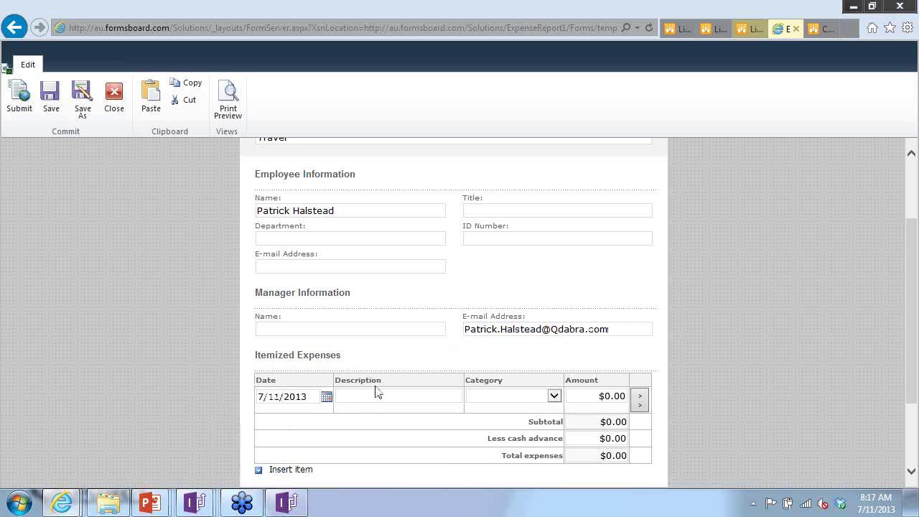
left_click(372, 395)
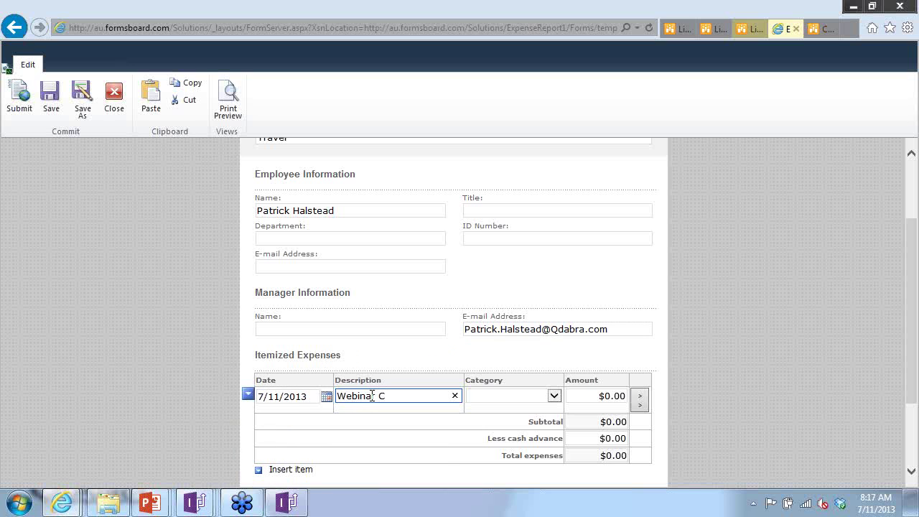
key("Tab")
key("m")
key("Tab")
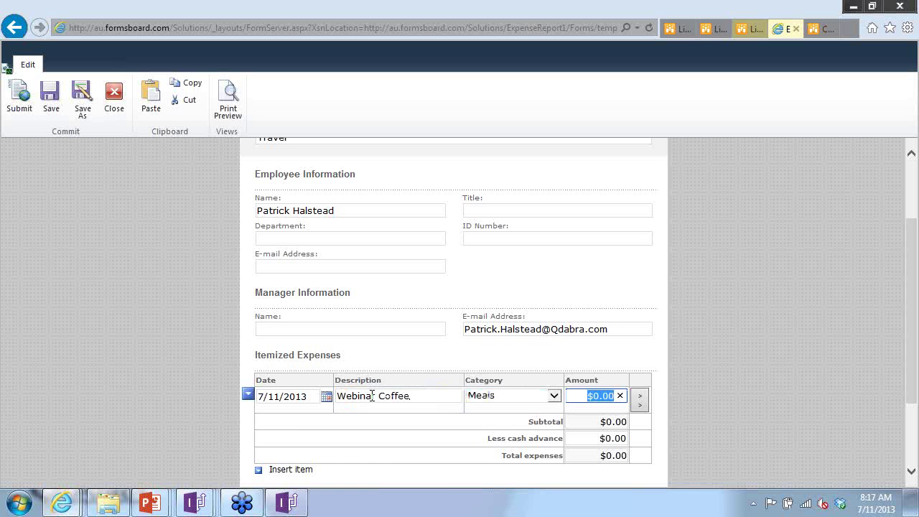
type("2")
key("Tab")
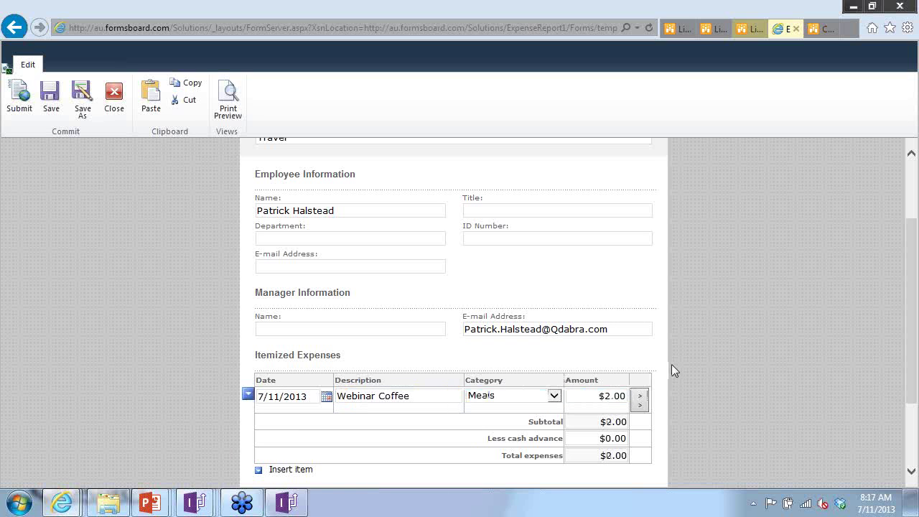
scroll(671, 362, "down", 3)
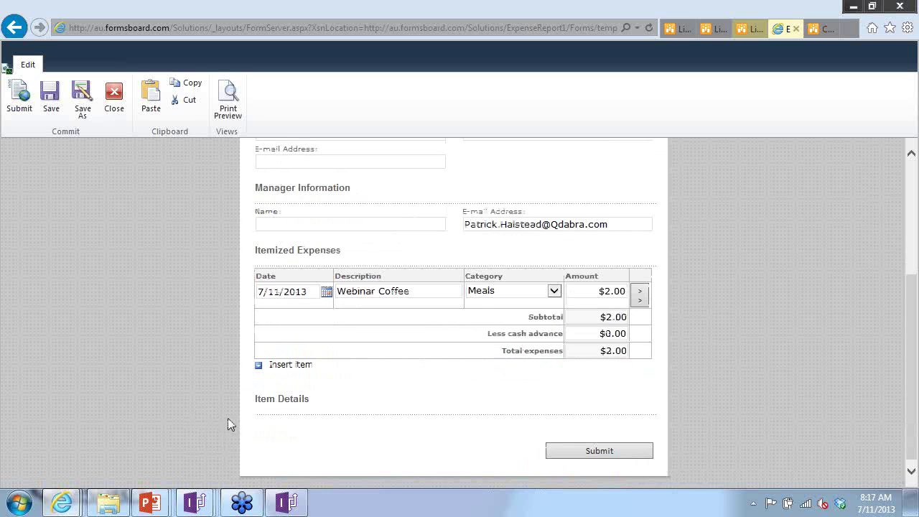
left_click(605, 452)
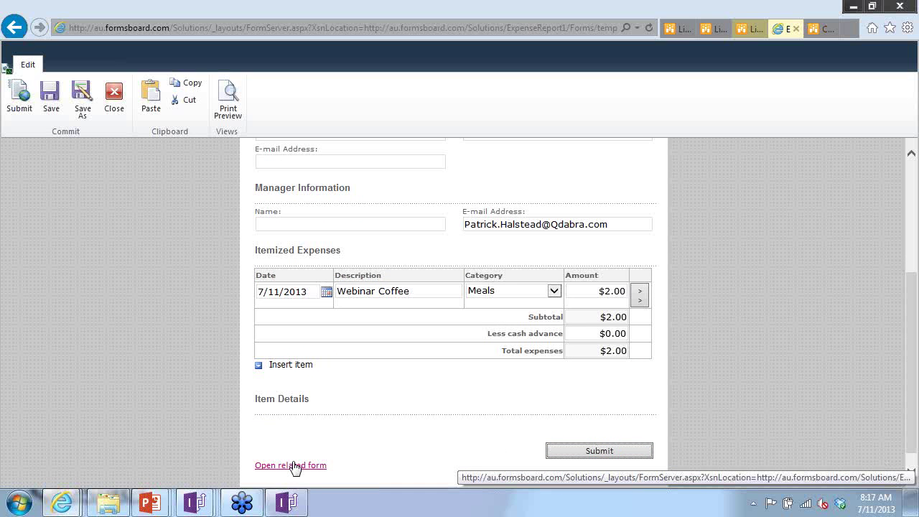
- Open the related XREF Query form from the Open related form link and stay on it
left_click(294, 465)
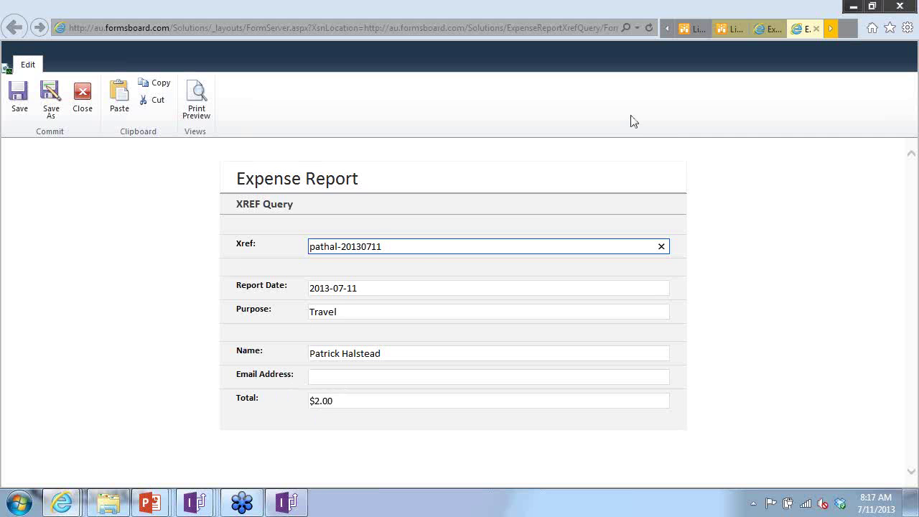
key("alt+Tab")
key("alt+Tab")
key("alt+Tab")
key("alt+Tab")
key("alt+Tab")
key("alt+Tab")
key("alt+Tab")
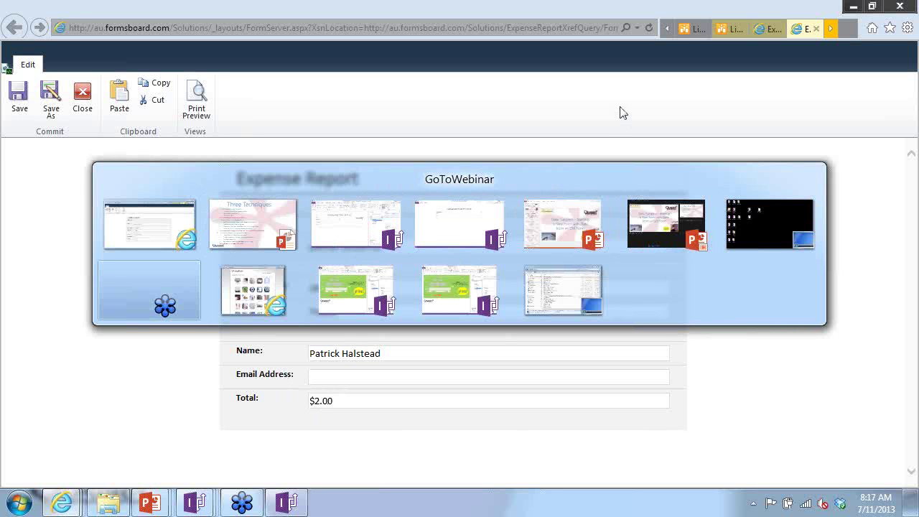
key("alt+Tab")
key("alt+Tab")
key("alt+Tab")
key("alt+Tab")
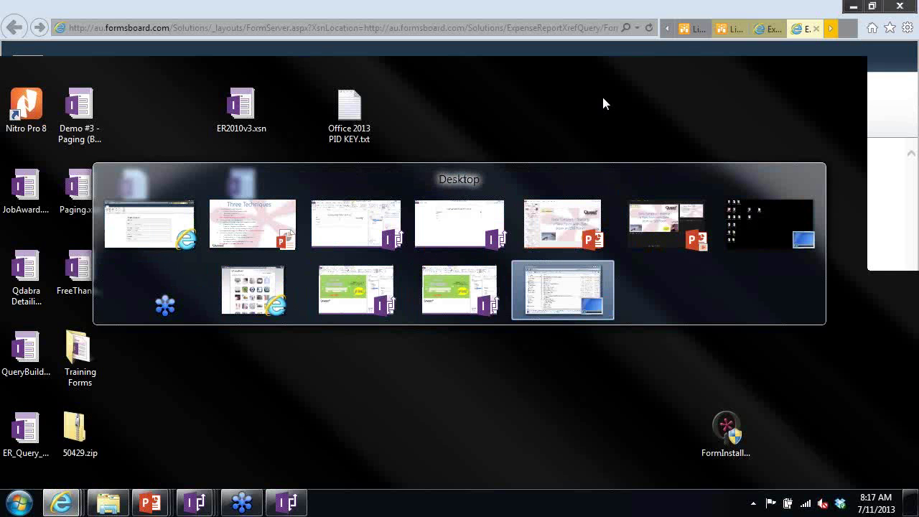
key("Escape")
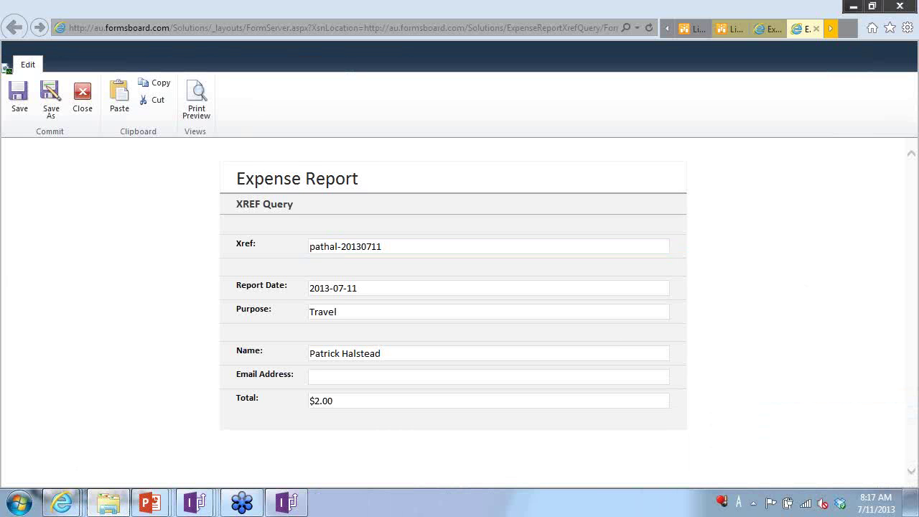
- Open ColumnSource.xsn in design mode from the file browser
left_click_drag(917, 164, 341, 47)
left_click(313, 136)
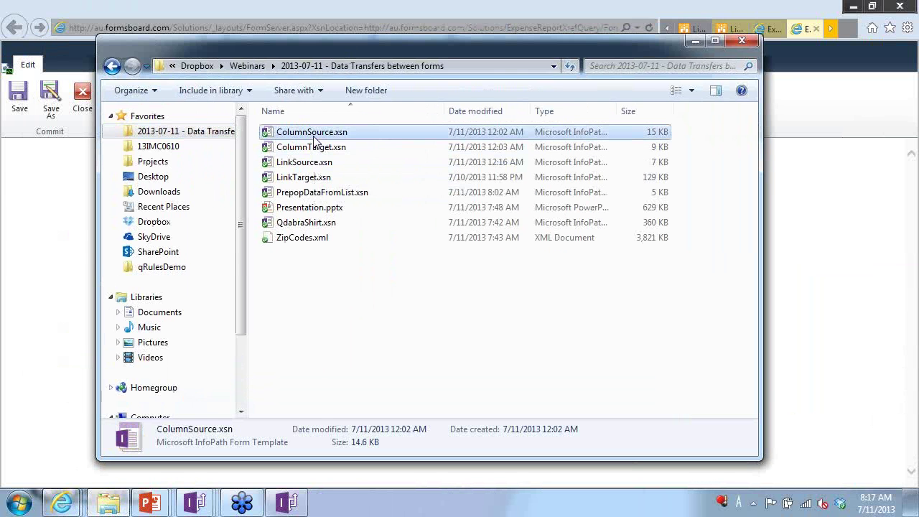
right_click(312, 136)
left_click(278, 162)
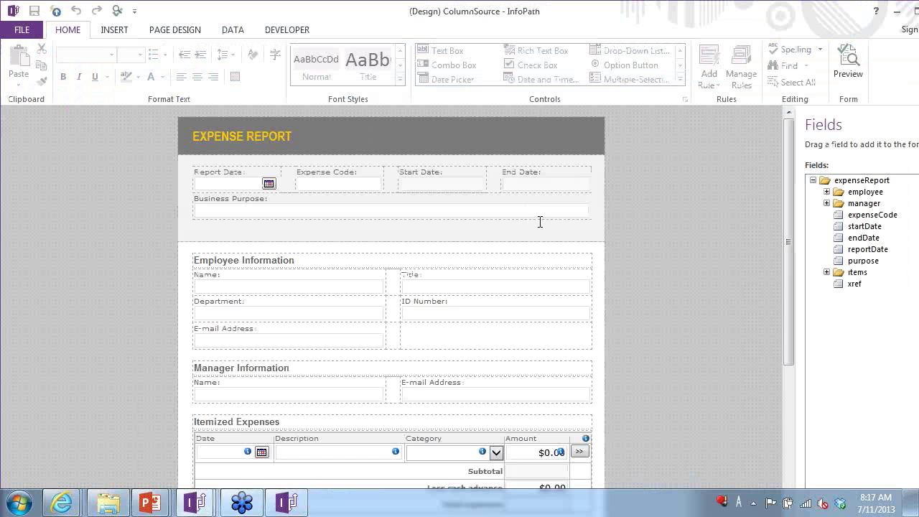
- Scroll to the bottom of the form and select the Open related form link
scroll(626, 204, "down", 5)
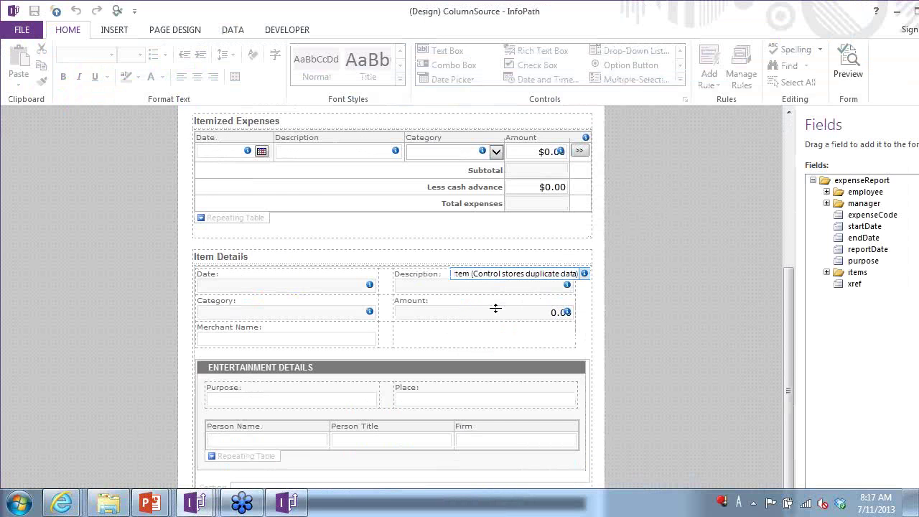
scroll(495, 308, "down", 3)
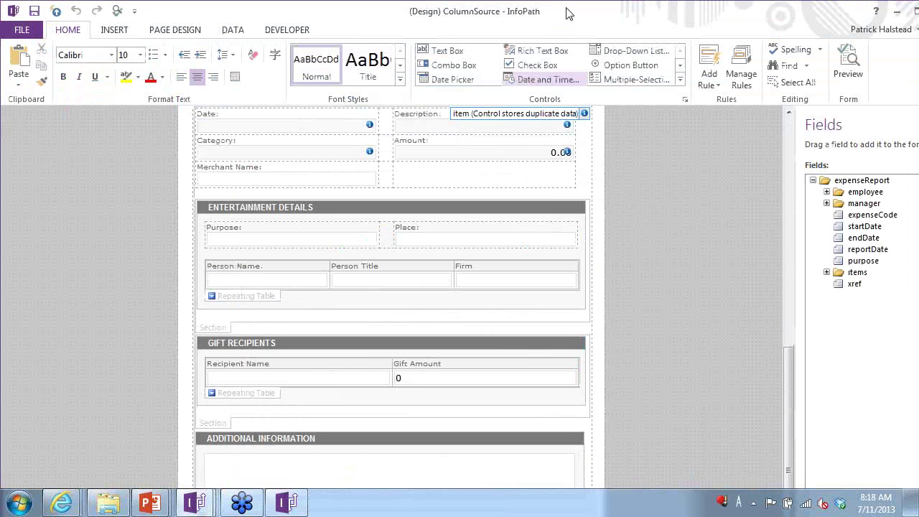
scroll(269, 337, "down", 3)
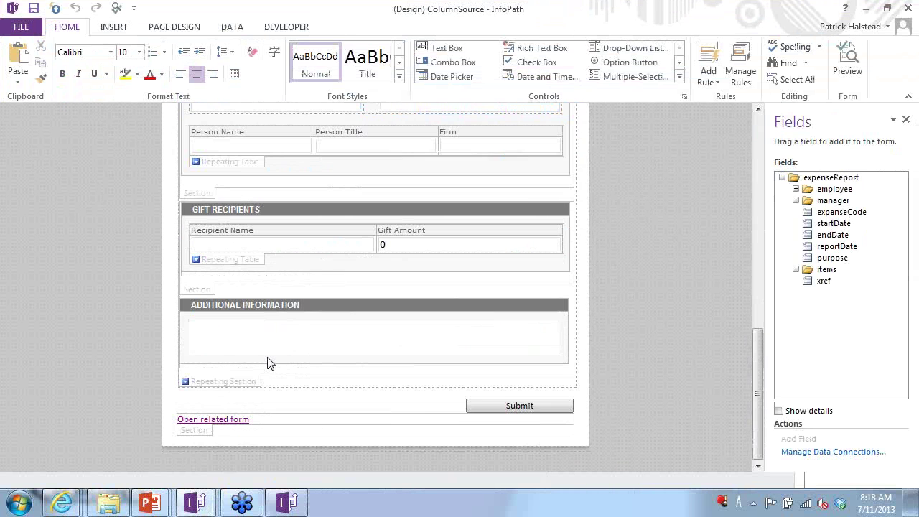
left_click(225, 420)
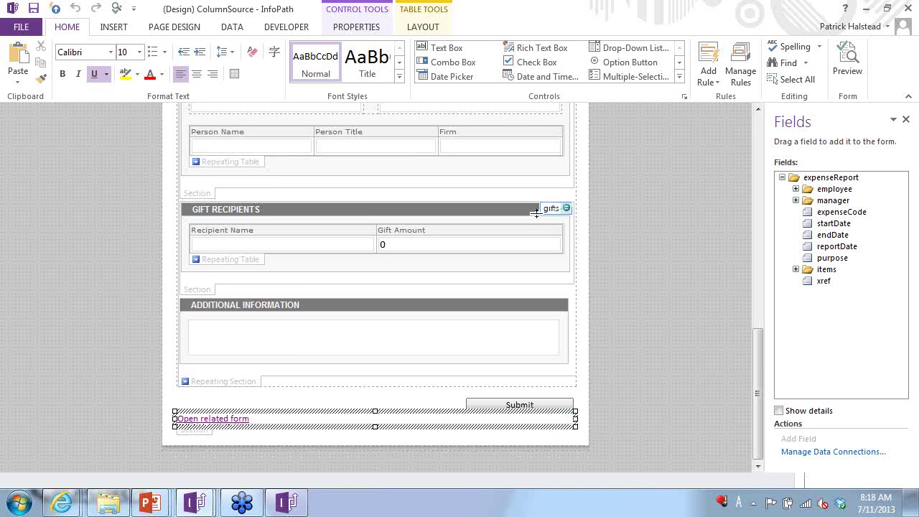
- Browse the Controls list and Insert commands, then inspect the Open related form link's options
left_click(680, 78)
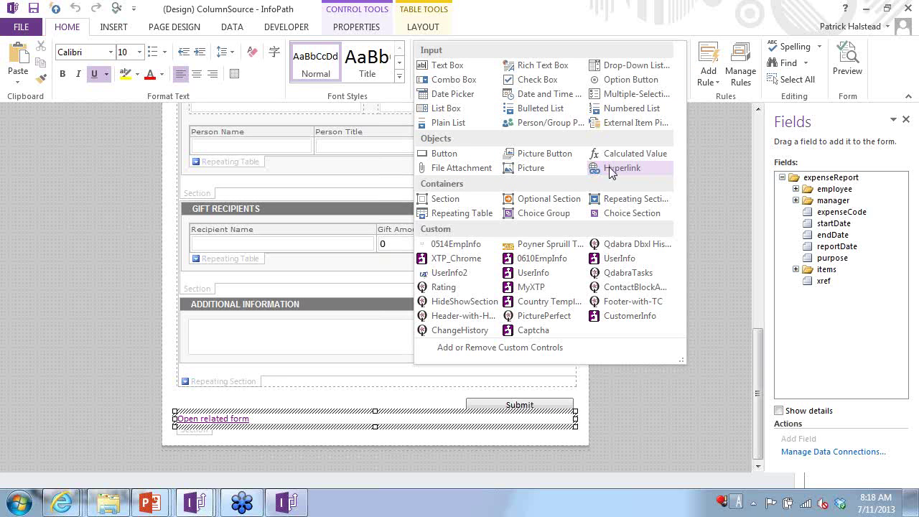
key("Escape")
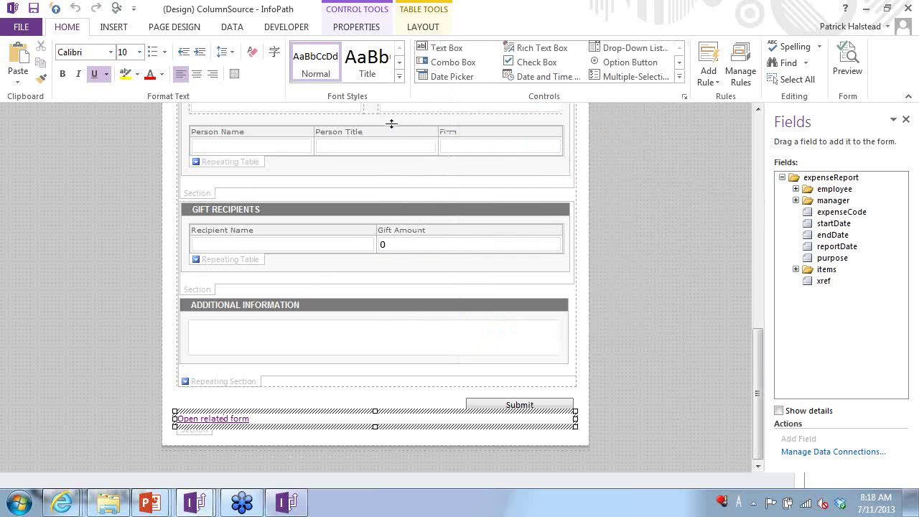
left_click(122, 30)
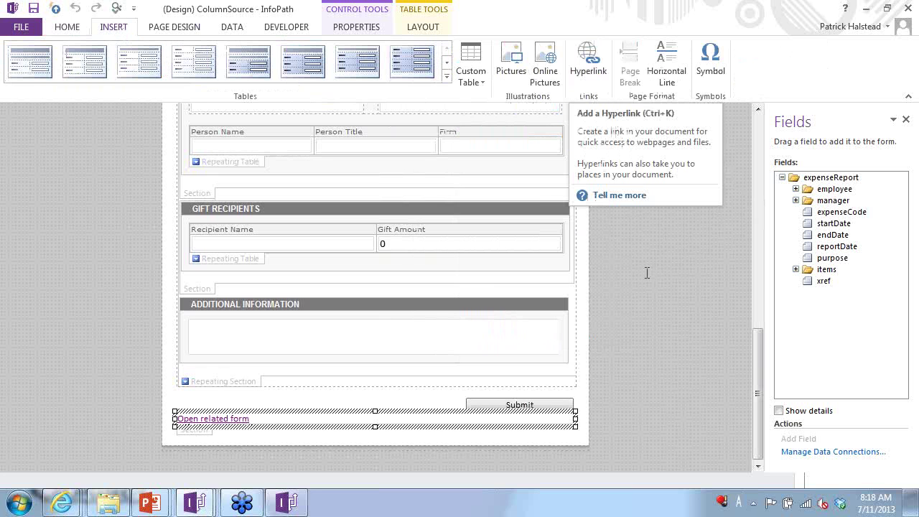
left_click(487, 397)
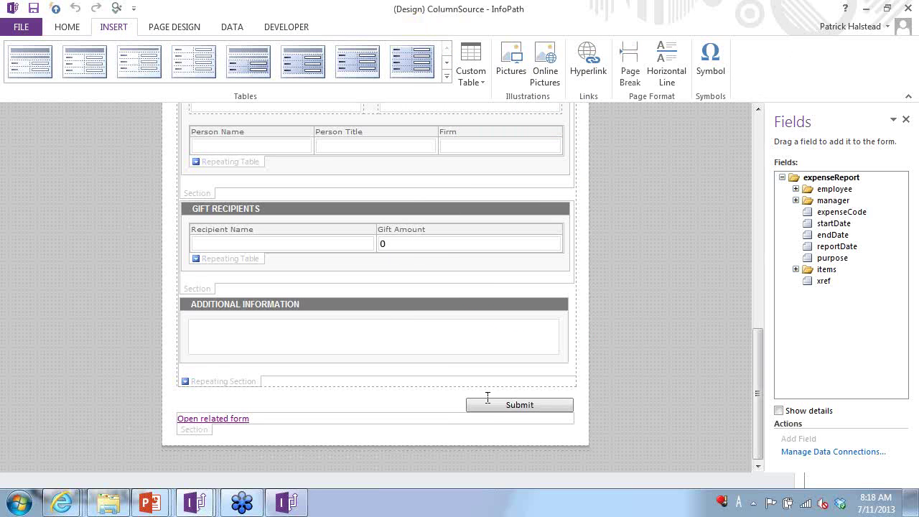
right_click(213, 420)
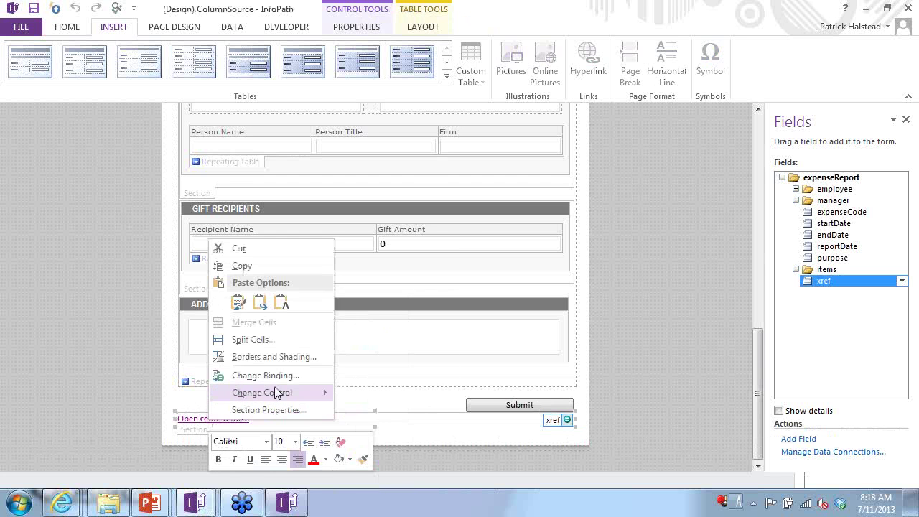
mouse_move(279, 394)
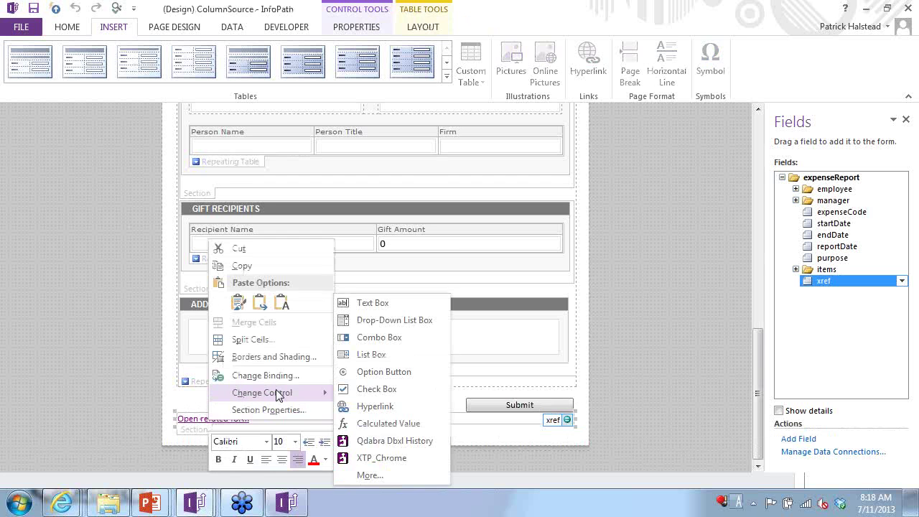
left_click(198, 418)
- Open the Edit Hyperlink dialog for the Open related form link, closing and reopening it once
left_click(196, 418)
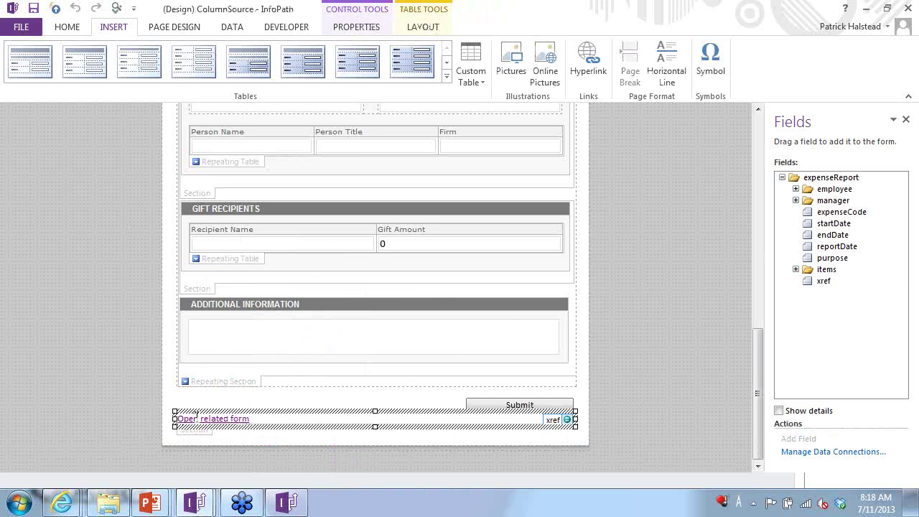
double_click(197, 419)
right_click(199, 416)
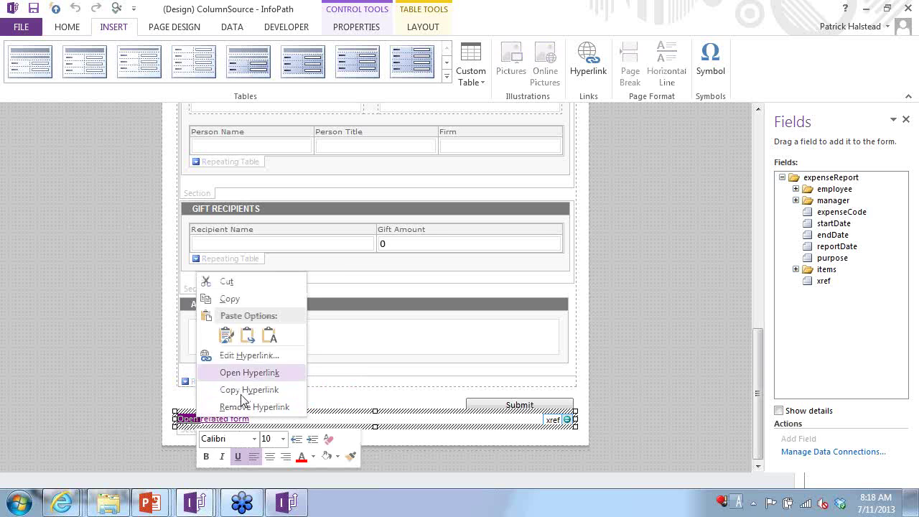
left_click(259, 361)
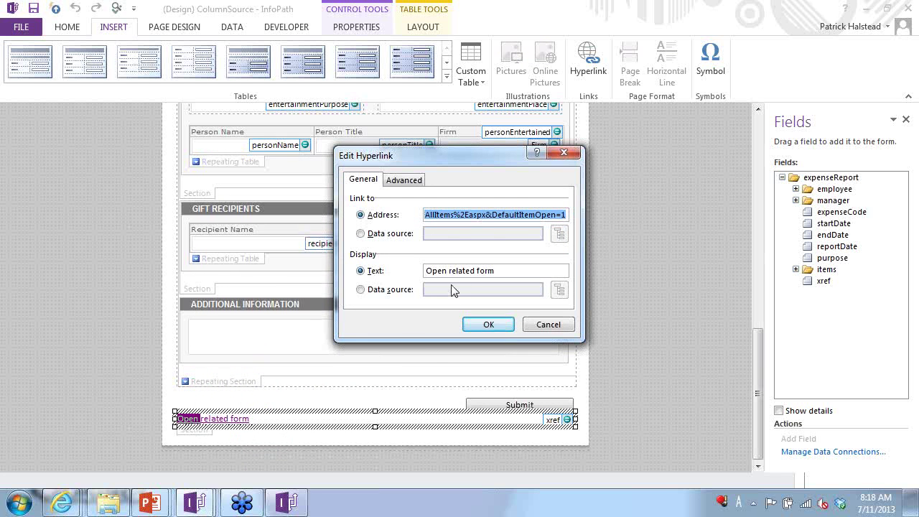
key("Return")
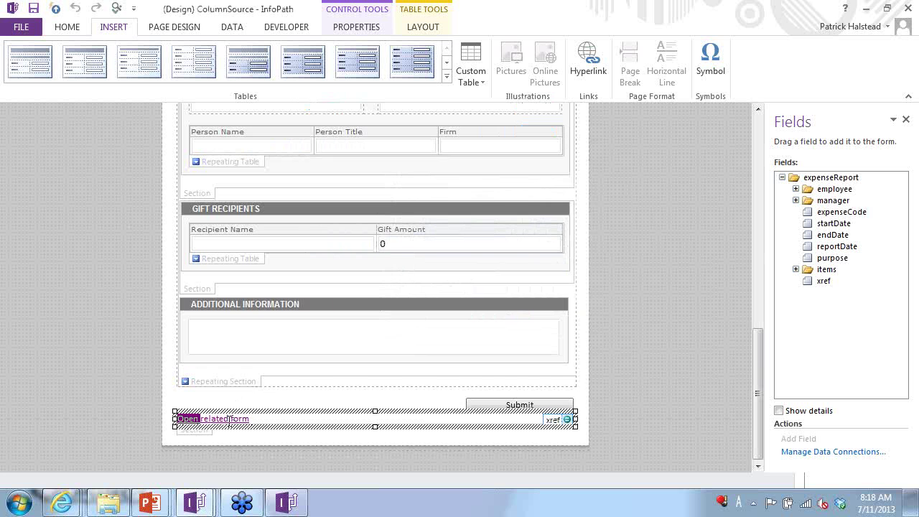
left_click(230, 418)
right_click(230, 419)
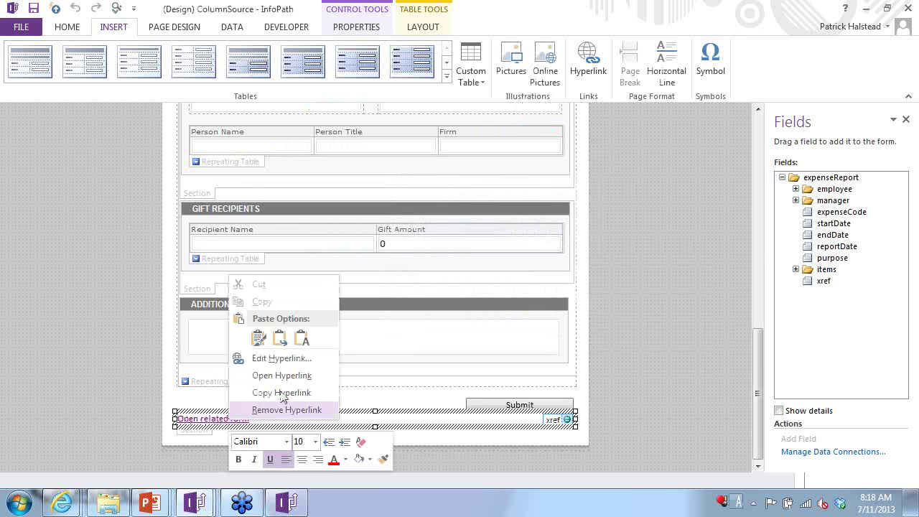
left_click(283, 353)
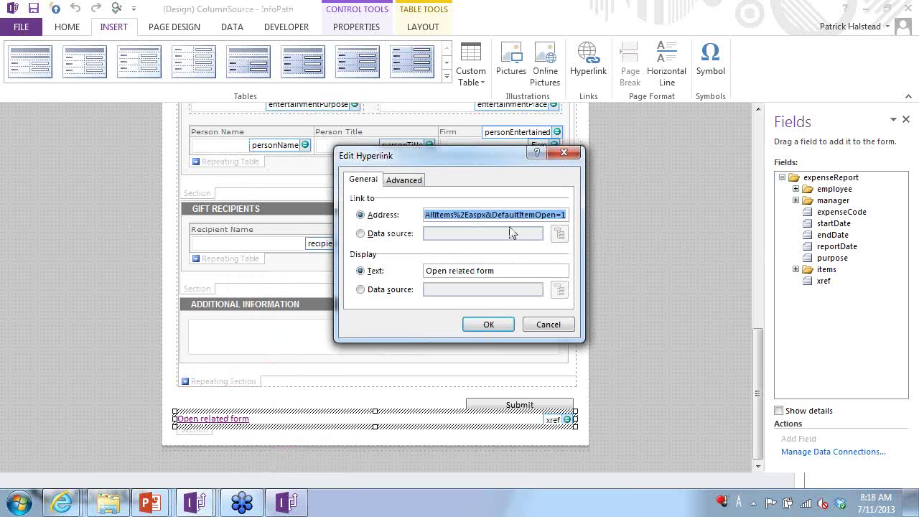
- Read the whole hyperlink address through to AllItems%2Easpx&DefaultItemOpen=1, then dismiss the dialog unchanged
left_click(486, 216)
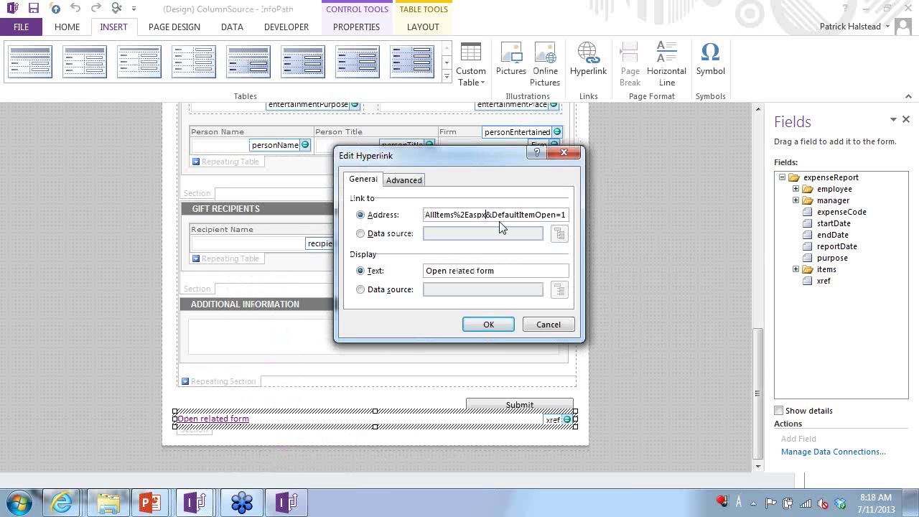
key("Home")
key("shift+Right")
key("shift+Right")
key("shift+Right")
key("shift+Right")
key("shift+Right")
key("shift+Right")
key("shift+Right")
key("shift+Right")
key("shift+Right")
key("shift+Right")
key("shift+Right")
key("shift+Right")
key("shift+Right")
key("shift+Right")
key("shift+Right")
key("shift+Right")
key("shift+Right")
key("shift+Right")
key("shift+Right")
key("shift+Right")
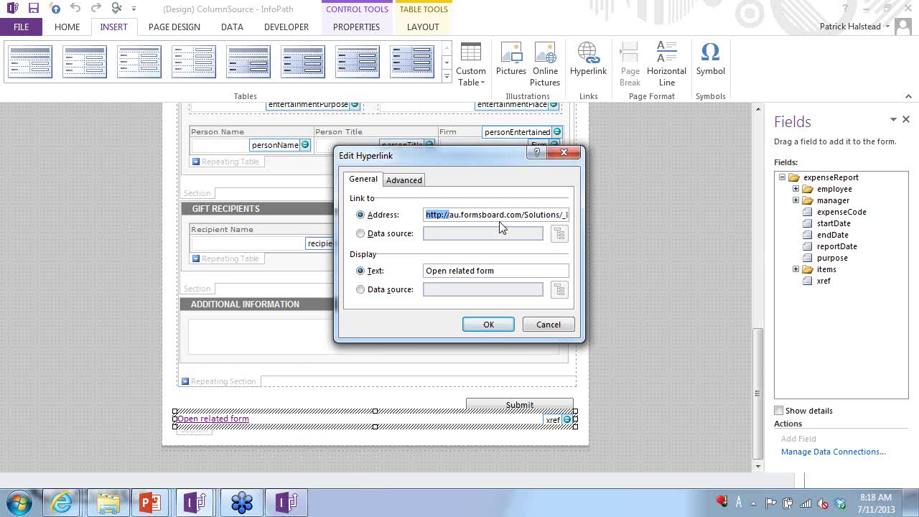
key("shift+Right")
key("shift+Right")
key("shift+Right")
key("shift+Right")
key("shift+Right")
key("shift+Right")
key("shift+Right")
key("shift+Right")
key("shift+Right")
key("shift+Right")
key("shift+Right")
key("shift+Right")
key("shift+Right")
key("shift+Right")
key("shift+Right")
key("shift+Right")
key("shift+Right")
key("shift+Right")
key("shift+Right")
key("shift+Right")
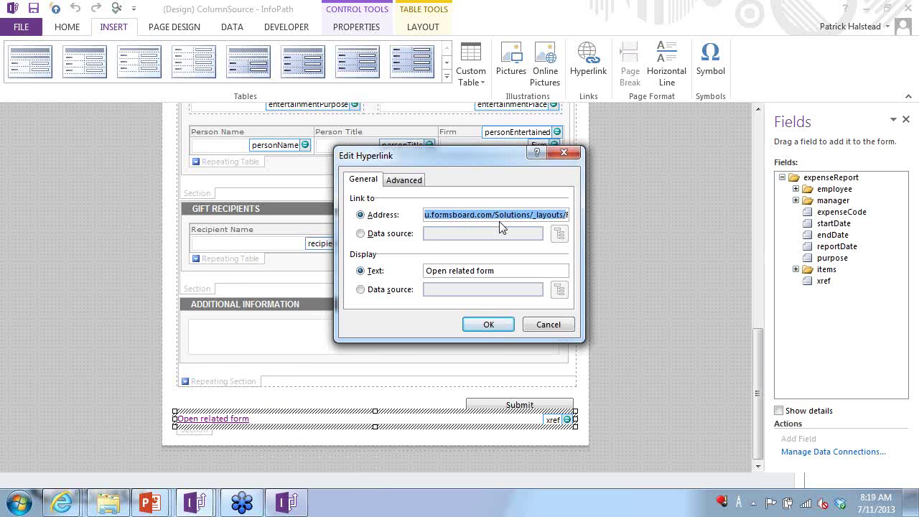
key("shift+Right")
key("shift+Right")
key("shift+Right")
key("shift+Right")
key("shift+Right")
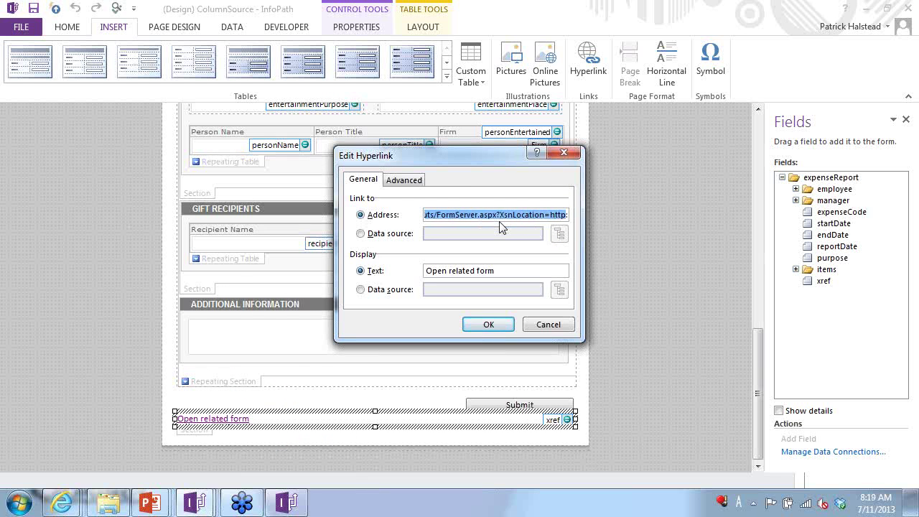
key("shift+Right")
key("shift+Right")
key("shift+Right")
key("shift+Right")
key("shift+Right")
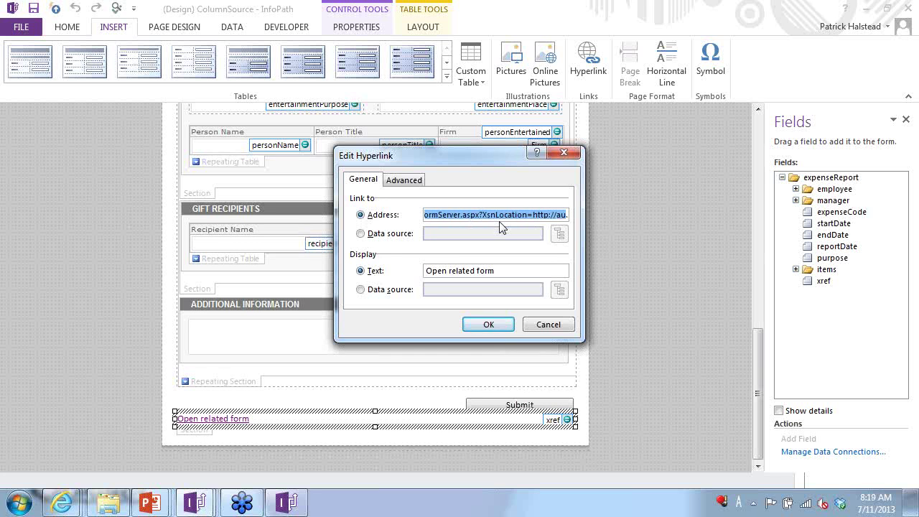
key("shift+Right")
key("shift+Right")
key("shift+Right")
key("shift+Right")
key("shift+Right")
key("shift+Right")
key("shift+Right")
key("shift+Right")
key("shift+Right")
key("shift+Right")
key("shift+Right")
key("shift+Right")
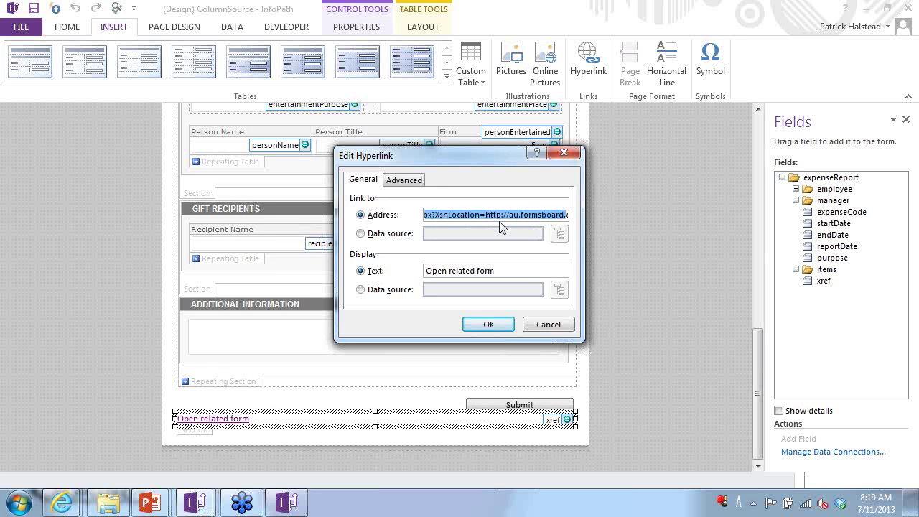
key("shift+Right")
key("shift+Right")
key("shift+Right")
key("shift+Right")
key("shift+Right")
key("shift+Right")
key("shift+Right")
key("shift+Right")
key("shift+Right")
key("shift+Right")
key("shift+Right")
key("shift+Right")
key("shift+Right")
key("shift+Right")
key("shift+Right")
key("shift+Right")
key("shift+Right")
key("shift+Right")
key("shift+Right")
key("shift+Right")
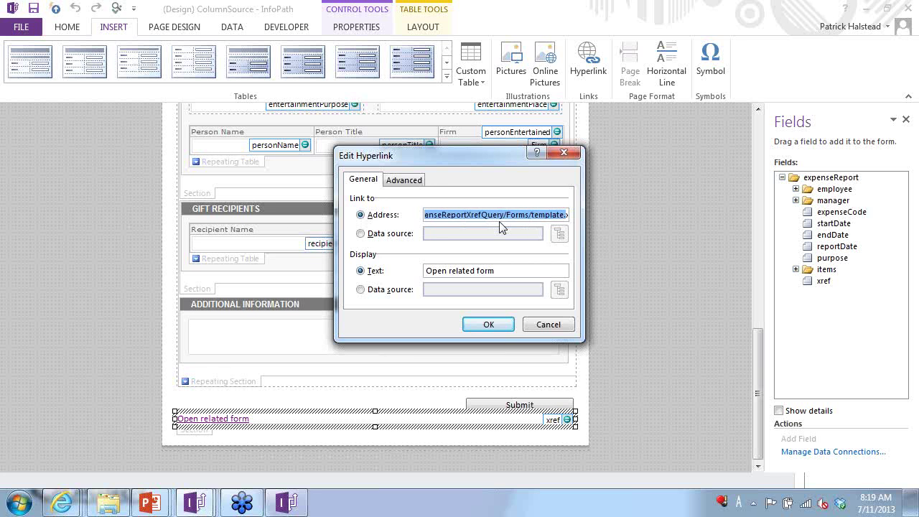
key("shift+Right")
key("shift+Right")
key("shift+Right")
key("shift+Right")
key("shift+Right")
key("shift+Right")
key("shift+Right")
key("shift+Right")
key("shift+Right")
key("shift+Right")
key("shift+Right")
key("shift+Right")
key("shift+Right")
key("shift+Right")
key("shift+Right")
key("shift+Right")
key("shift+Right")
key("shift+Right")
key("shift+Right")
key("shift+Right")
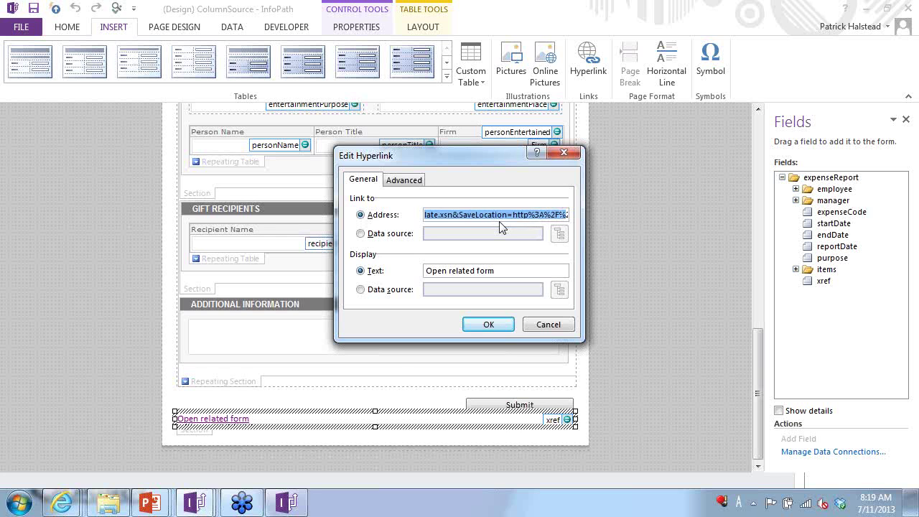
key("shift+Right")
key("shift+Right")
key("shift+Right")
key("shift+Right")
key("shift+Right")
key("shift+Right")
key("shift+Right")
key("shift+Right")
key("shift+Right")
key("shift+Right")
key("shift+Right")
key("shift+Right")
key("shift+Right")
key("shift+Right")
key("shift+Right")
key("shift+Right")
key("shift+Right")
key("shift+Right")
key("shift+Right")
key("shift+Right")
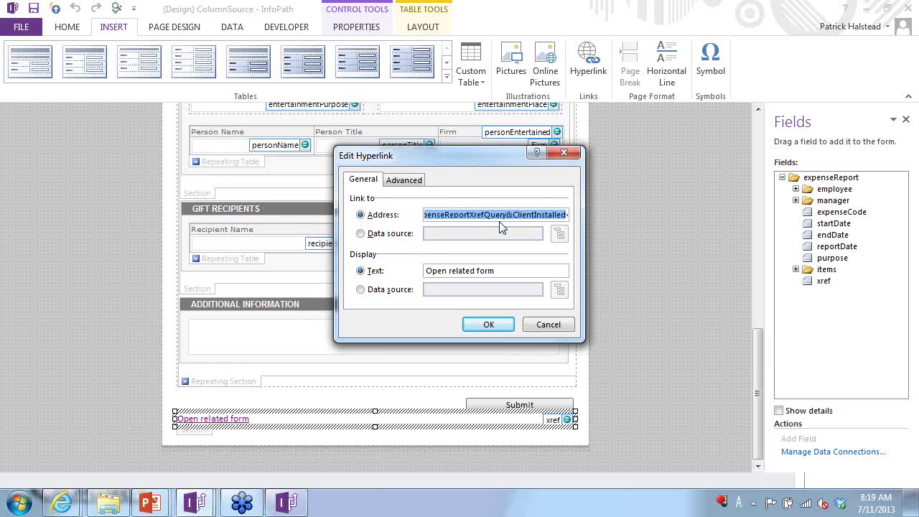
key("shift+Right")
key("shift+Right")
key("shift+Right")
key("shift+Right")
key("shift+Right")
key("shift+Right")
key("shift+Right")
key("shift+Right")
key("shift+Right")
key("shift+Right")
key("shift+Right")
key("shift+Right")
key("shift+Right")
key("shift+Right")
key("shift+Right")
key("shift+Right")
key("shift+Right")
key("shift+Right")
key("shift+Right")
key("shift+Right")
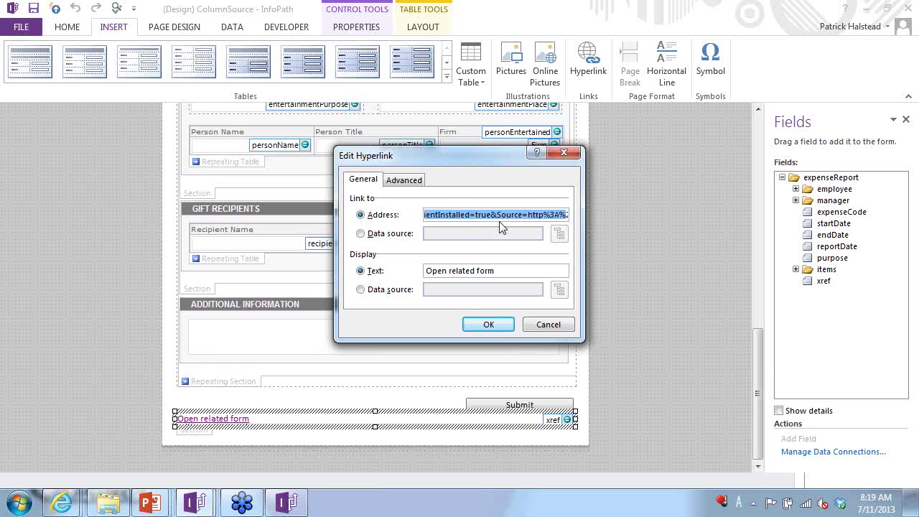
key("shift+Right")
key("shift+Right")
key("shift+Right")
key("shift+Right")
key("shift+Right")
key("shift+Right")
key("shift+Right")
key("shift+Right")
key("shift+Right")
key("shift+Right")
key("shift+Right")
key("shift+Right")
key("shift+Right")
key("shift+Right")
key("shift+Right")
key("shift+Right")
key("shift+Right")
key("shift+Right")
key("shift+Right")
key("shift+Right")
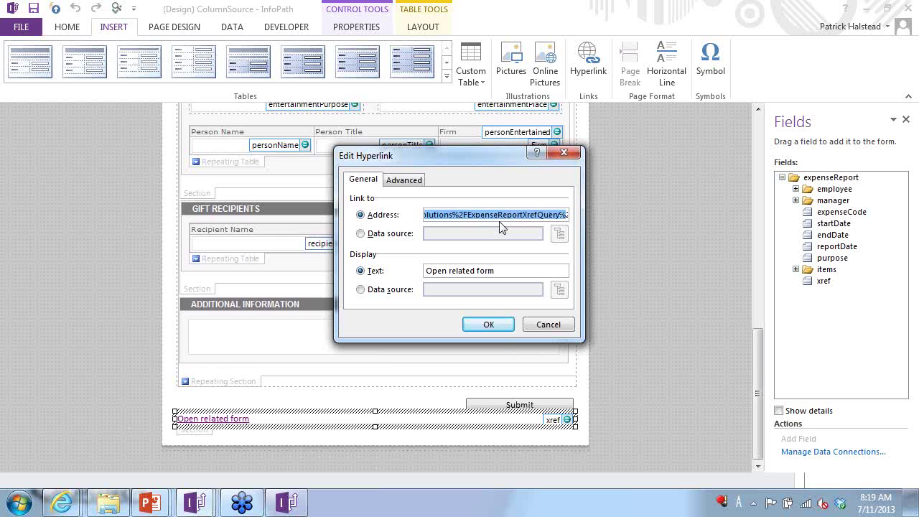
key("Escape")
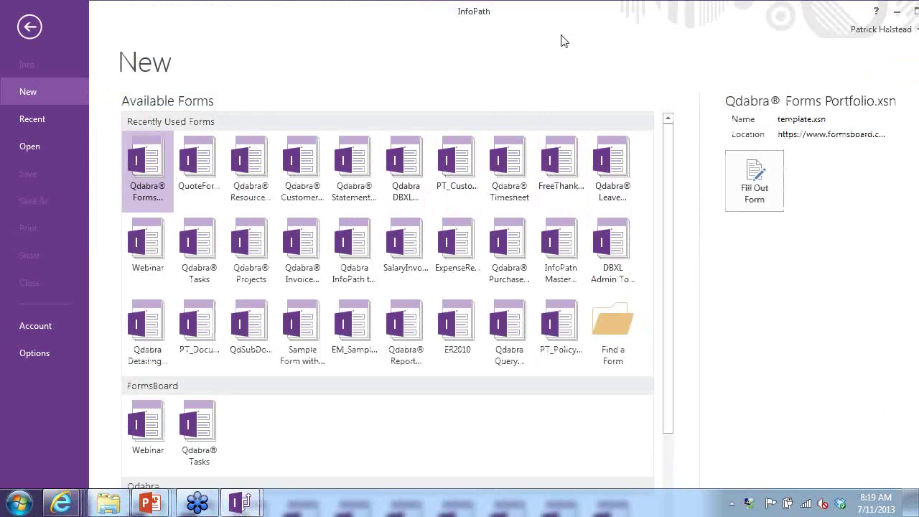
- Close the empty InfoPath window and open ColumnTarget.xsn in design mode
left_click(29, 27)
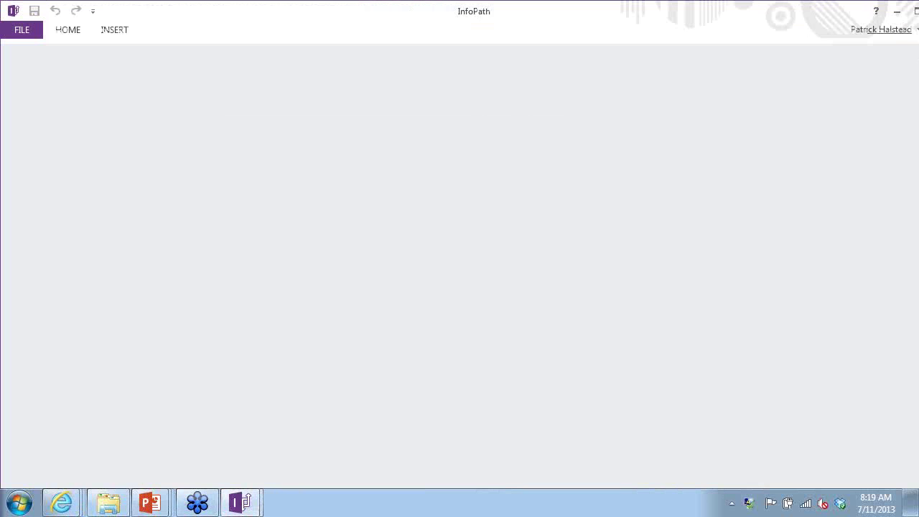
left_click_drag(802, 19, 644, 78)
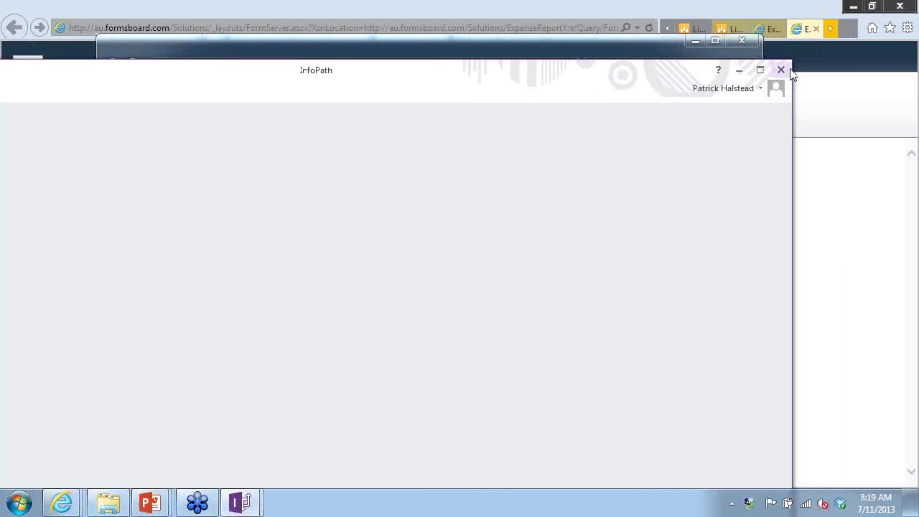
left_click(780, 71)
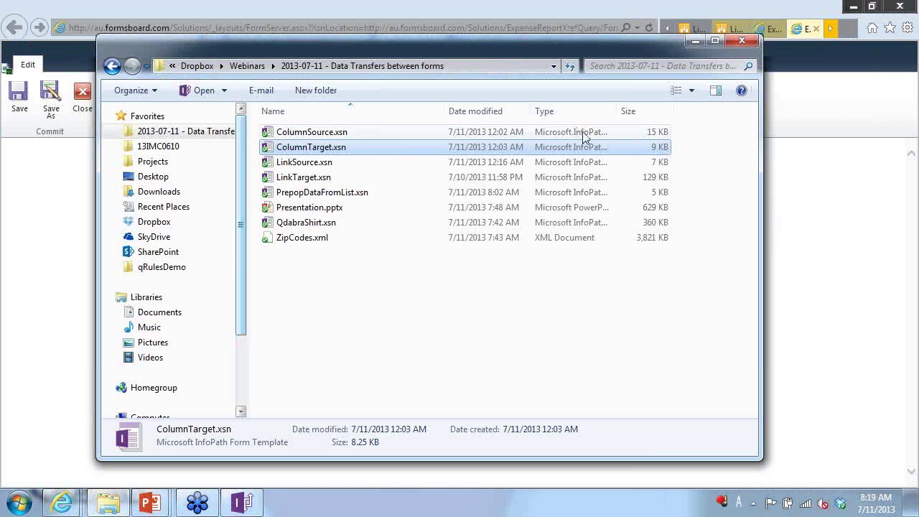
right_click(327, 147)
left_click(461, 149)
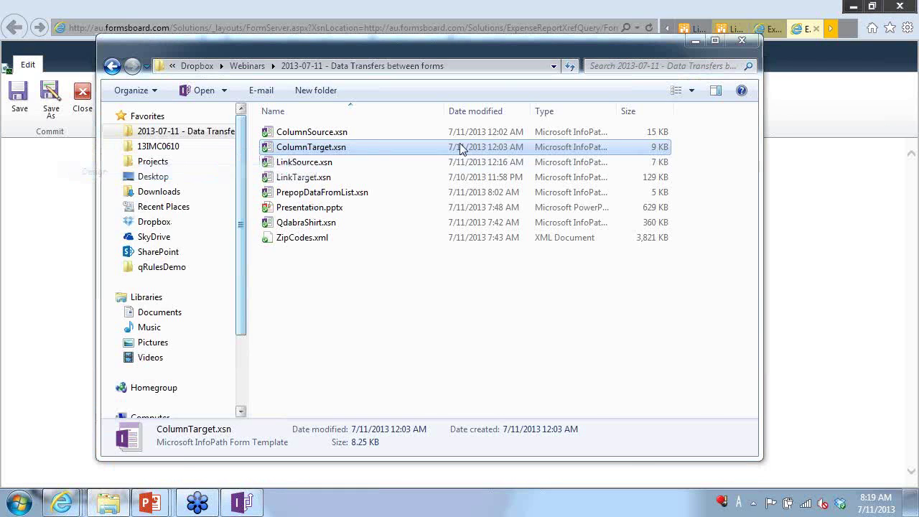
double_click(461, 147)
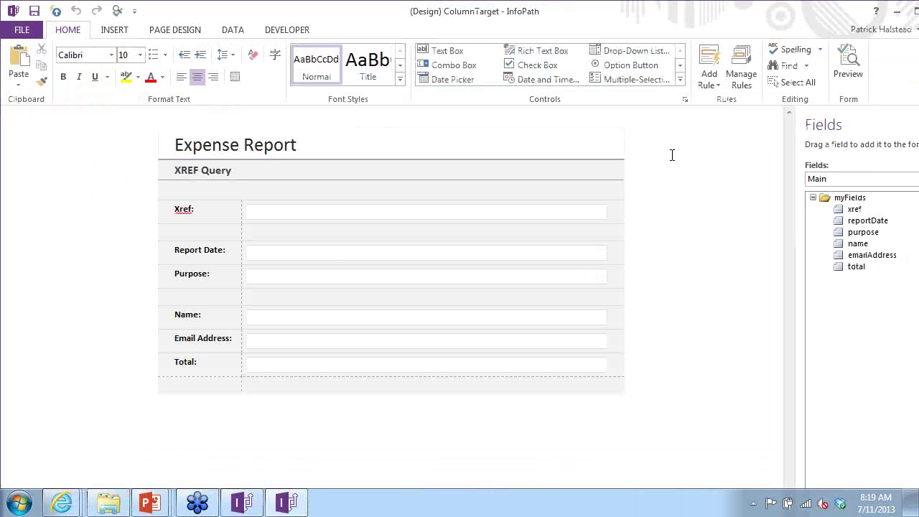
- Review the Form Load rules Copy Fields and Determine xref, then return to the XREF Query form
left_click(237, 31)
left_click(590, 68)
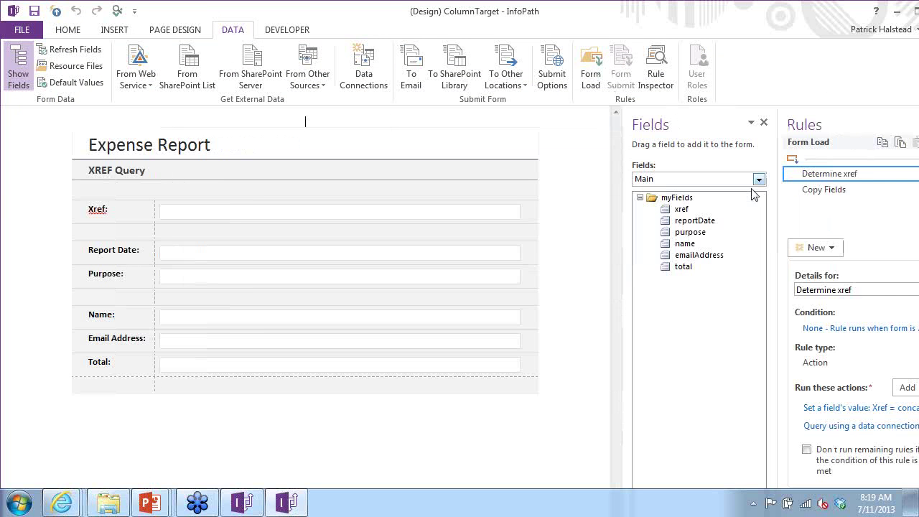
left_click_drag(743, 13, 652, 10)
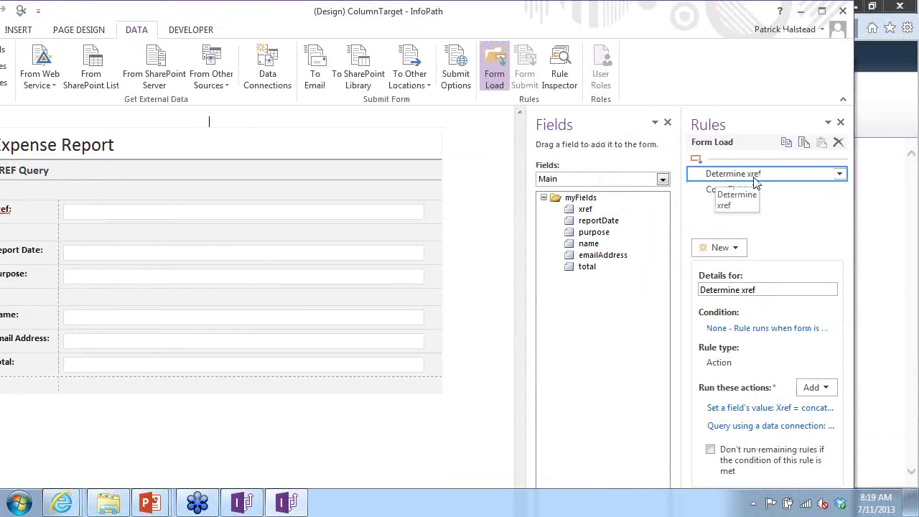
left_click(744, 191)
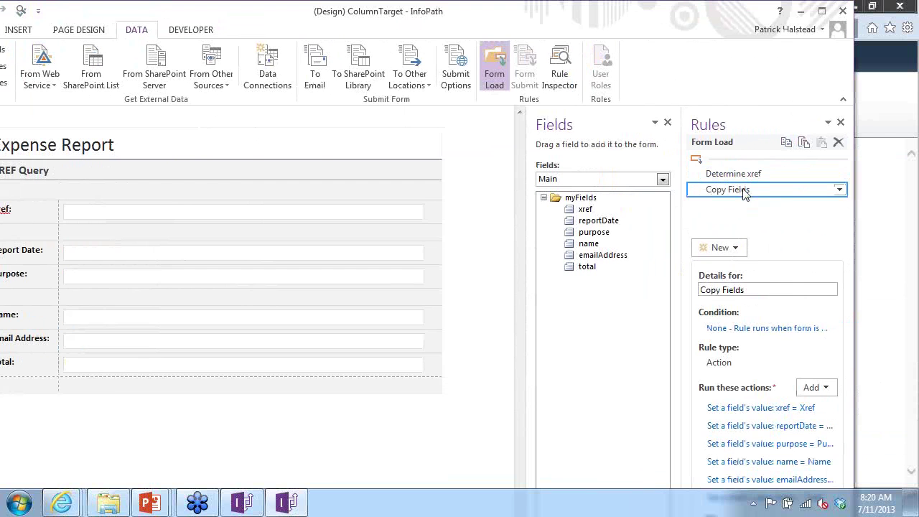
left_click(748, 177)
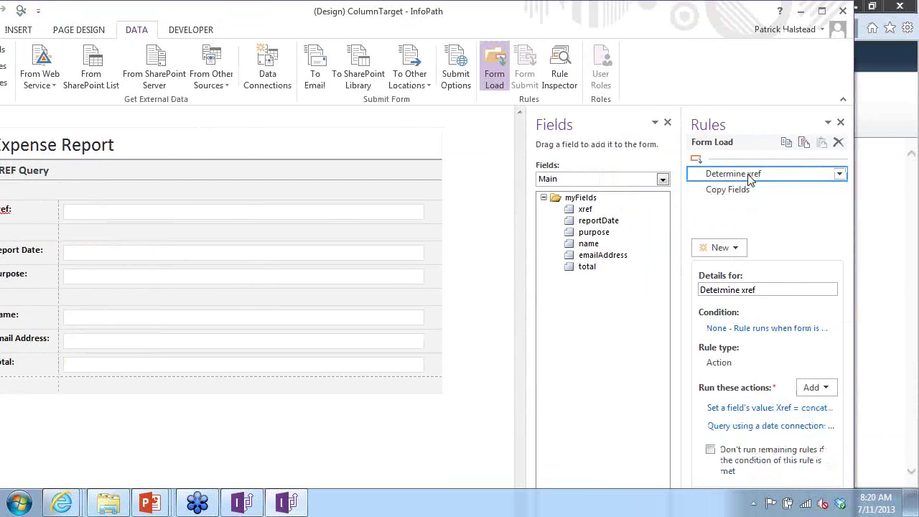
key("alt+Tab")
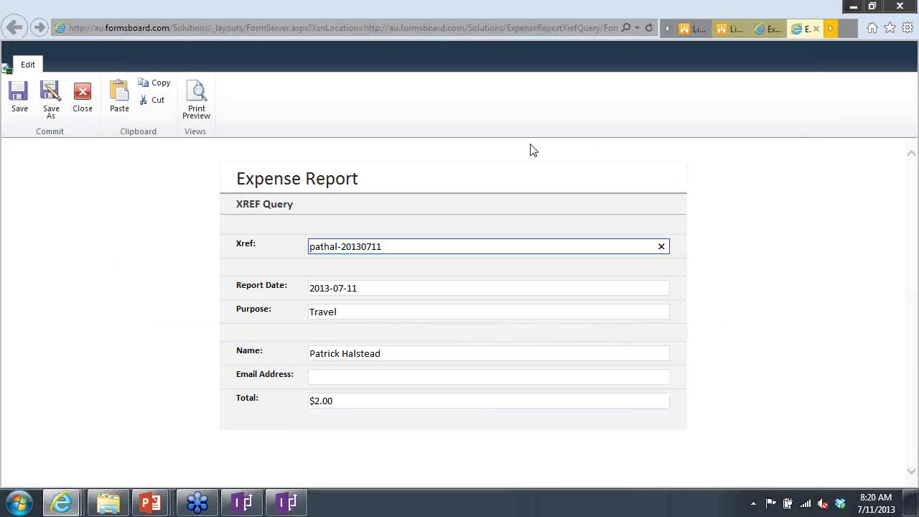
- Close the expense report without saving and scroll the library to the new 2013-07-11 Travel entry
left_click(767, 30)
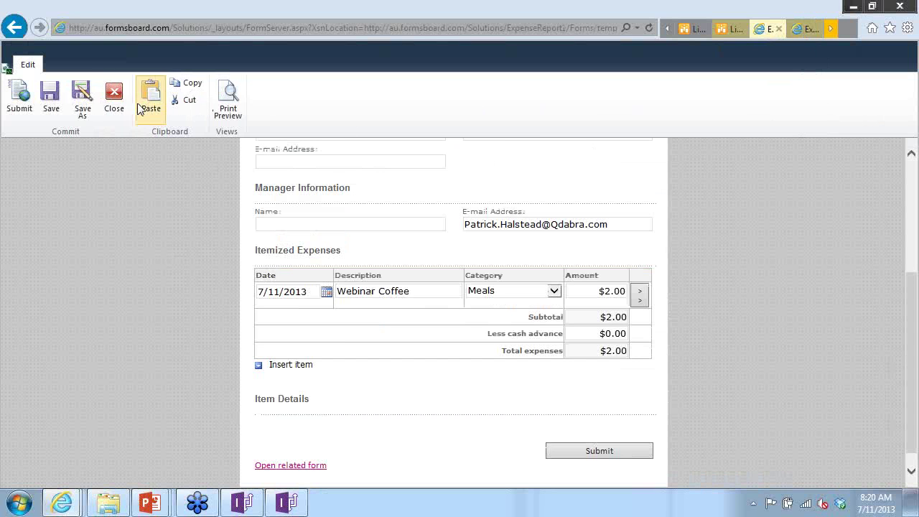
left_click(115, 97)
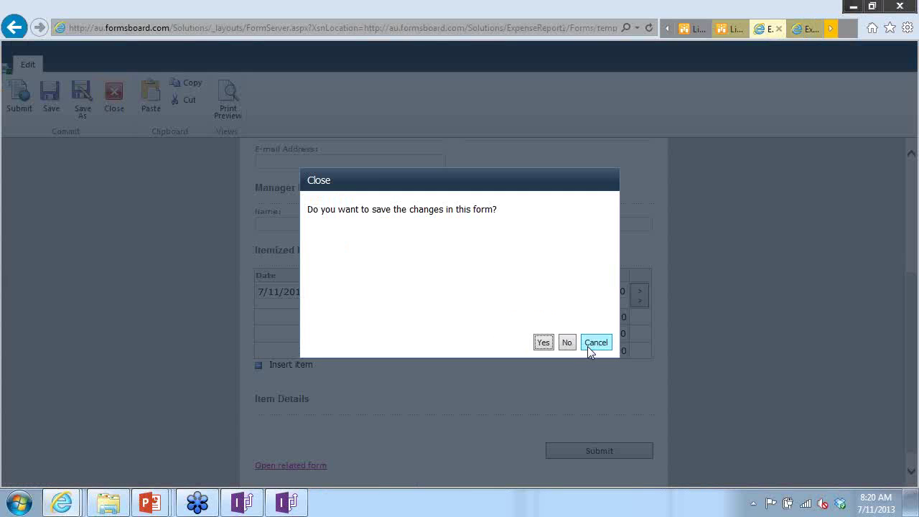
left_click(567, 343)
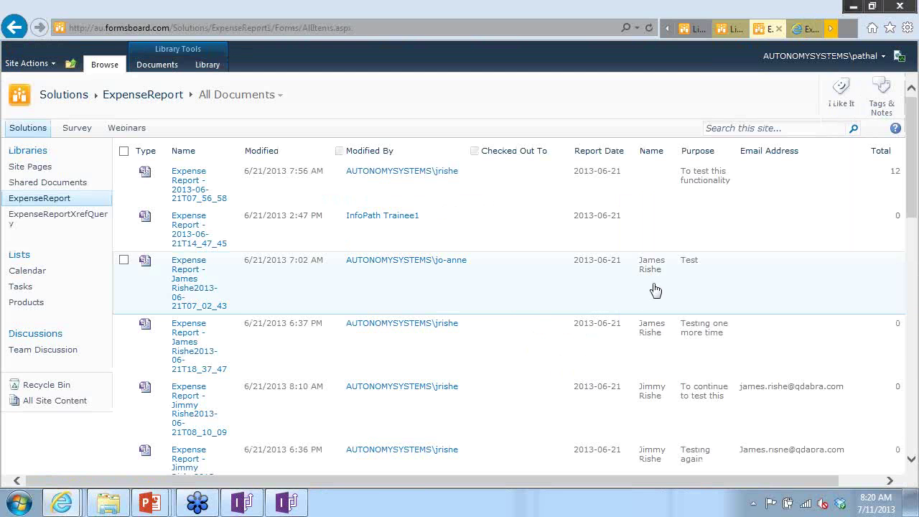
scroll(646, 289, "down", 2)
scroll(646, 289, "down", 10)
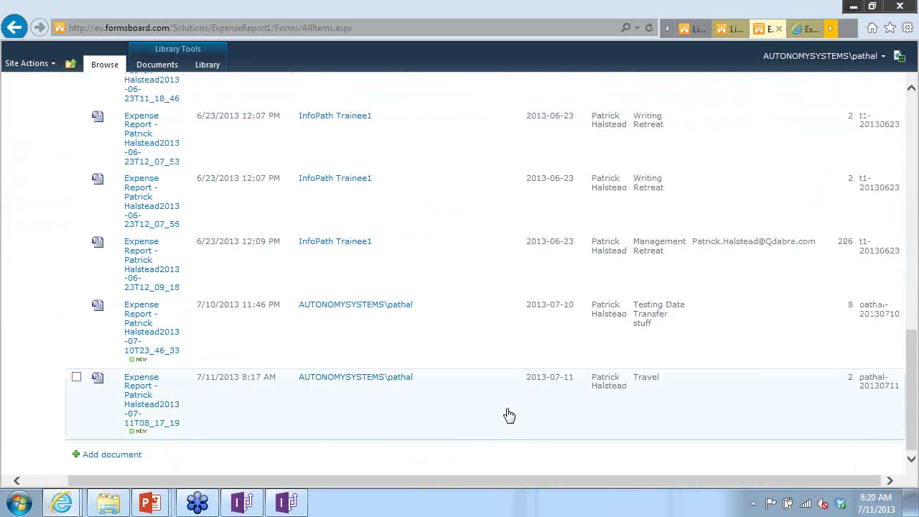
scroll(531, 355, "up", 10)
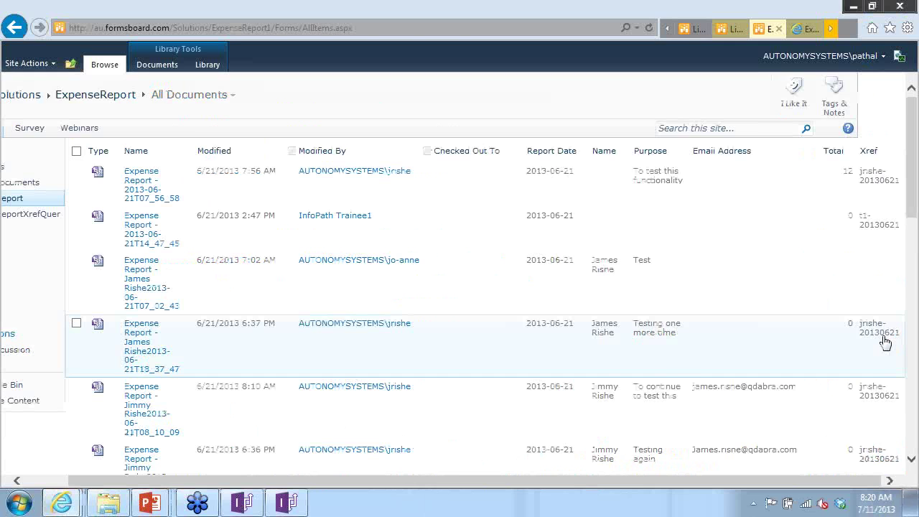
scroll(835, 268, "down", 5)
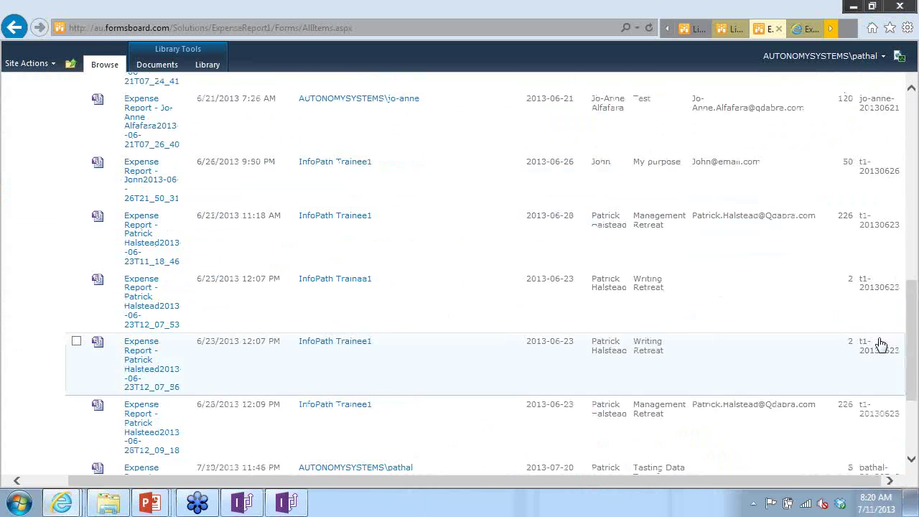
scroll(879, 351, "down", 3)
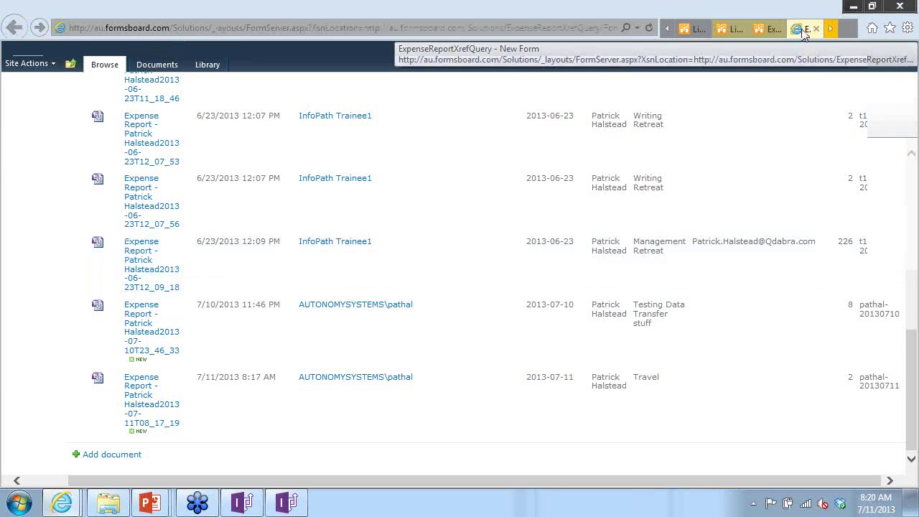
- Back in the ColumnTarget design, inspect the Determine xref rule's set-Xref and data-query actions without changing them
left_click(803, 30)
key("alt+Tab")
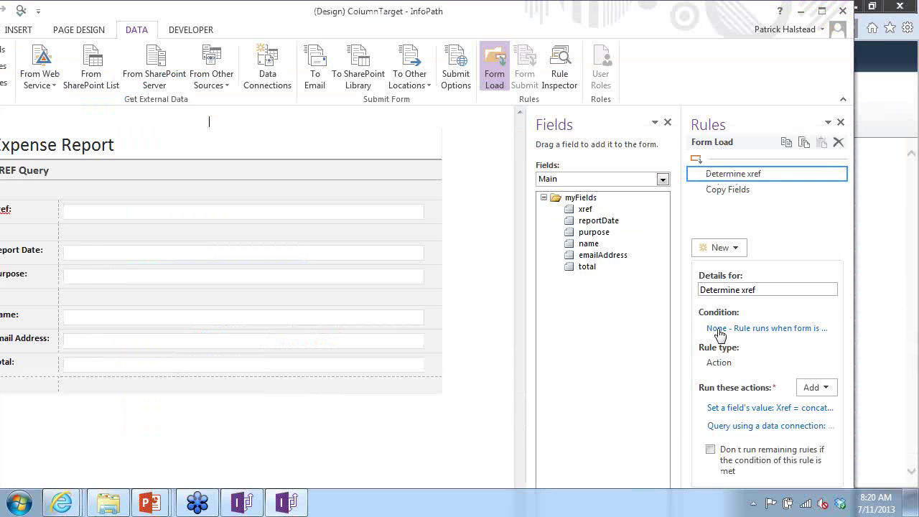
left_click(762, 412)
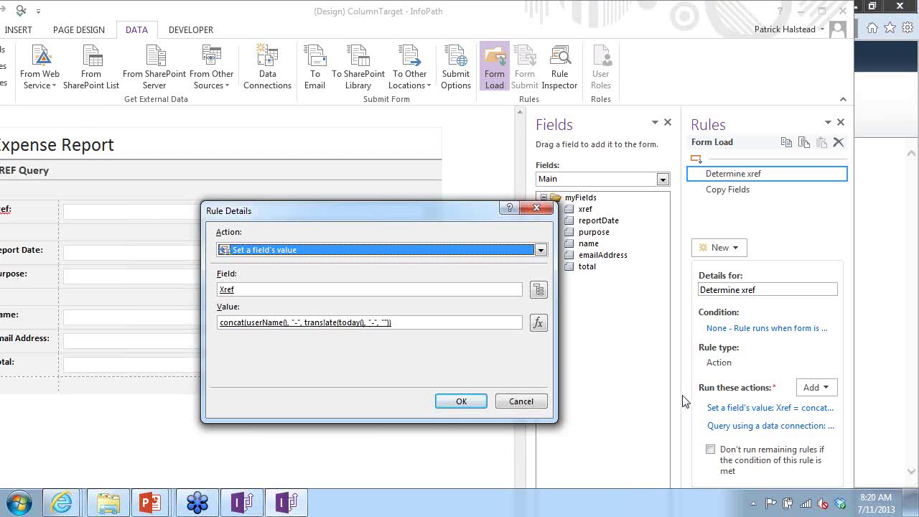
key("Return")
left_click(754, 426)
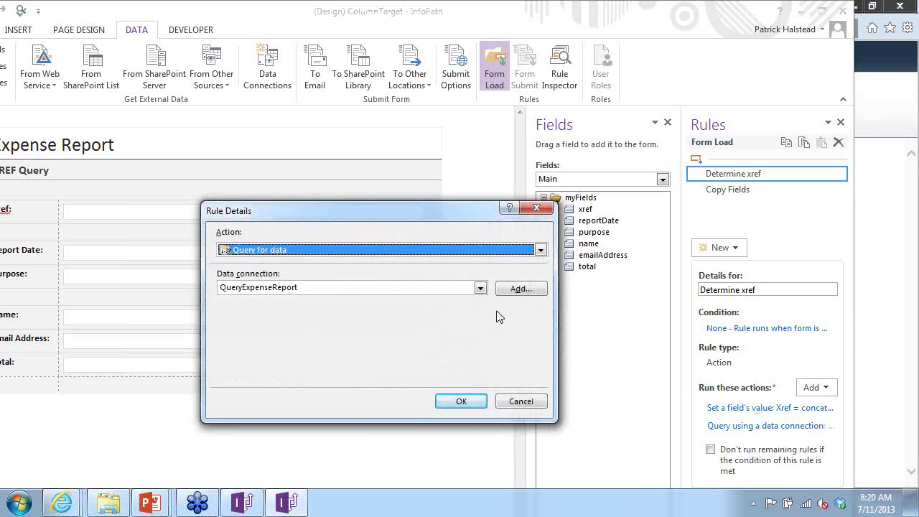
key("Return")
- View the Copy Fields rule's actions and check that the Fields list stays on Main
left_click(739, 190)
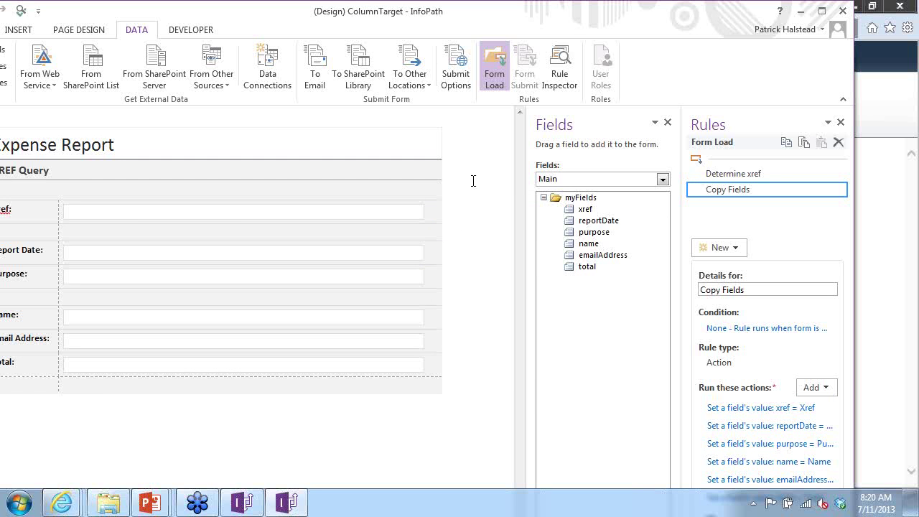
left_click_drag(525, 8, 610, 10)
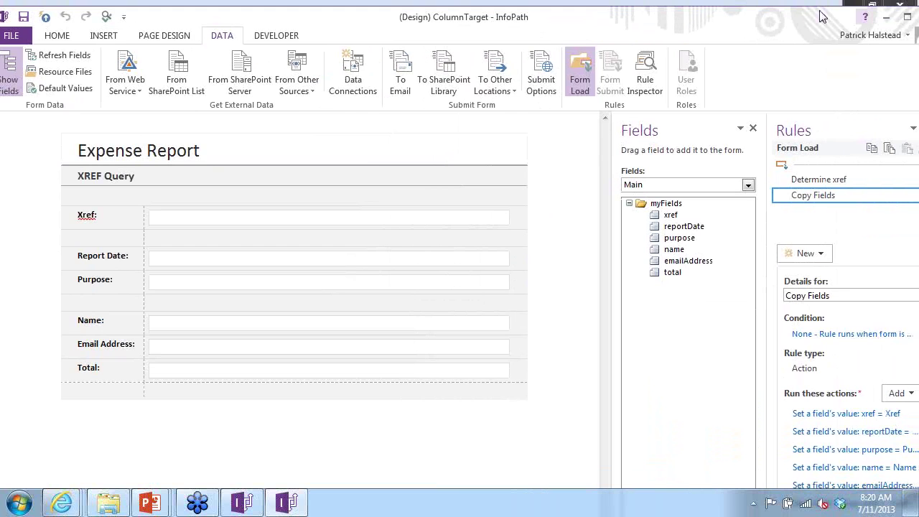
left_click_drag(823, 16, 678, 26)
left_click(553, 179)
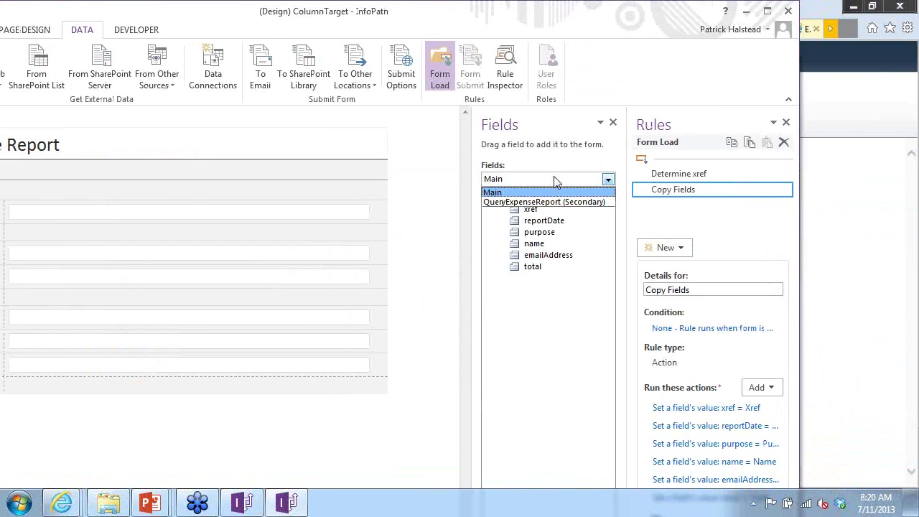
left_click(553, 177)
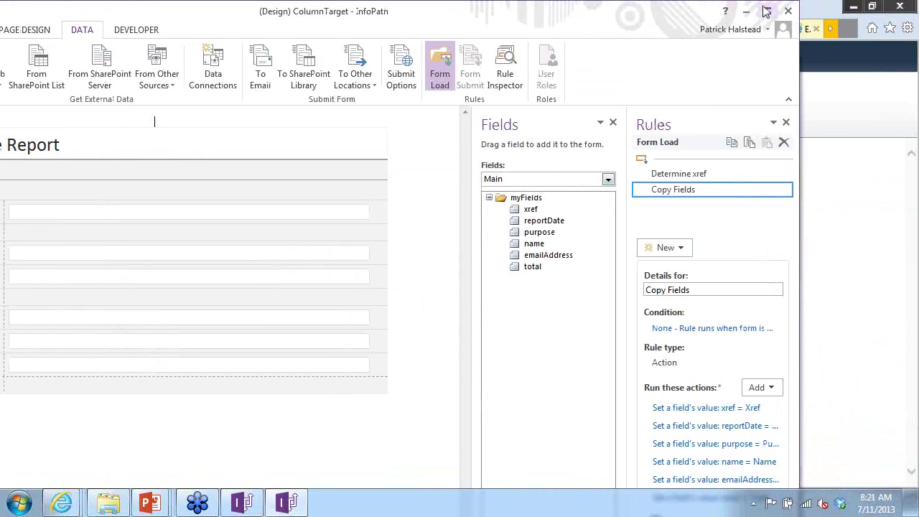
left_click_drag(651, 15, 676, 25)
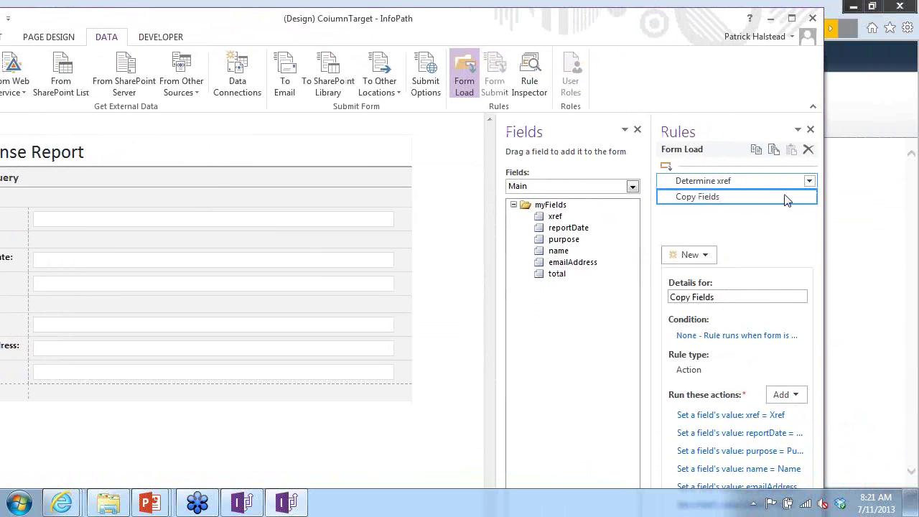
- Revisit the ExpenseReport library list in Internet Explorer, then return to the Three Techniques slide
left_click(841, 213)
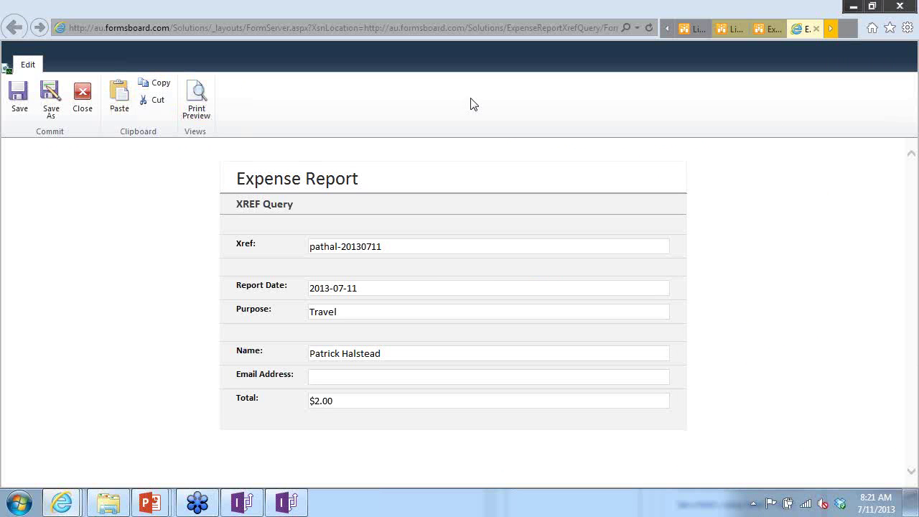
left_click(776, 38)
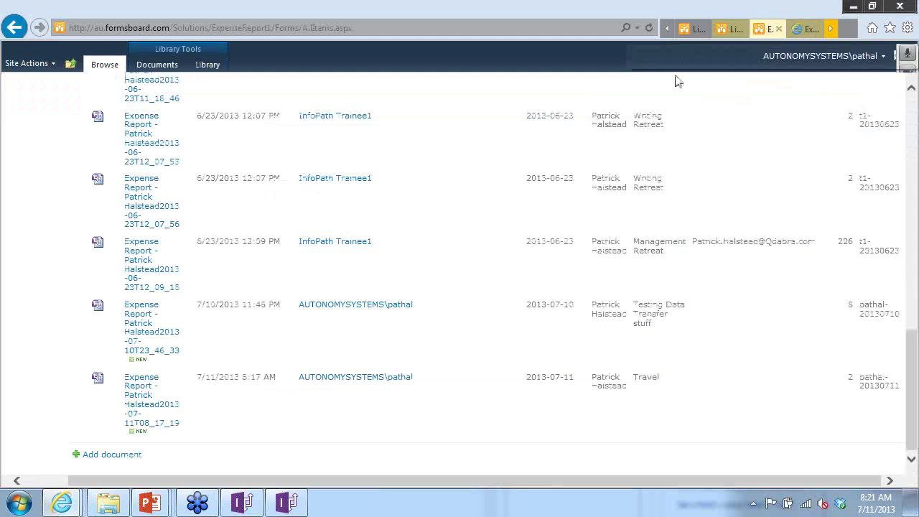
scroll(648, 172, "up", 12)
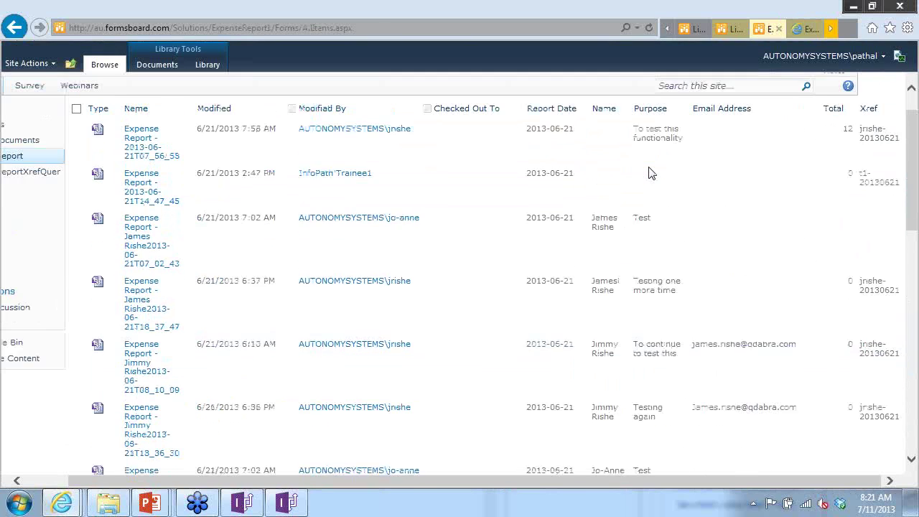
key("alt+Tab")
key("alt+Tab")
key("alt+Tab")
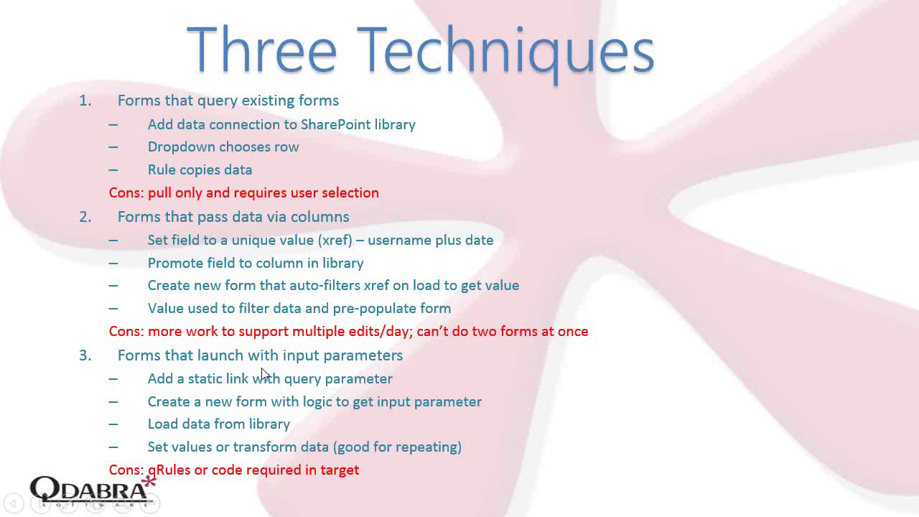
- Open the LinkSource.xsn template from the templates folder in InfoPath design mode
key("alt+Tab")
key("alt+Tab")
key("alt+Tab")
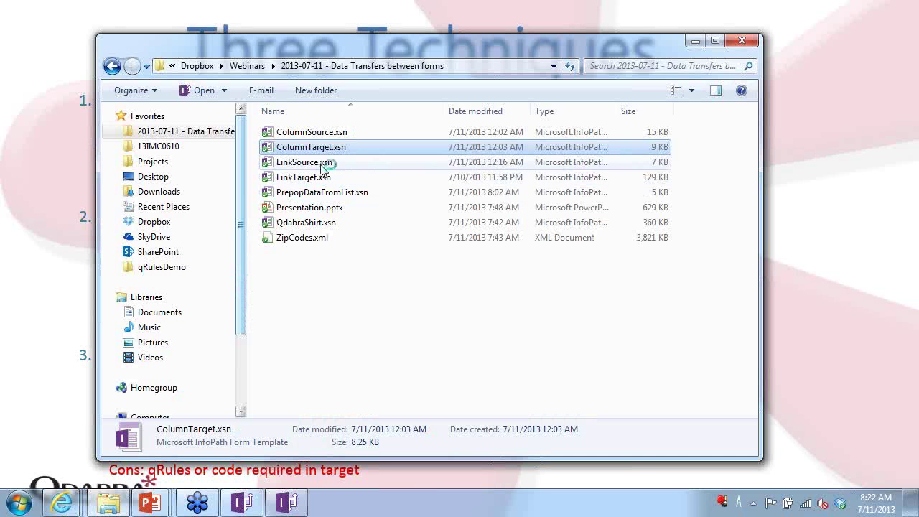
left_click(322, 164)
right_click(317, 168)
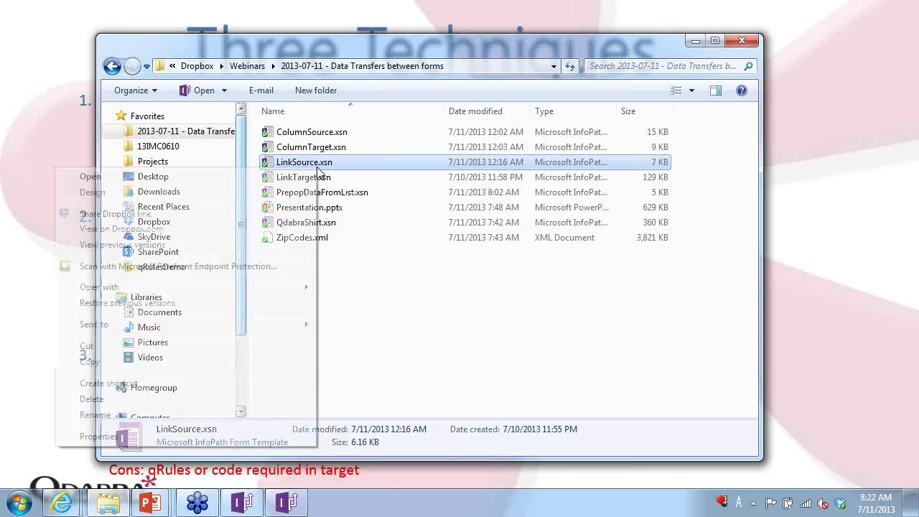
left_click(289, 190)
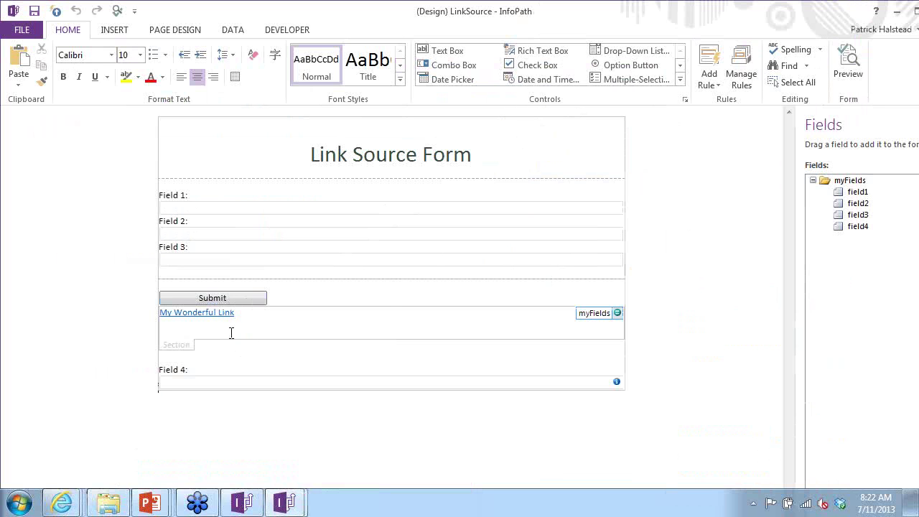
left_click(212, 315)
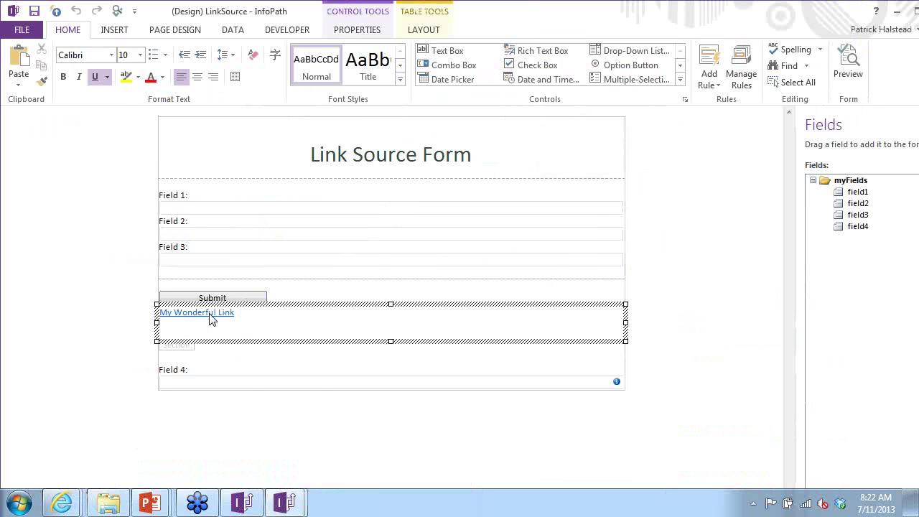
right_click(211, 316)
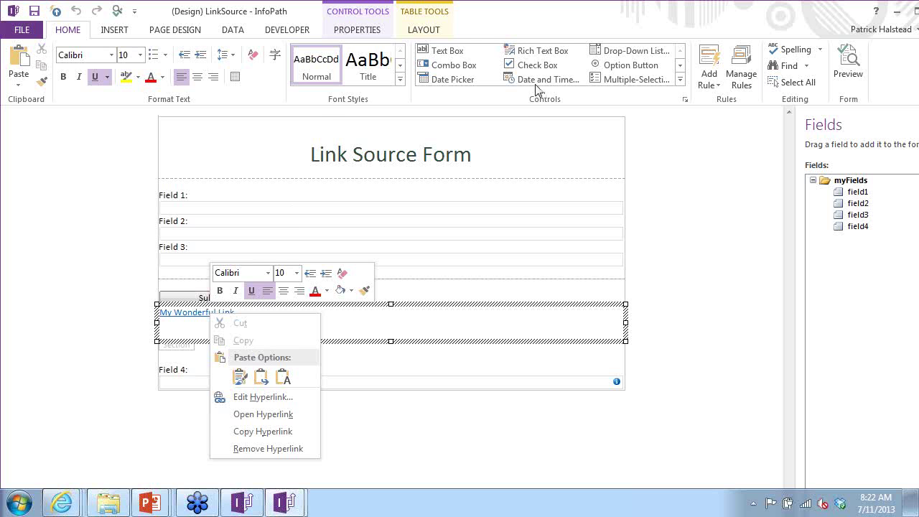
left_click(264, 396)
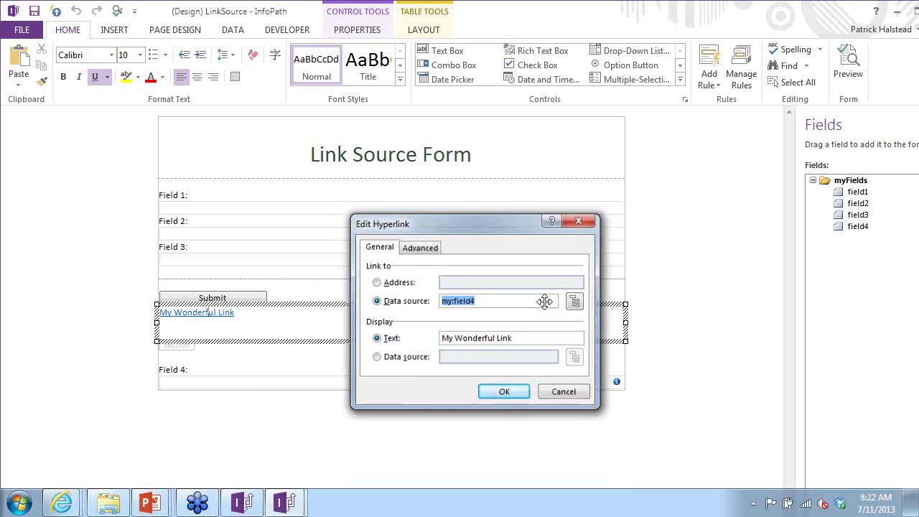
key("Return")
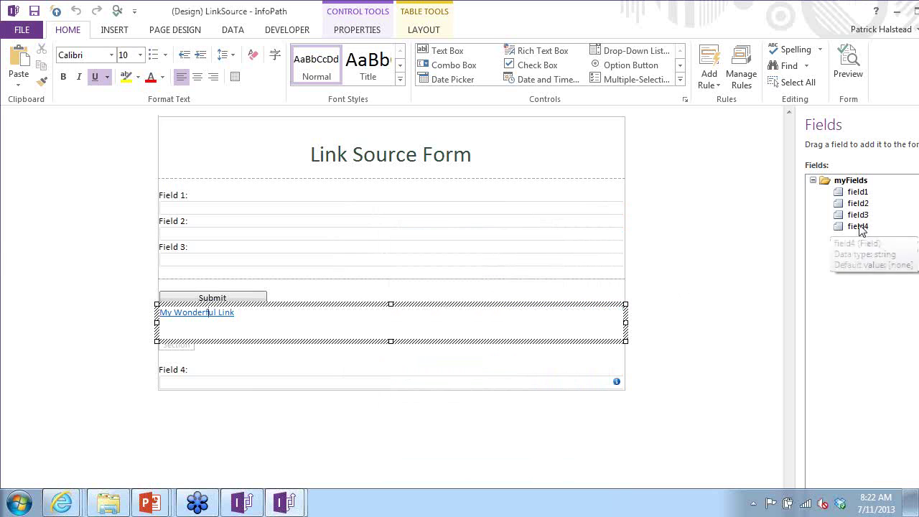
double_click(858, 225)
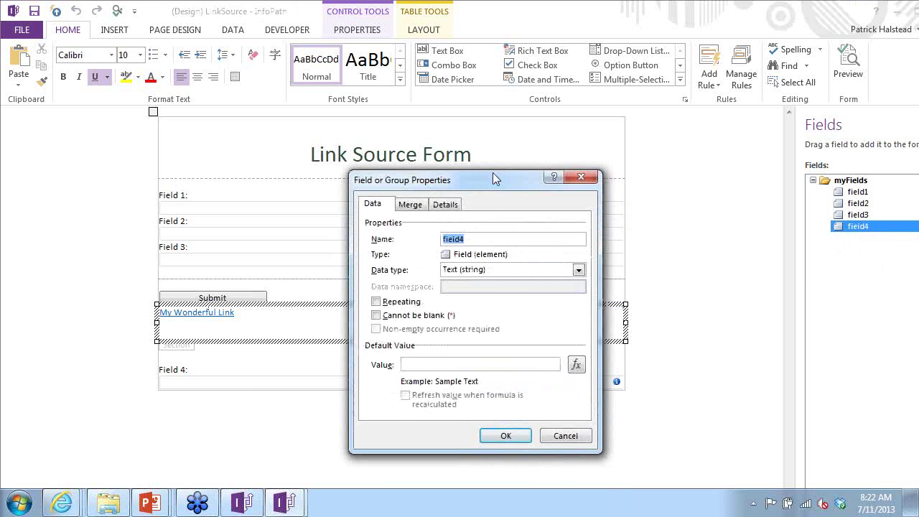
left_click_drag(494, 178, 406, 113)
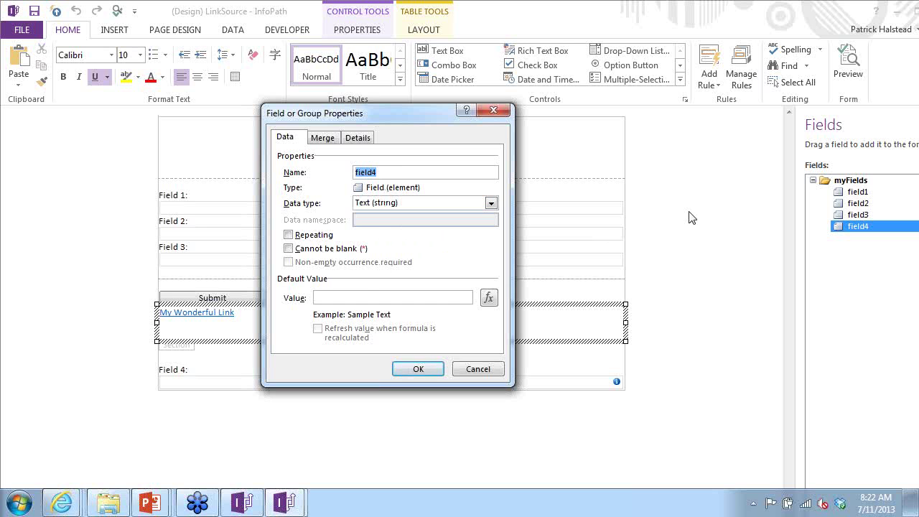
left_click(417, 368)
left_click(215, 298)
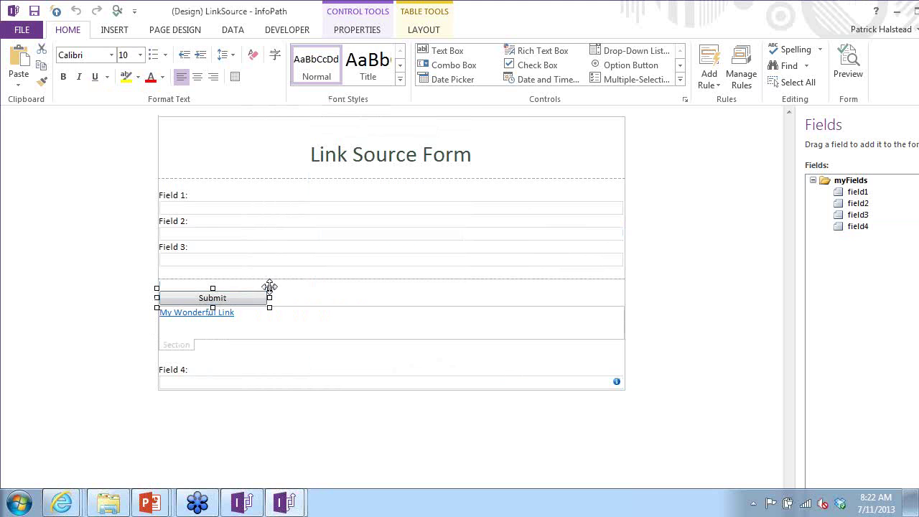
- Inspect the Submit button rule's field4 action and read its concat formula building the LinkTarget URL
left_click(739, 71)
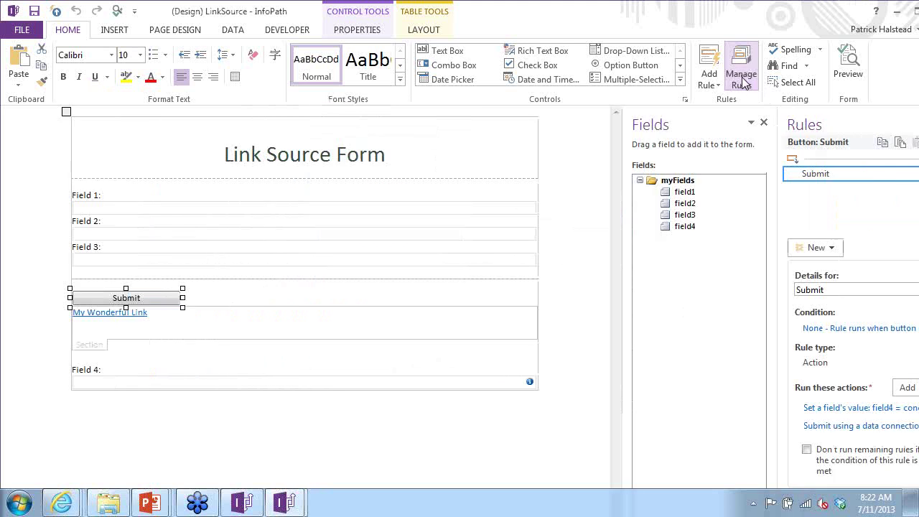
left_click(840, 407)
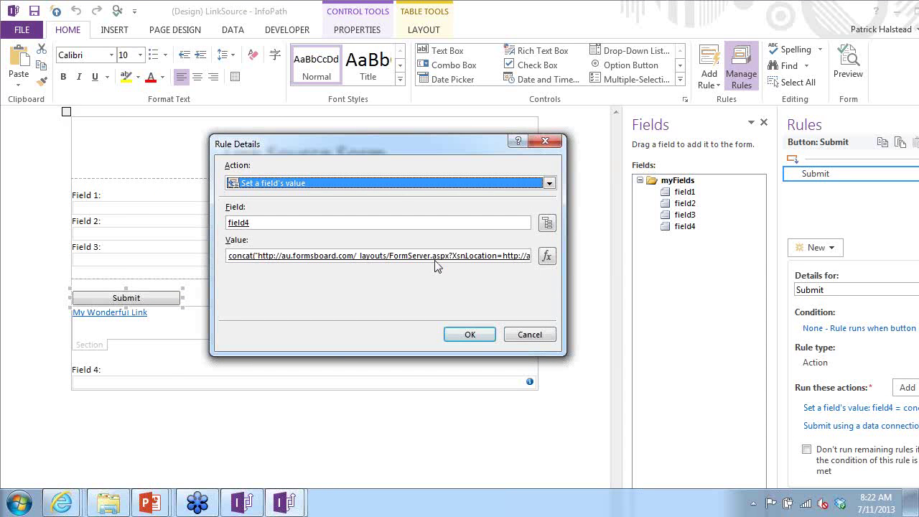
left_click(548, 256)
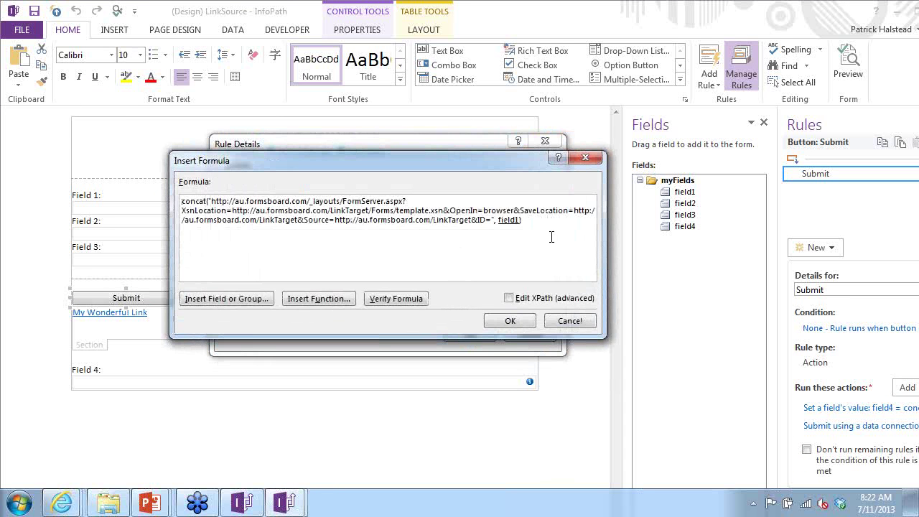
left_click_drag(548, 228, 180, 191)
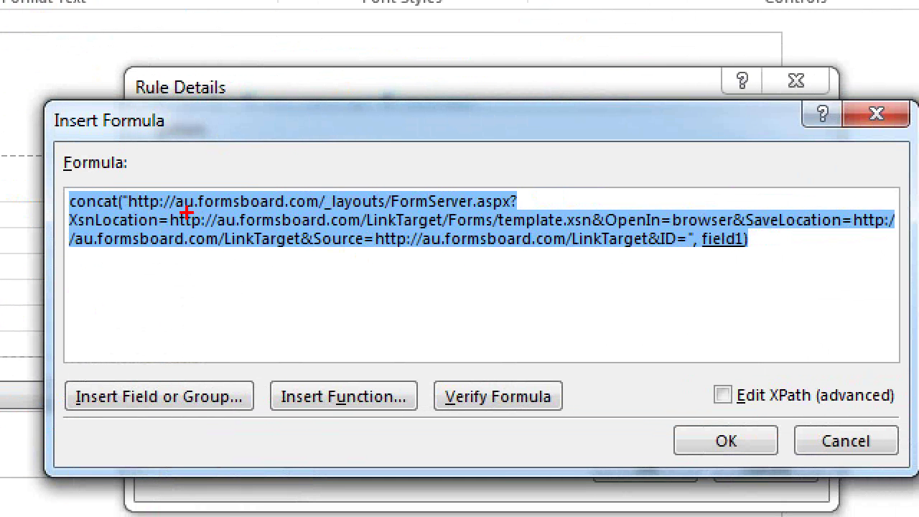
left_click_drag(181, 216, 493, 219)
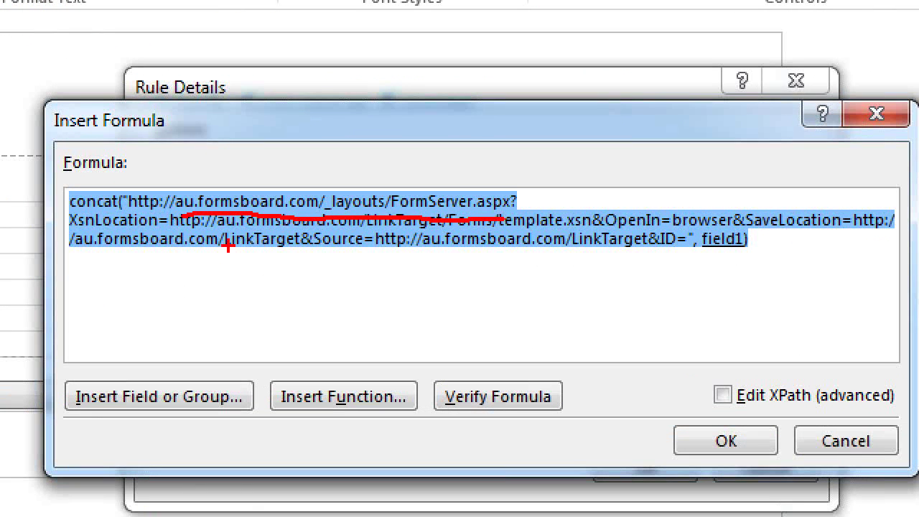
mouse_move(72, 231)
left_mouse_down()
mouse_move(293, 237)
mouse_move(715, 222)
mouse_move(837, 233)
left_mouse_up()
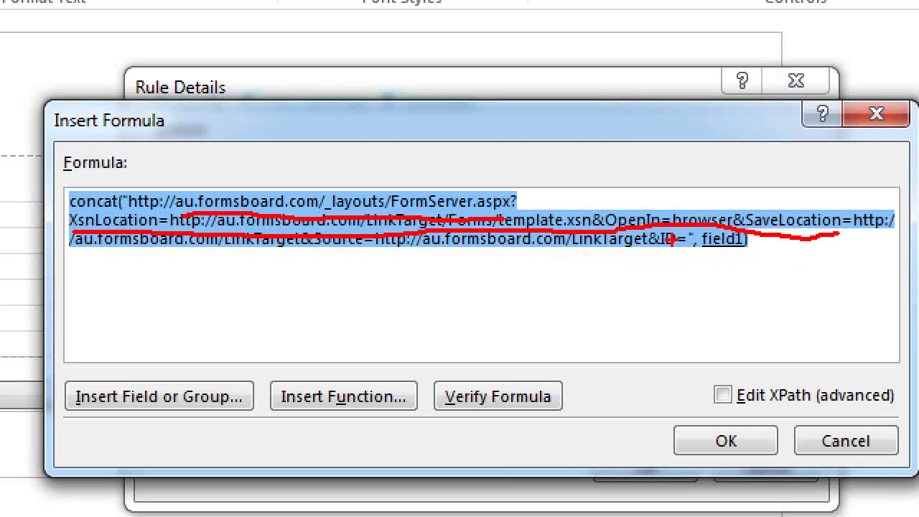
left_click(164, 261)
left_click_drag(652, 260, 655, 236)
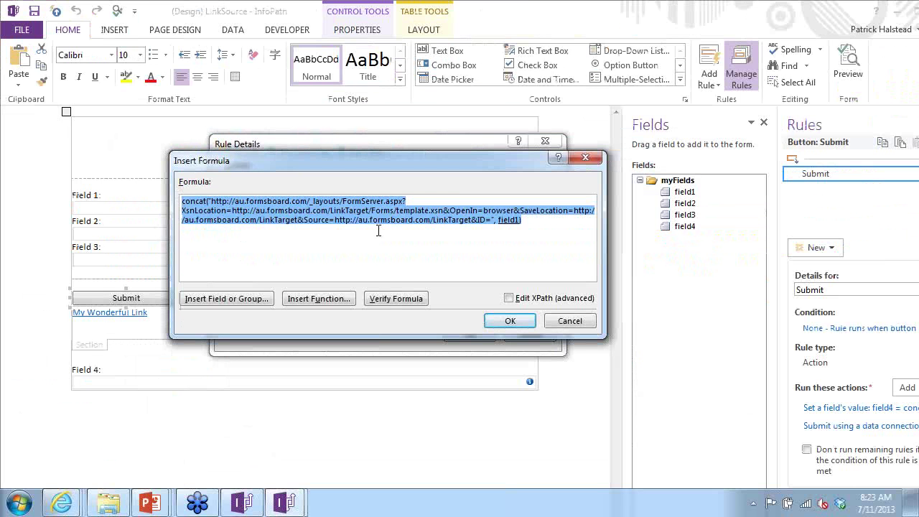
- Close the formula and rule details unchanged and bring the SharePoint browser forward
key("Escape")
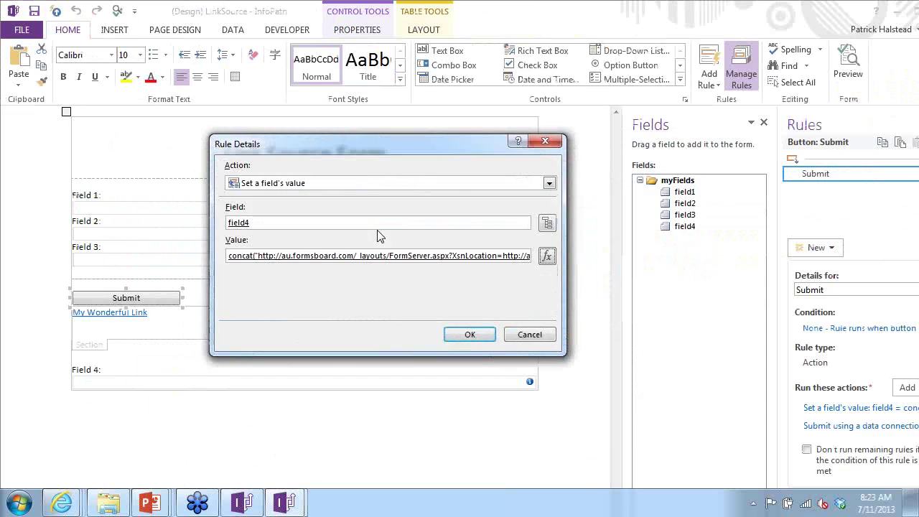
key("Escape")
key("alt+Tab")
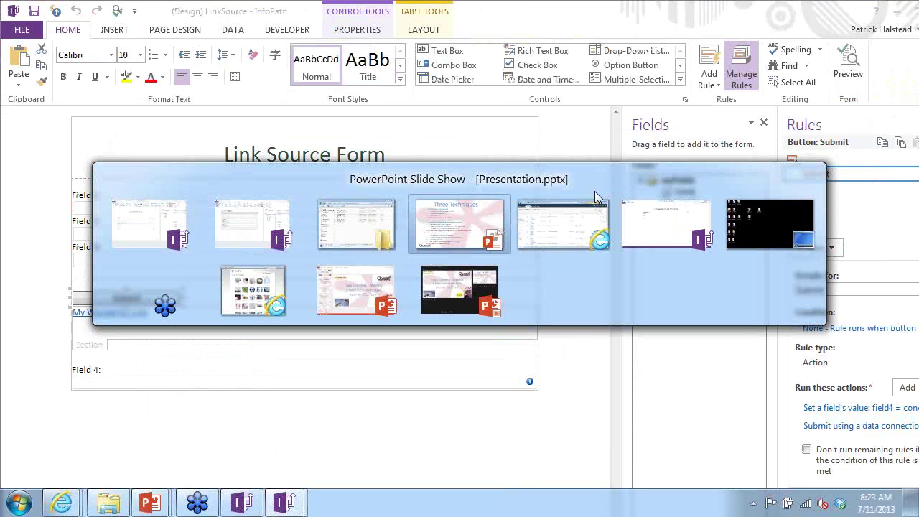
left_click(584, 201)
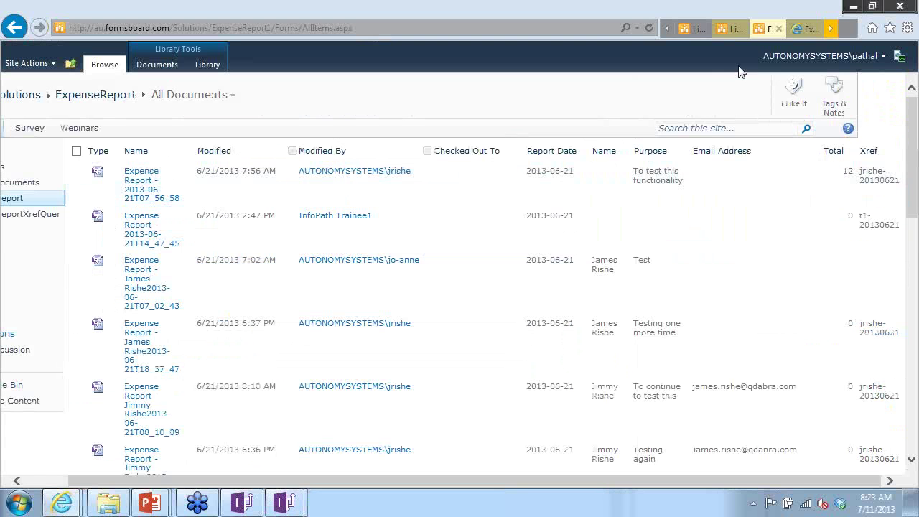
- Start a new Link Source Form in the LinkSource library with Field 1 'Good Morning America'
left_click(726, 30)
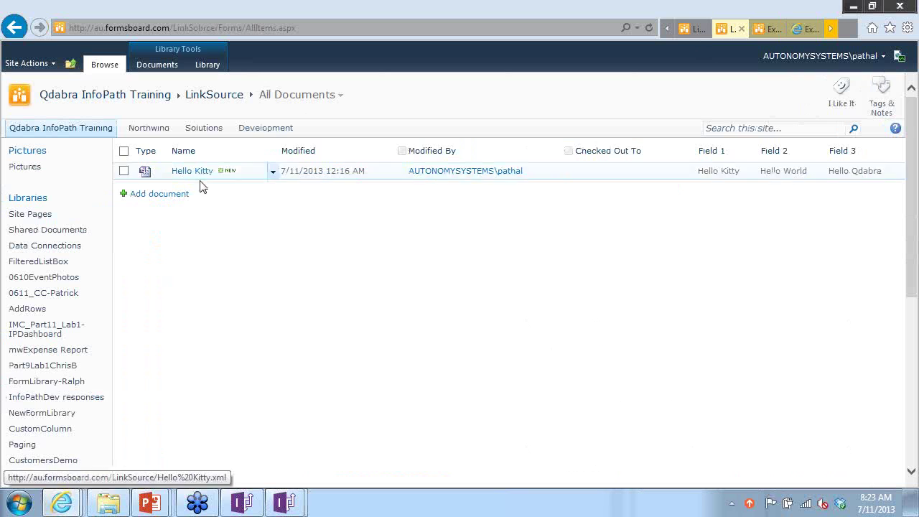
left_click(171, 195)
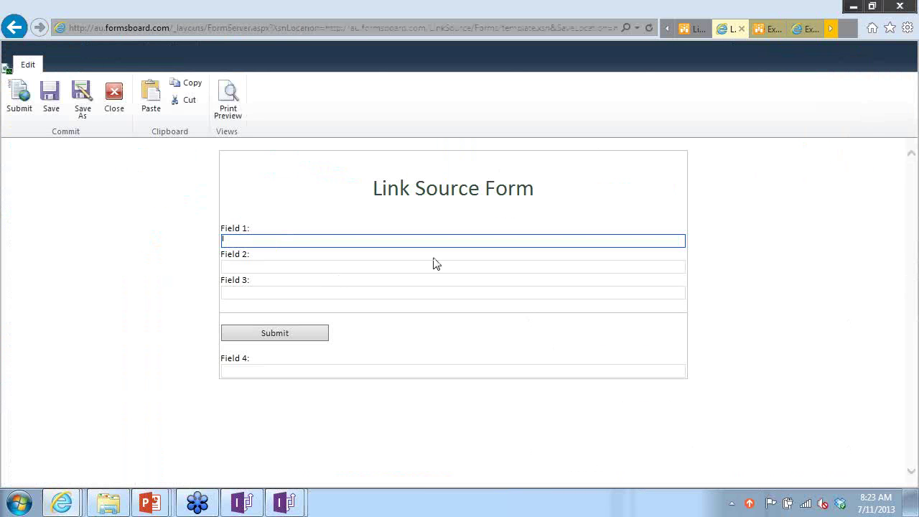
type("Good Morning America")
key("Tab")
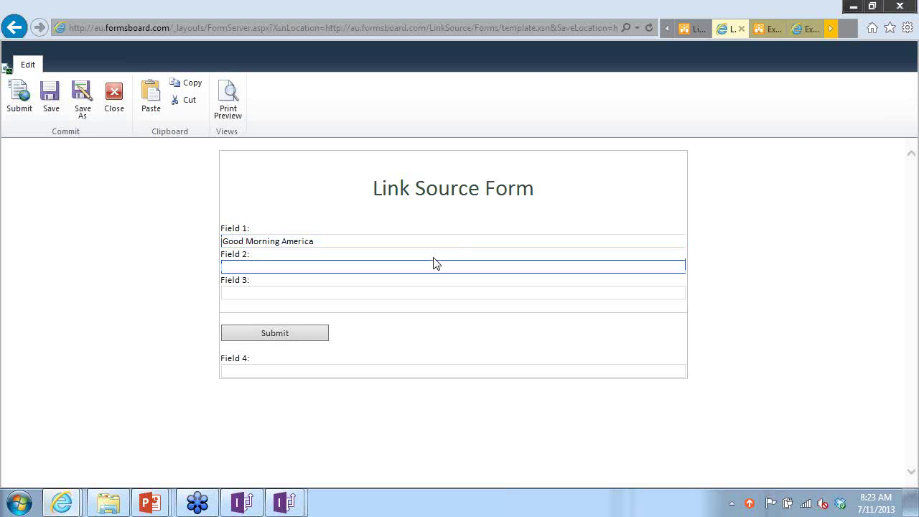
- Fill Field 2 with 'Good Afternoon Europe' and Field 3 with 'Good Evening Japan', then submit
type("GH")
type("od Afternoon")
type(" New Zealand")
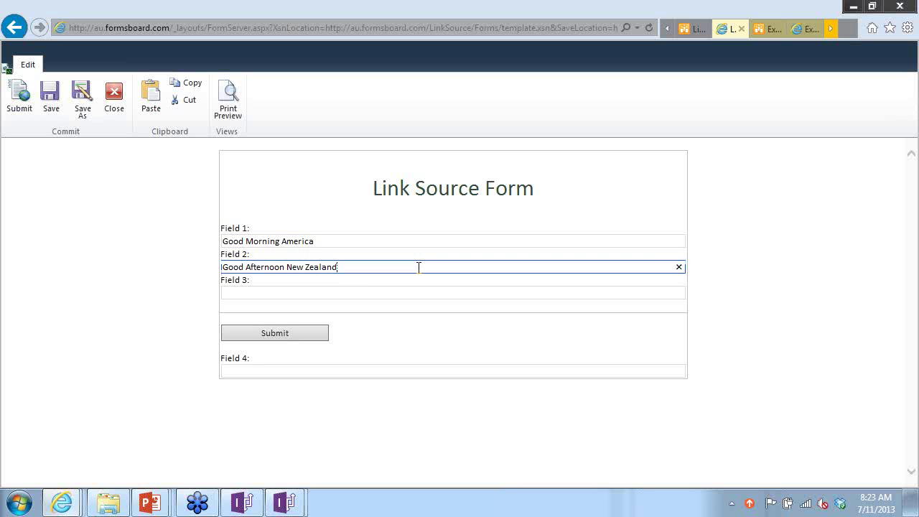
key("ctrl+shift+Left")
key("ctrl+shift+Left")
type("E")
key("Tab")
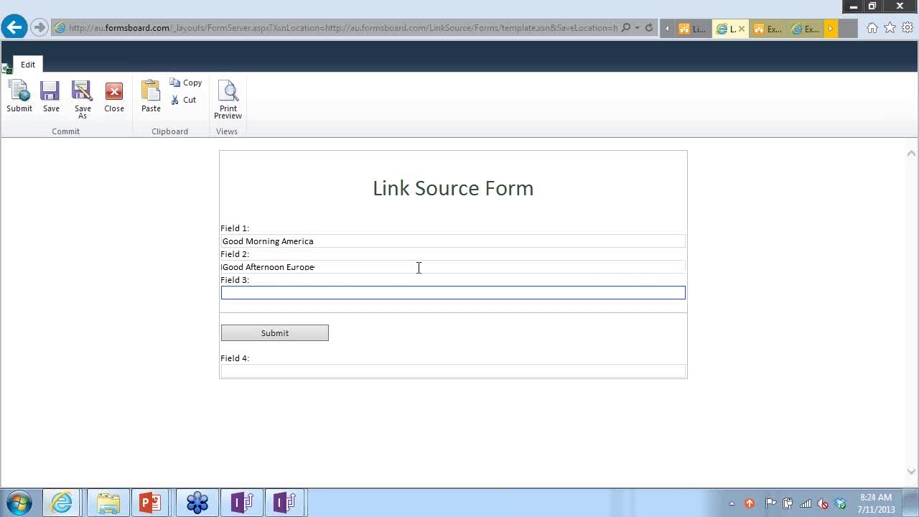
type("Gp")
type("od Evening Japan")
left_click(308, 333)
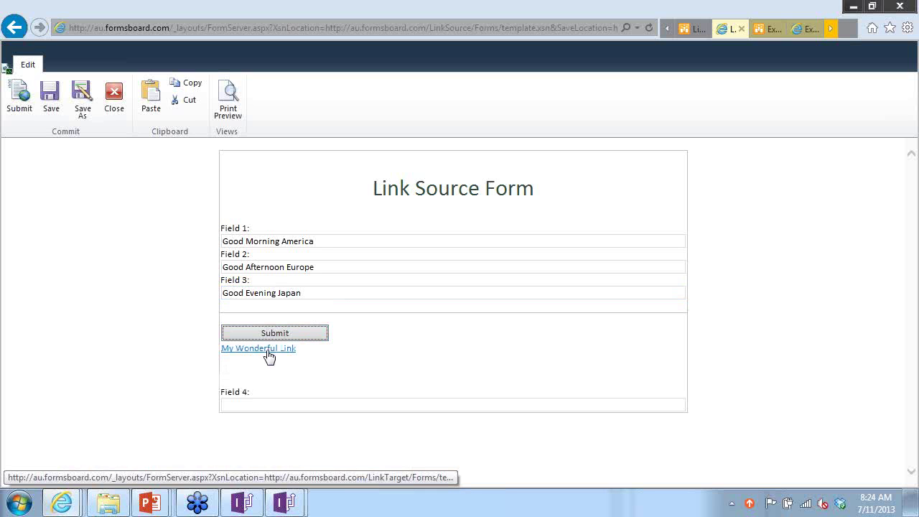
- Follow My Wonderful Link, confirm the Target Form's Result reads Good Morning America, and return to InfoPath
left_click(266, 348)
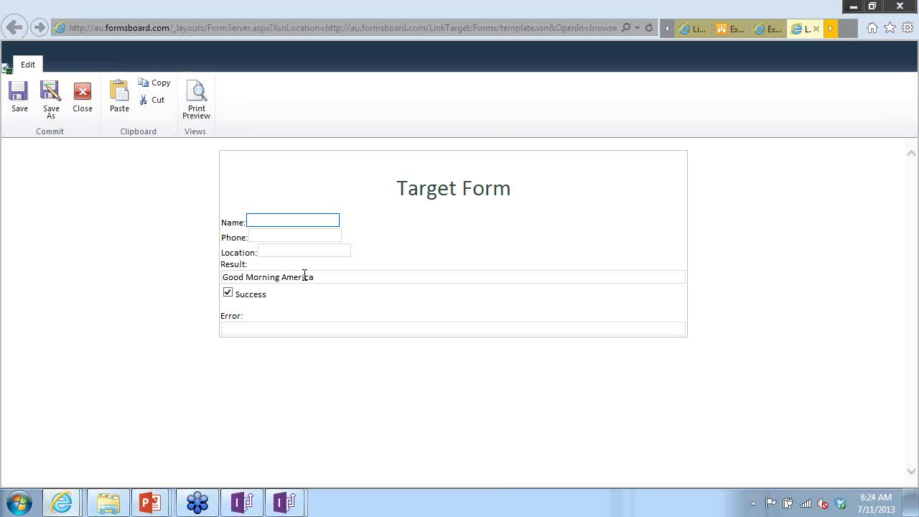
left_click_drag(318, 279, 221, 280)
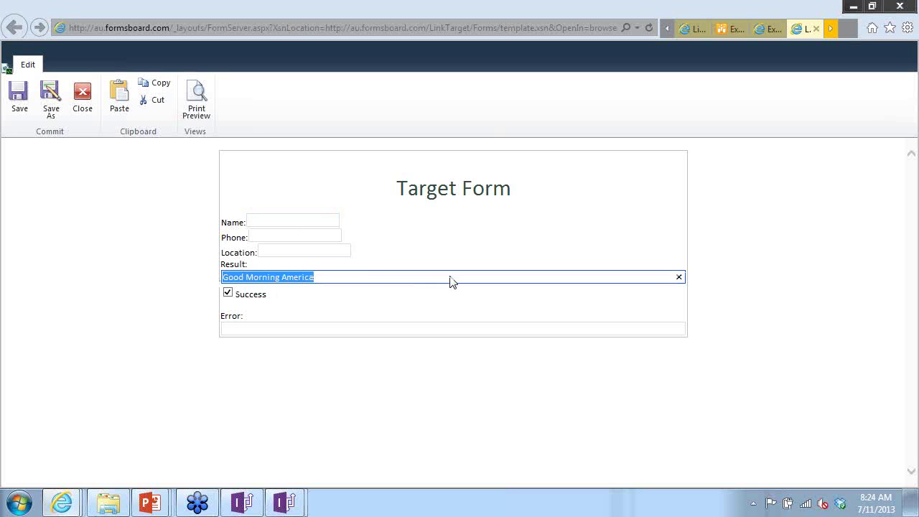
key("alt+Tab")
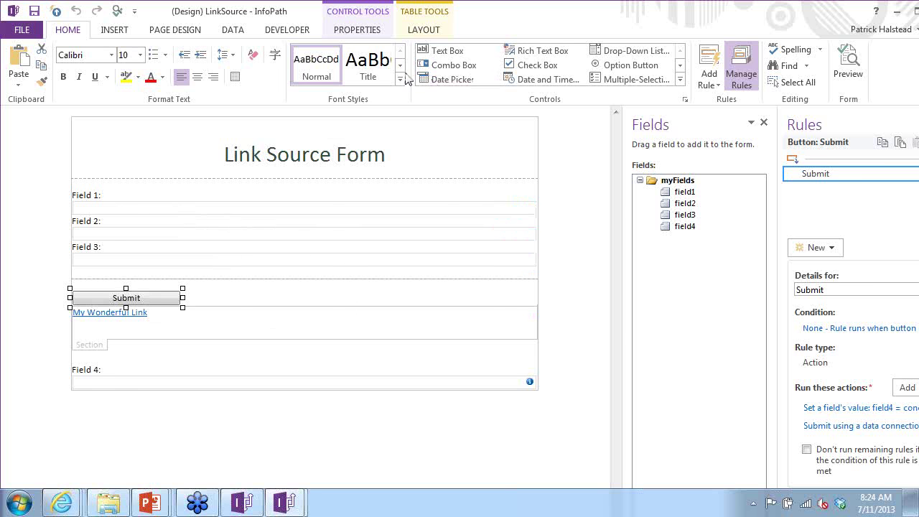
- Open the LinkTarget.xsn template in InfoPath design mode
key("alt+Tab")
key("alt+Tab")
key("alt+Tab")
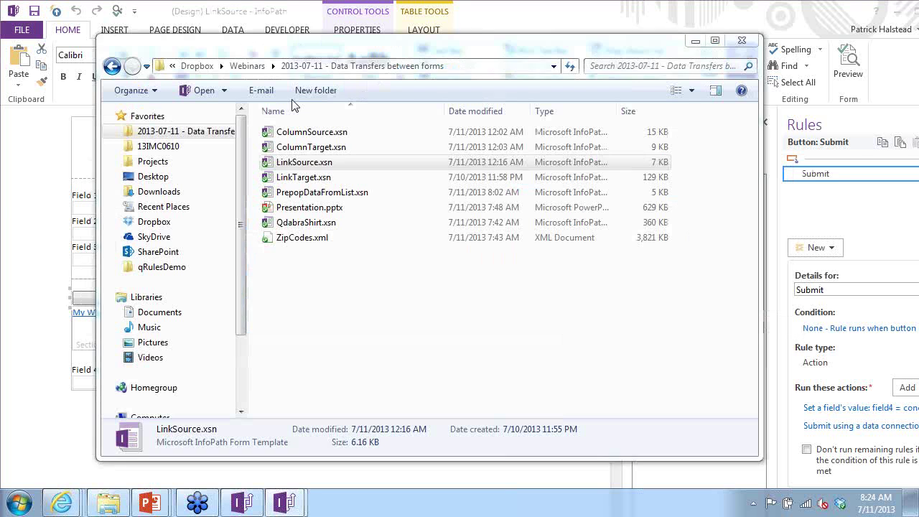
right_click(307, 178)
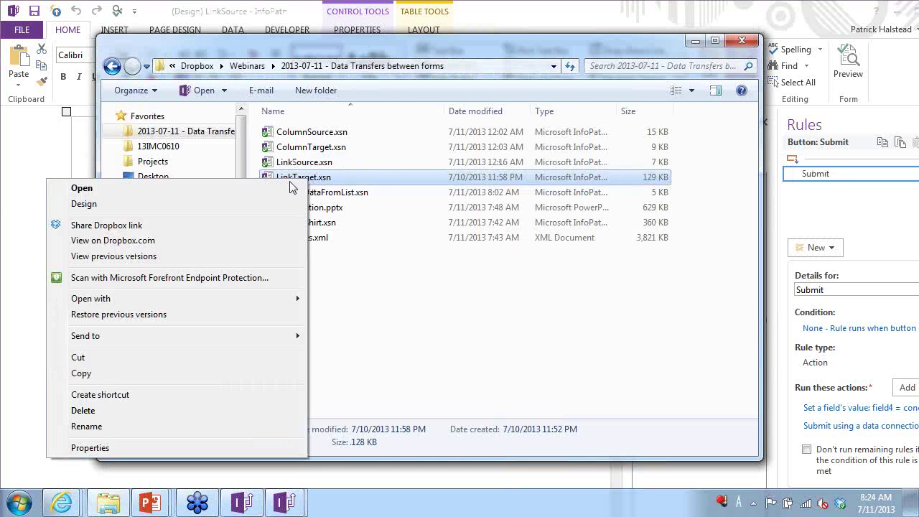
left_click(239, 204)
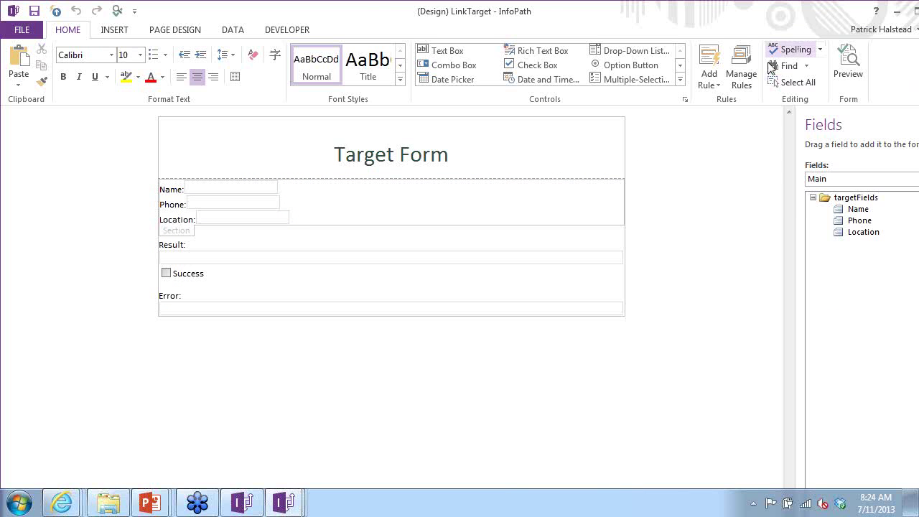
- List the QdabraRules (Secondary) fields and show the finishedLoading field's rules
left_click(853, 183)
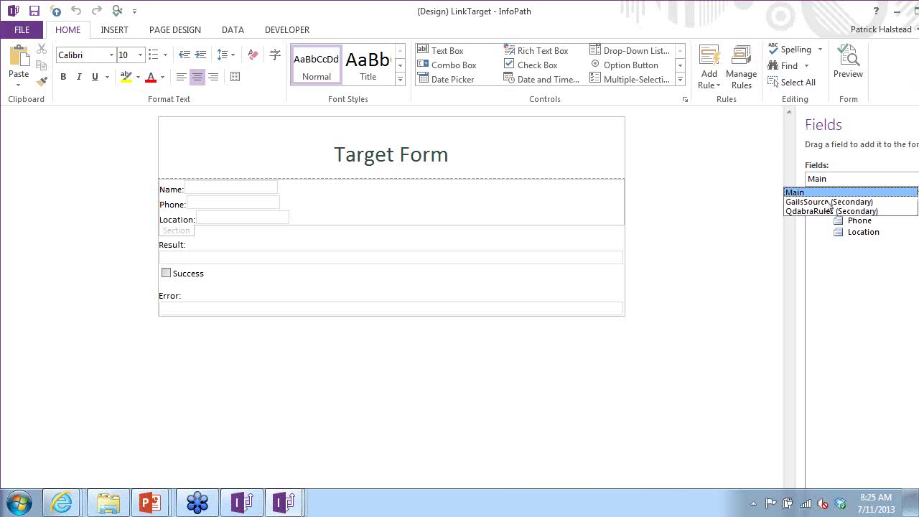
left_click(829, 212)
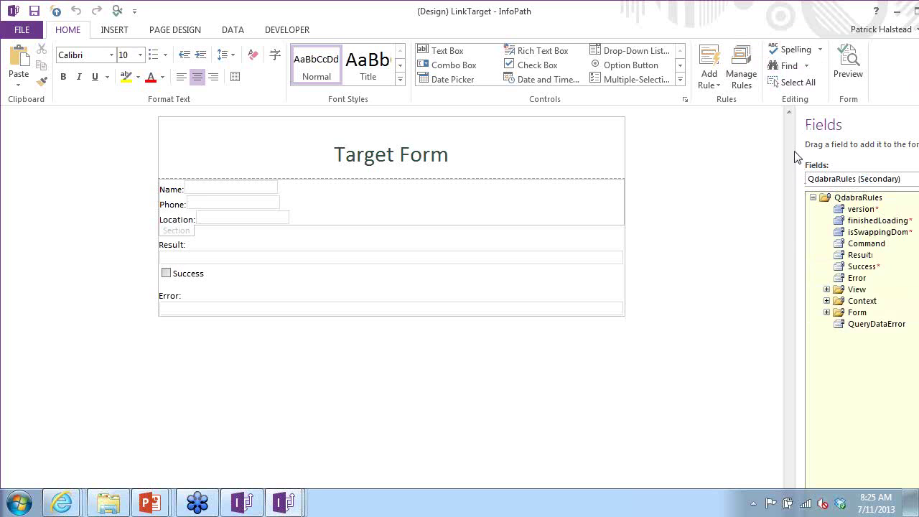
left_click_drag(794, 157, 708, 153)
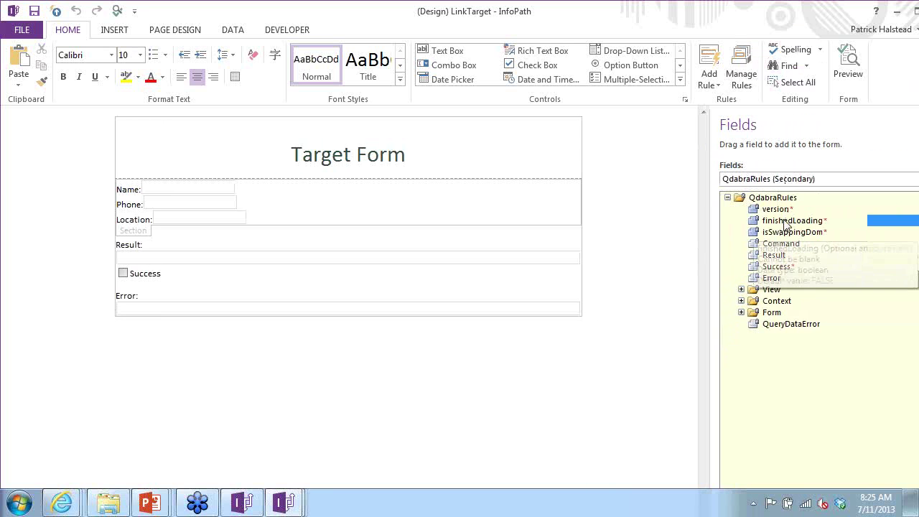
left_click(740, 74)
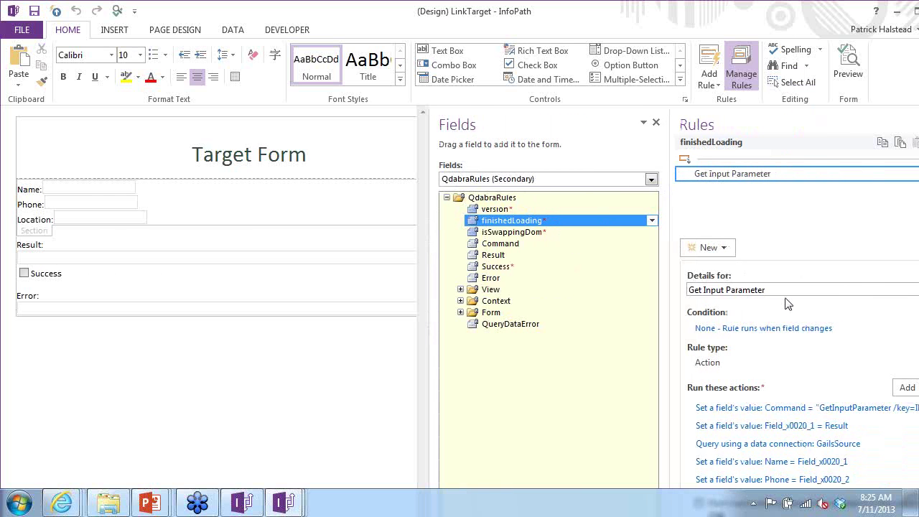
- Inspect the Command-setting action and its /key=ID value without changing it
left_click(766, 407)
left_click_drag(433, 322, 387, 321)
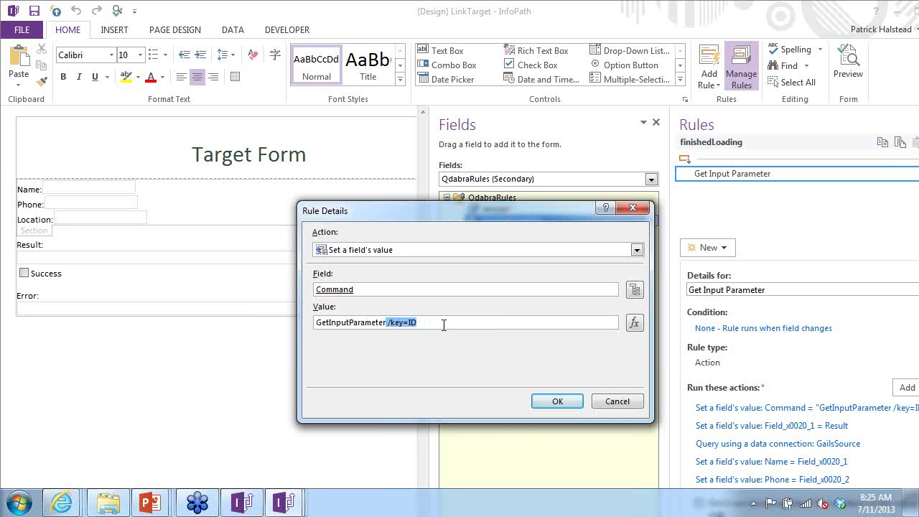
key("Return")
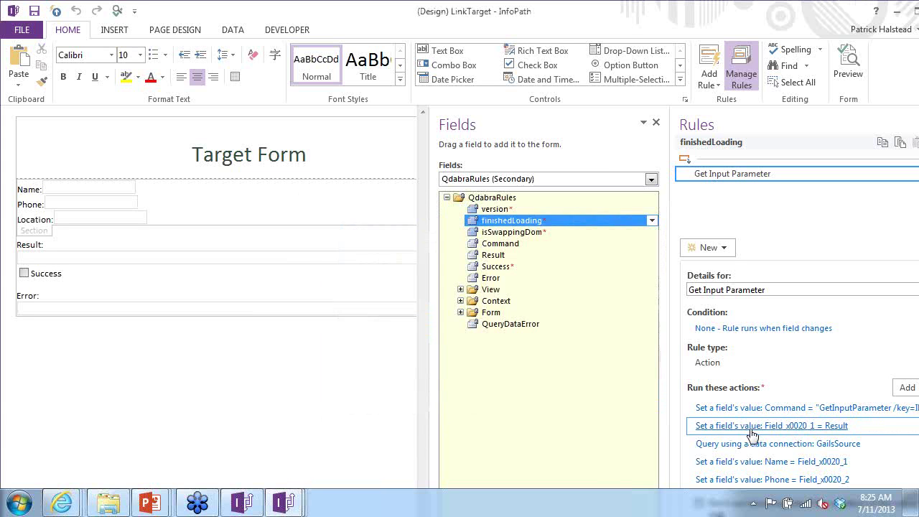
- Check that the query action still uses the GailsSource data connection
left_click(769, 447)
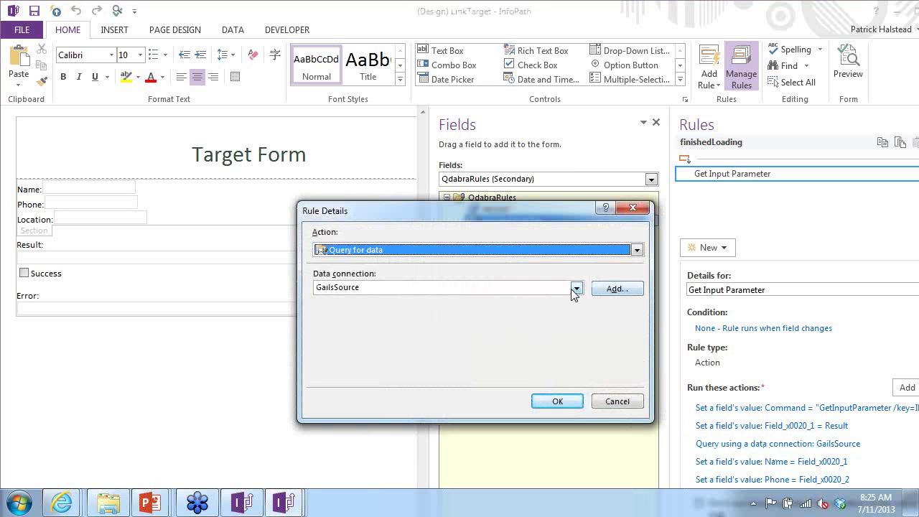
left_click(575, 287)
left_click(459, 286)
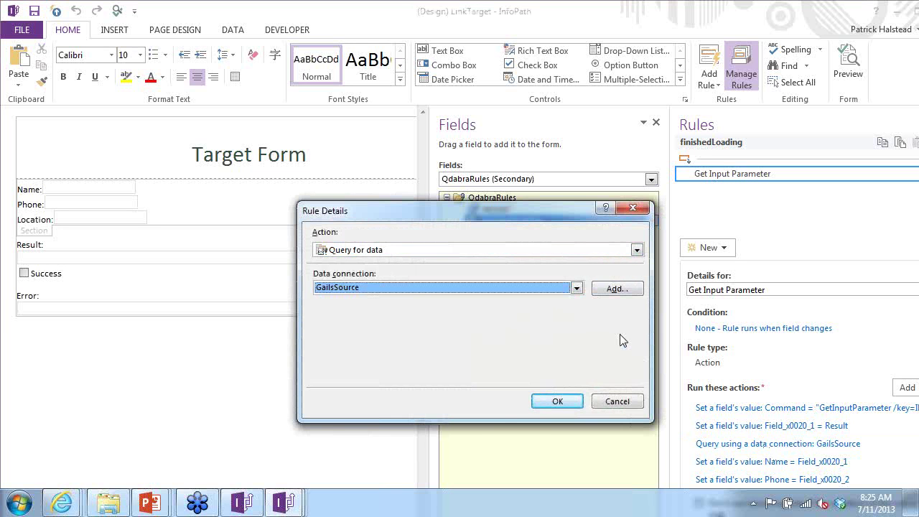
key("Return")
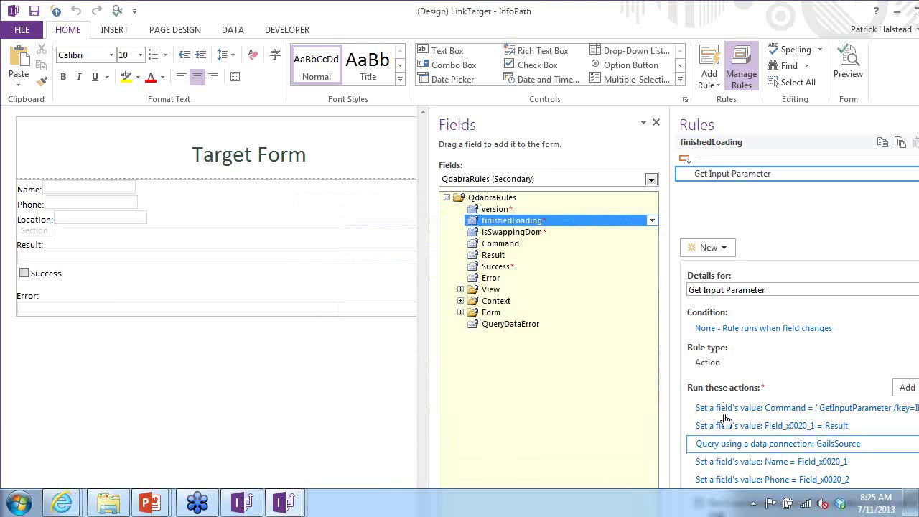
left_click(754, 443)
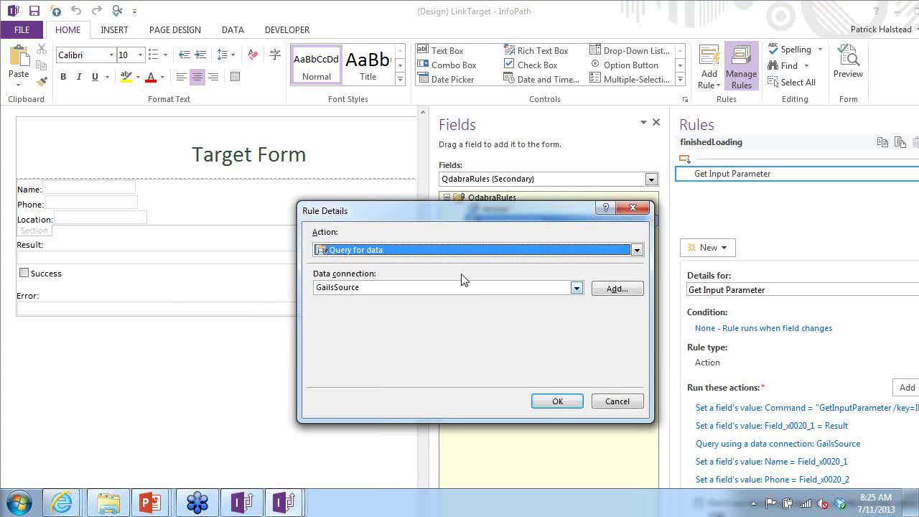
key("Return")
left_click(231, 30)
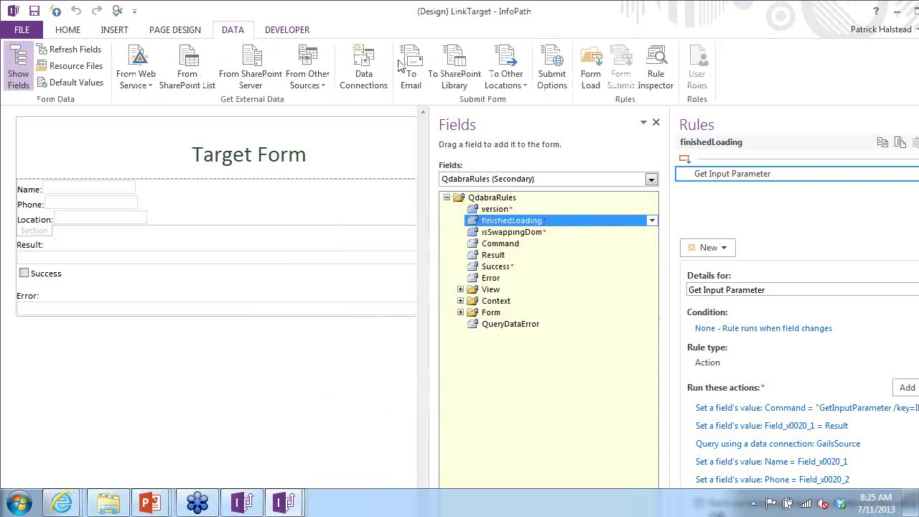
- Repoint the GailsSource data connection to the LinkSource library on the same SharePoint site
left_click(363, 68)
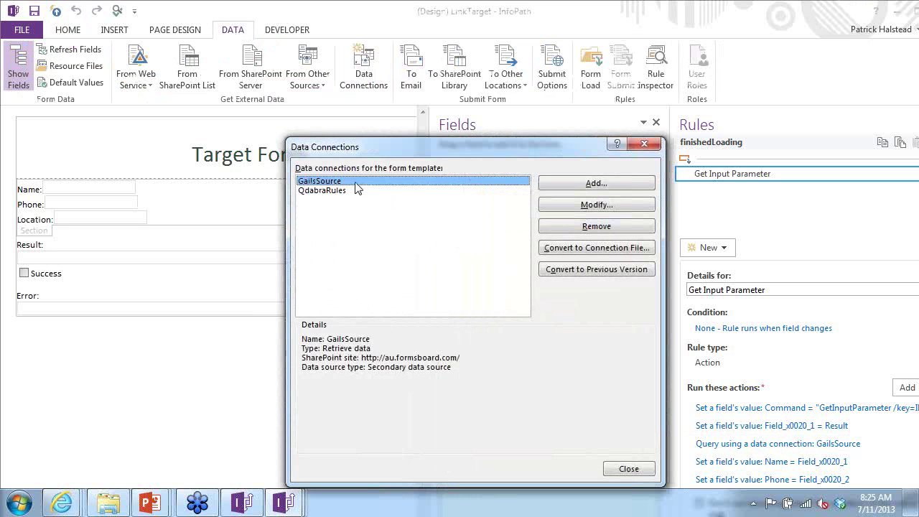
left_click(594, 205)
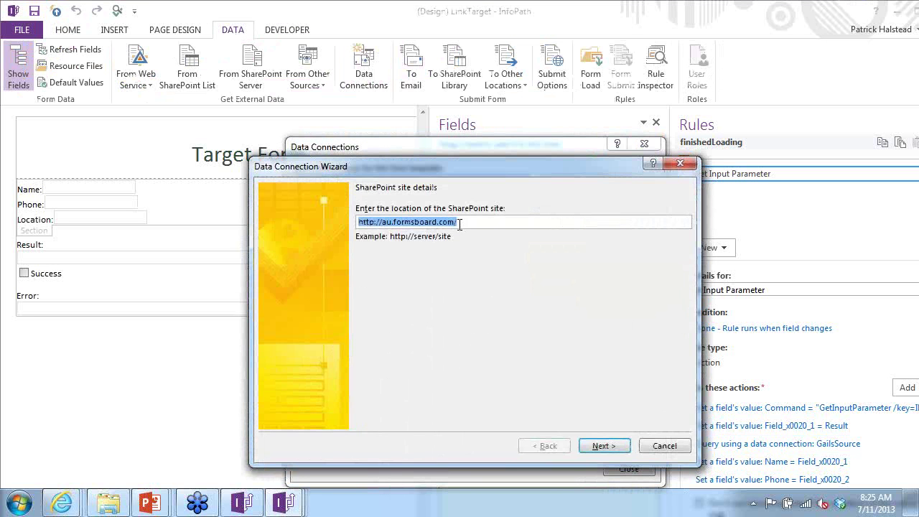
left_click(600, 444)
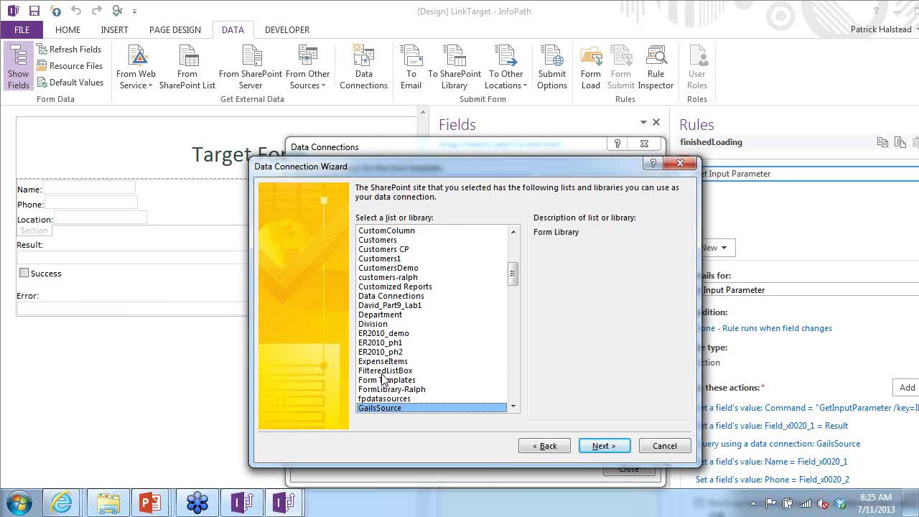
scroll(476, 353, "down", 10)
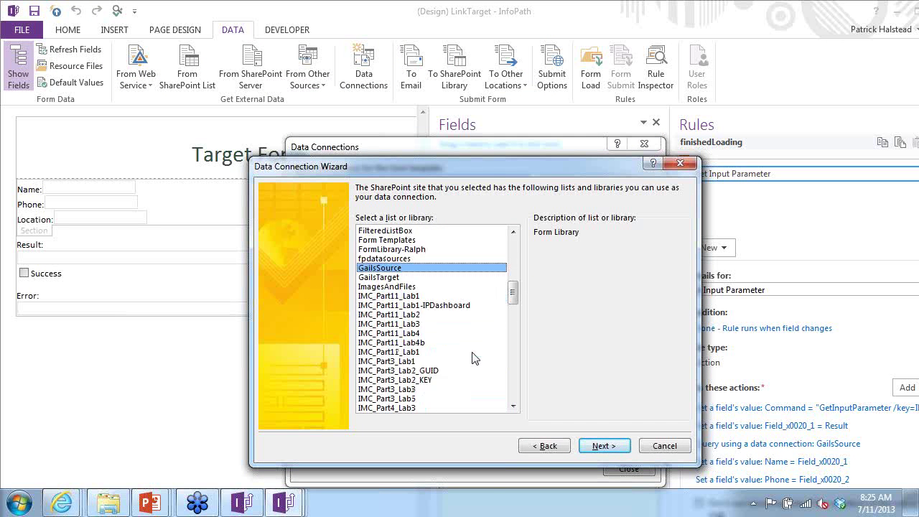
scroll(474, 357, "down", 3)
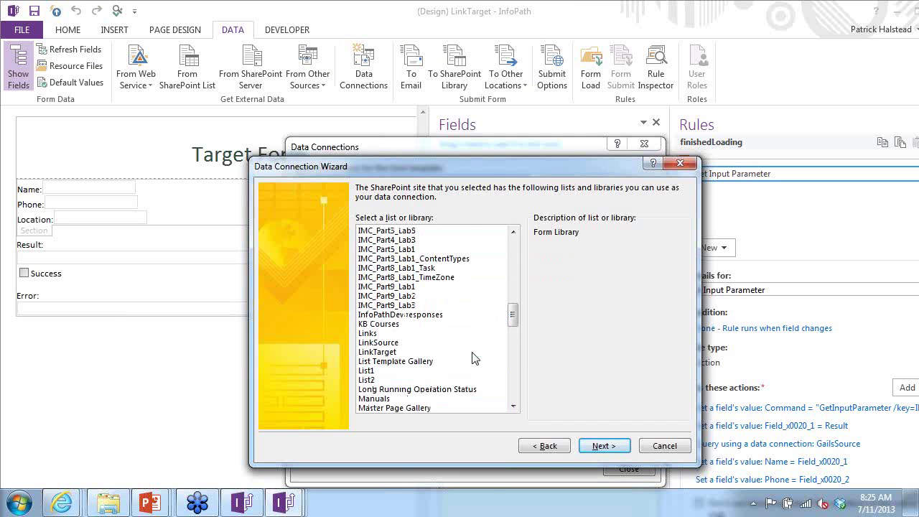
left_click(393, 343)
left_click(605, 446)
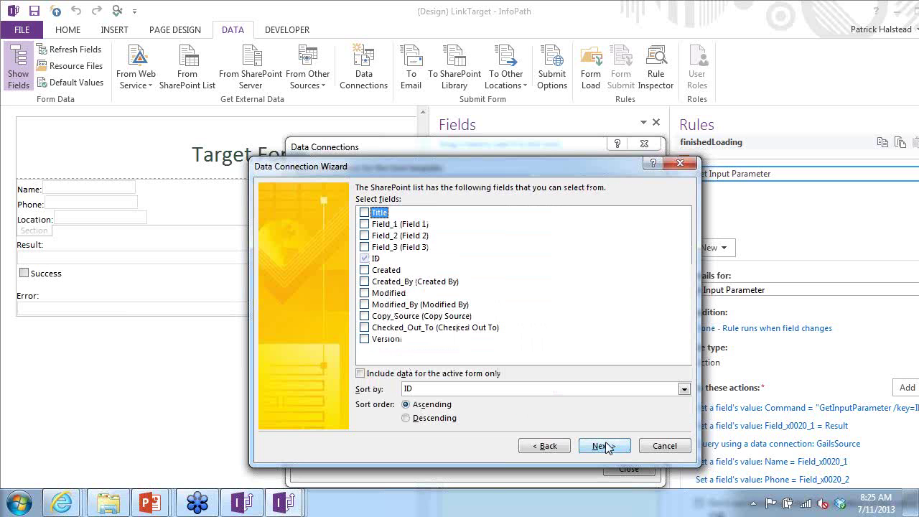
- Retrieve Title and Field_1 to Field_3, rename the connection LinkSource, and finish
left_click(365, 212)
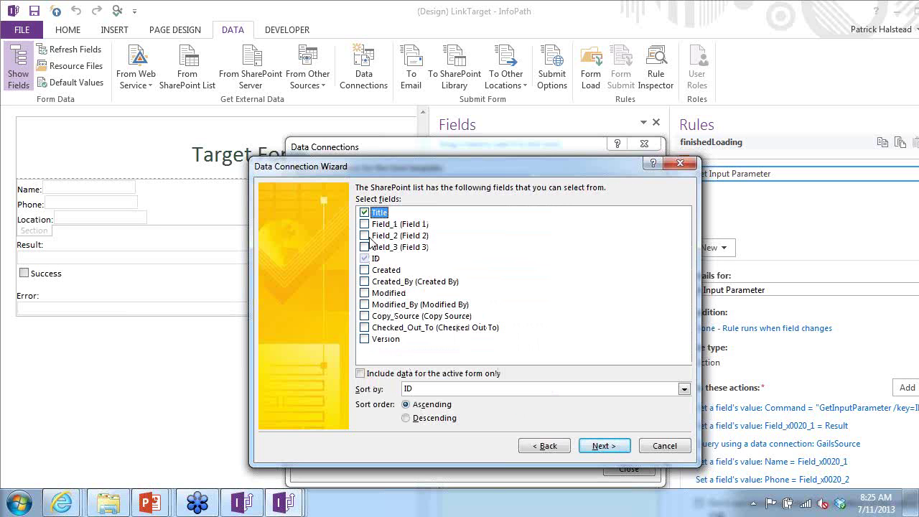
left_click(365, 224)
left_click(364, 235)
left_click(365, 247)
left_click(603, 446)
left_click(605, 446)
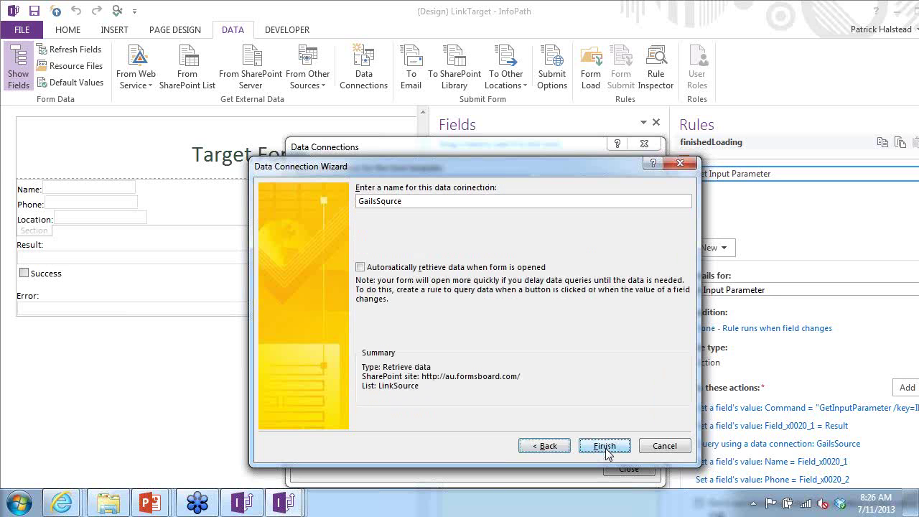
left_click_drag(429, 201, 260, 154)
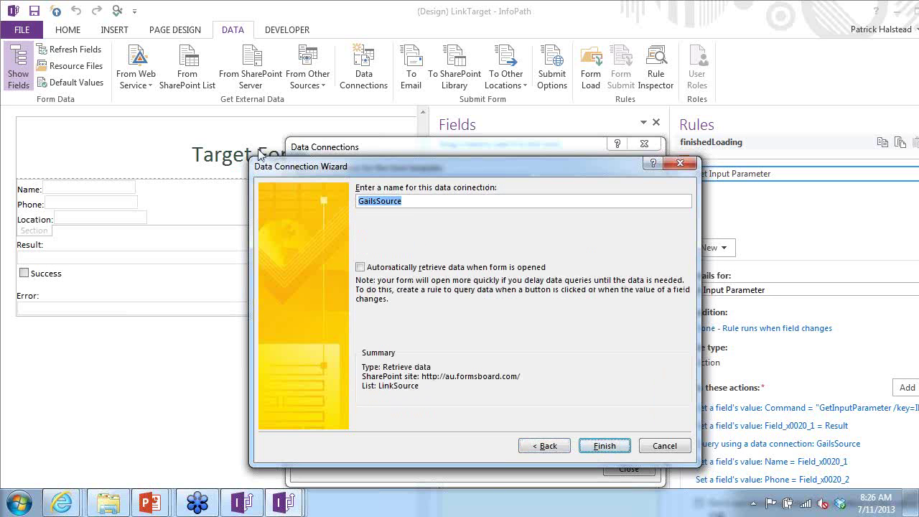
type("LinkSource")
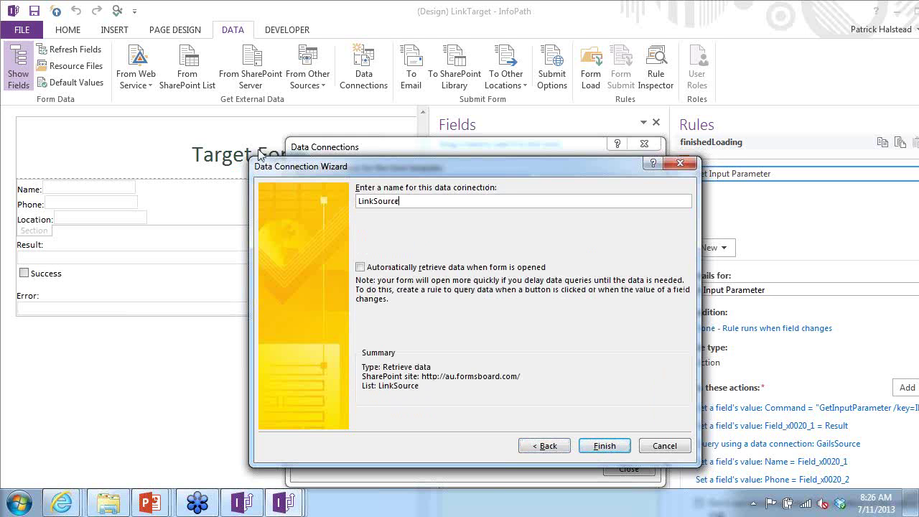
key("Return")
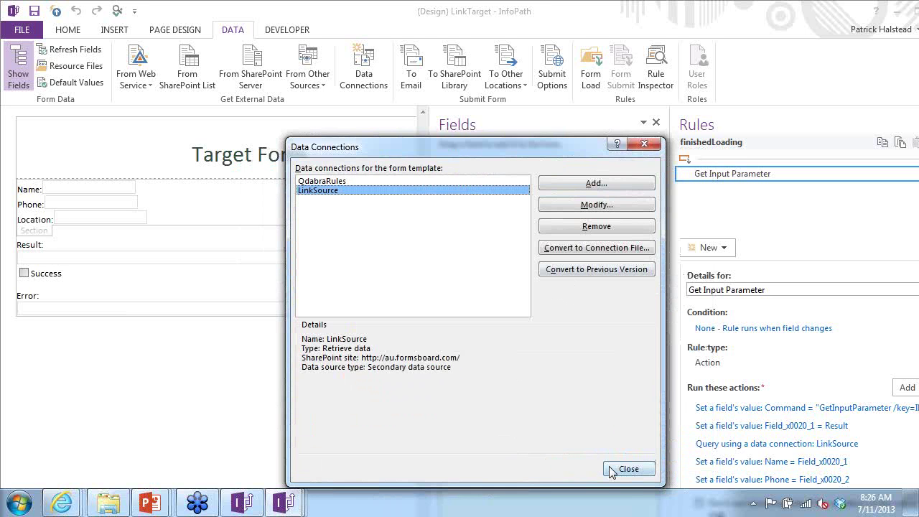
left_click(610, 468)
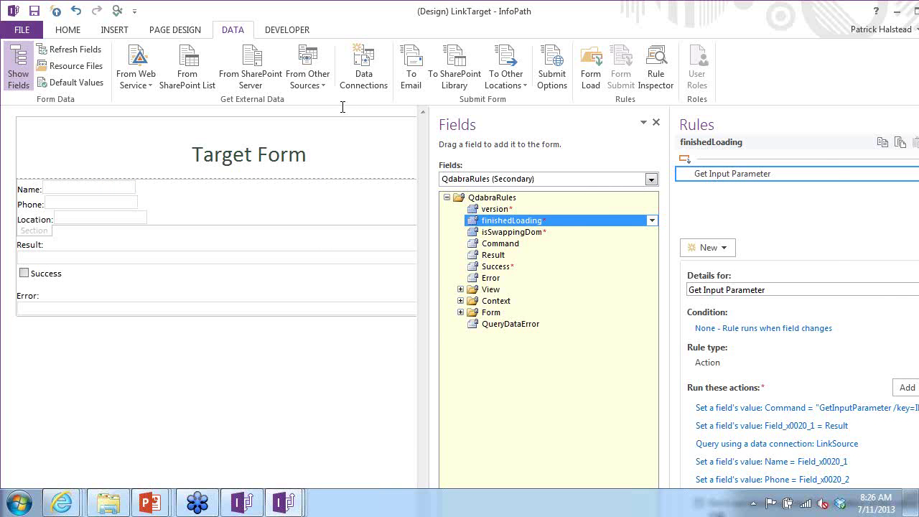
key("alt+Tab")
key("alt+Tab")
key("alt+Tab")
key("alt+Tab")
key("alt+Tab")
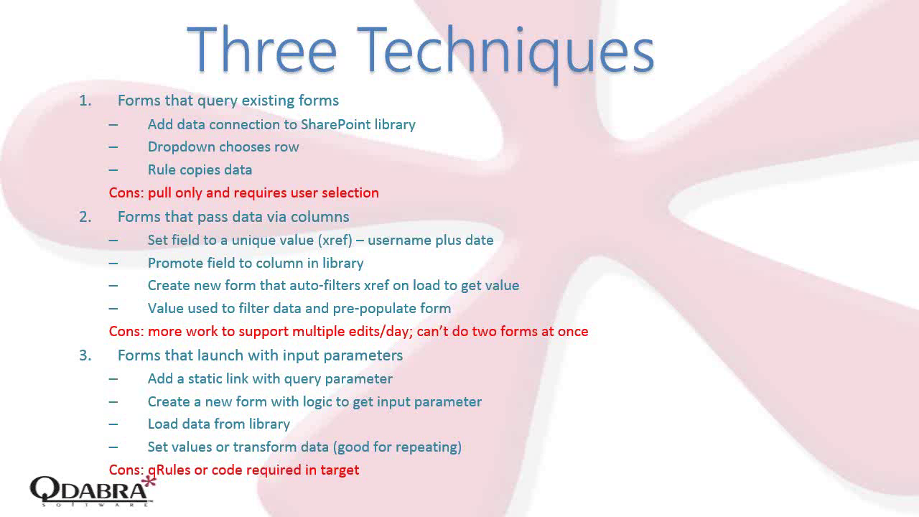
- Advance the presentation to the Out-of-box Limitations slide
key("Right")
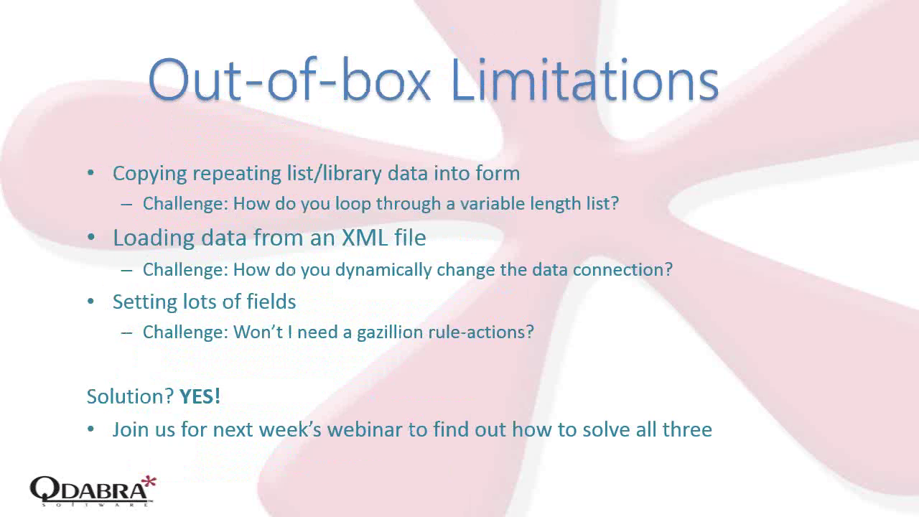
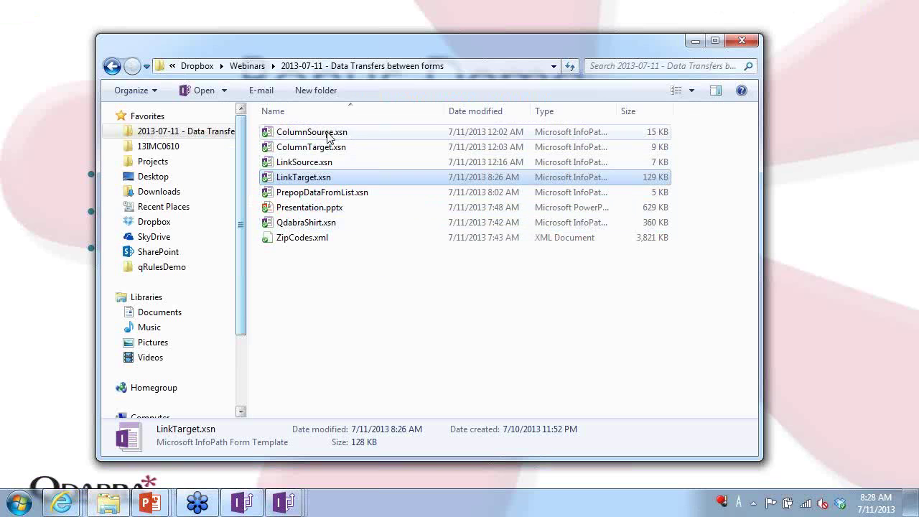
- Open QdabraShirt.xsn in InfoPath design and preview it as the FreeThankYouShirt form
left_click(319, 224)
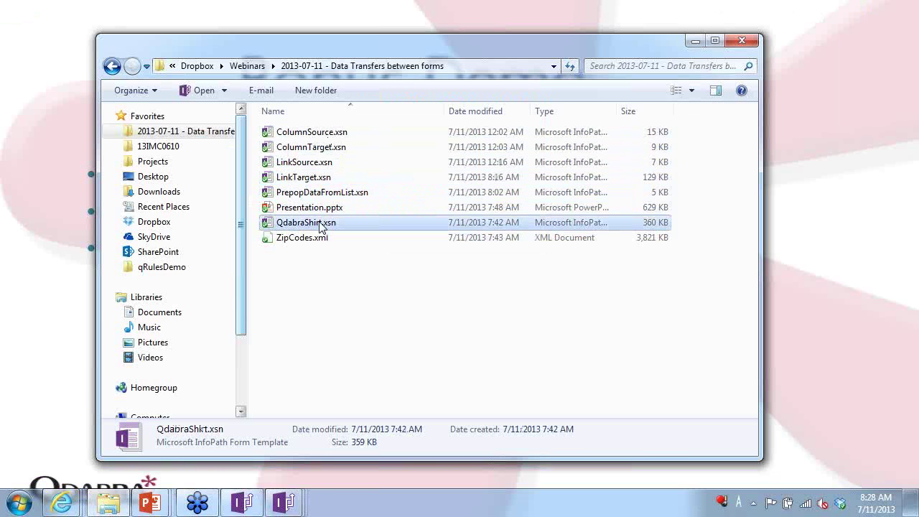
right_click(316, 224)
left_click(242, 234)
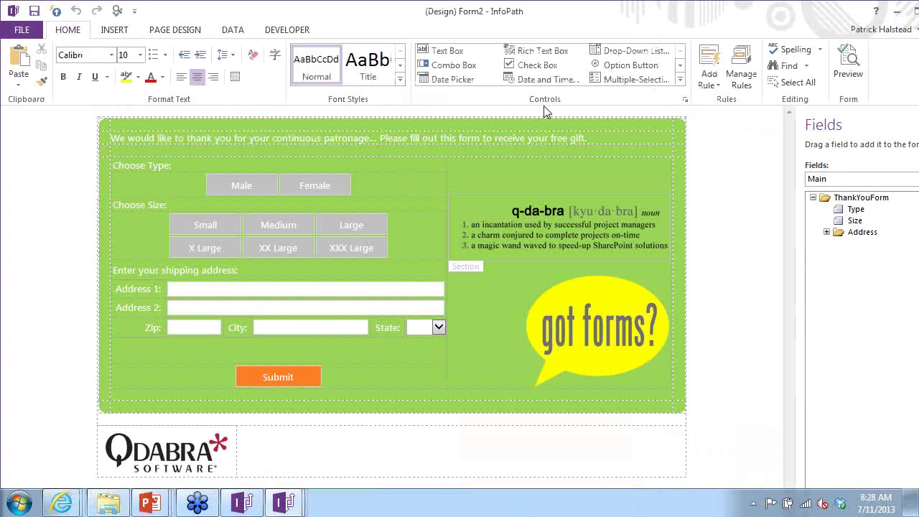
left_click(848, 61)
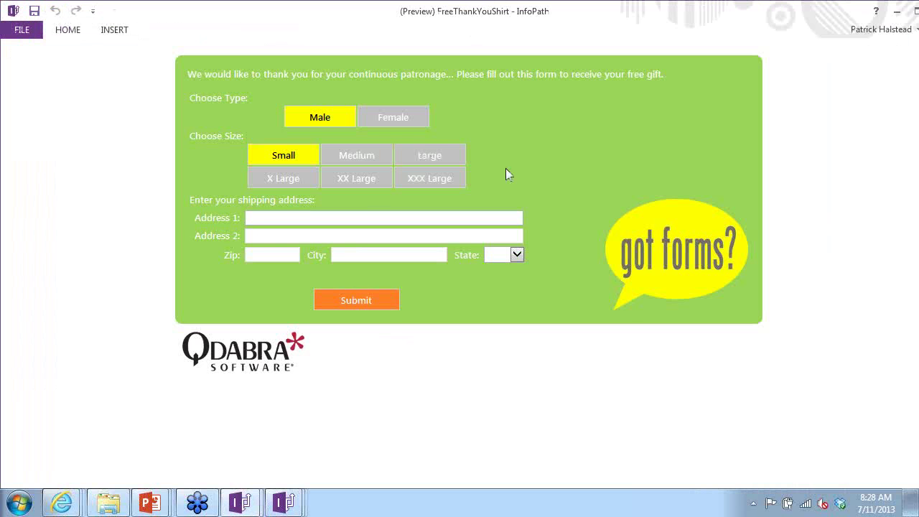
- In the preview, try Female, then settle on Male shirt type with X Large size
left_click(612, 246)
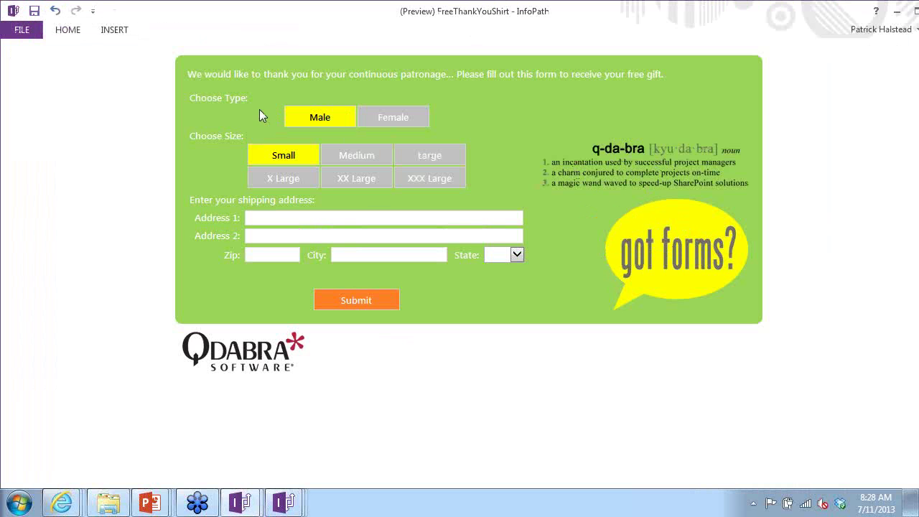
left_click(385, 118)
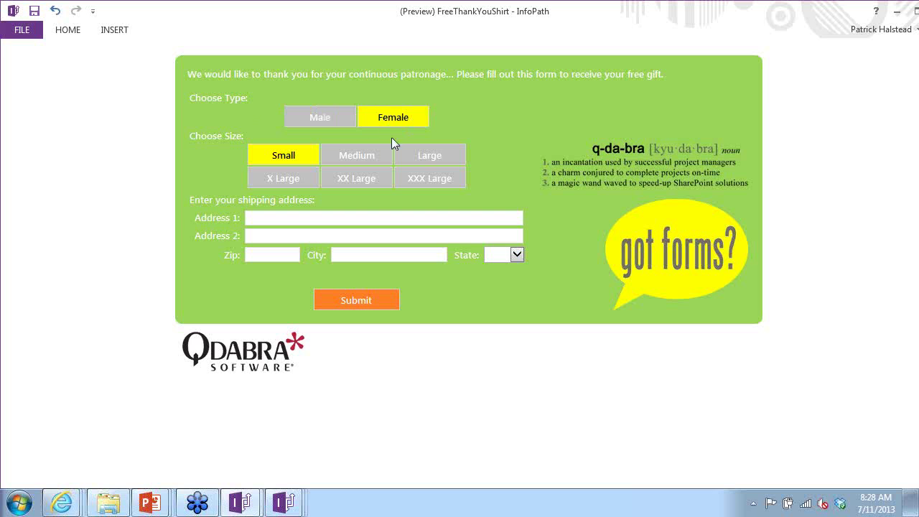
left_click(338, 121)
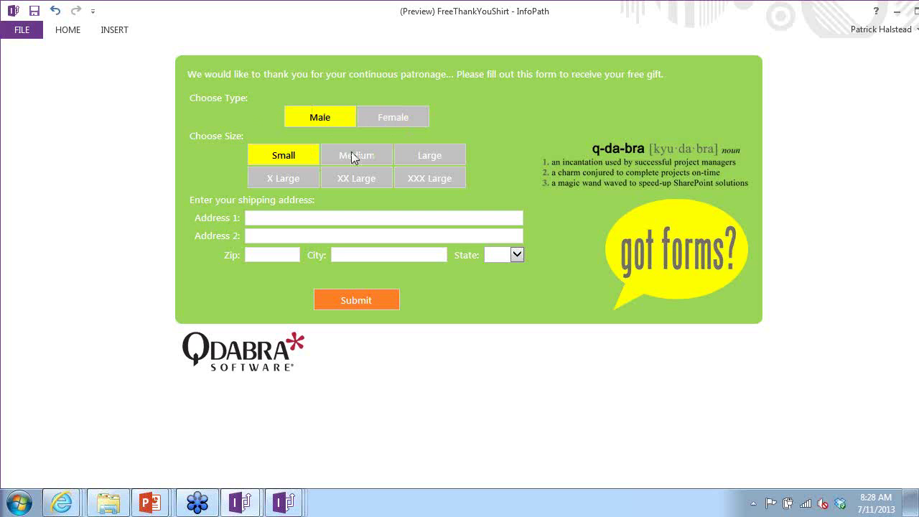
left_click(305, 176)
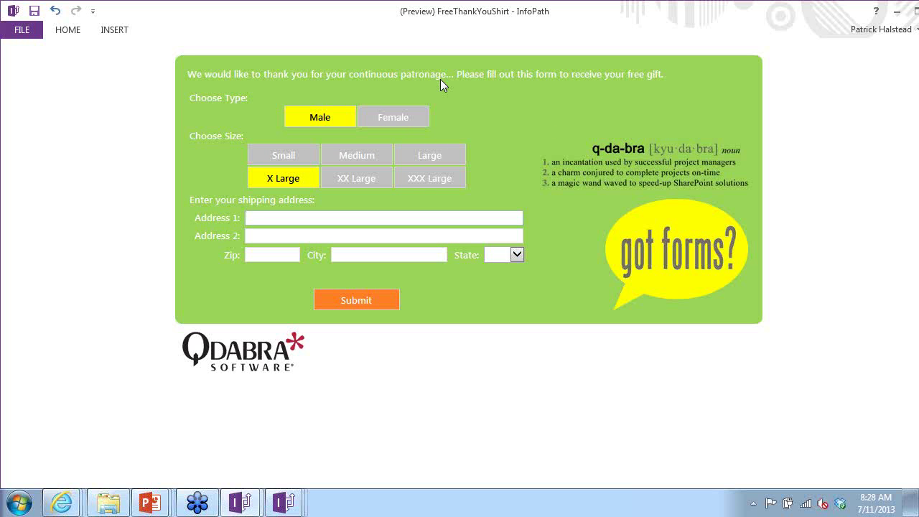
- Test zips 98033, 98290 and 10012, ending with City/State showing NEW YORK, NY
left_click(292, 256)
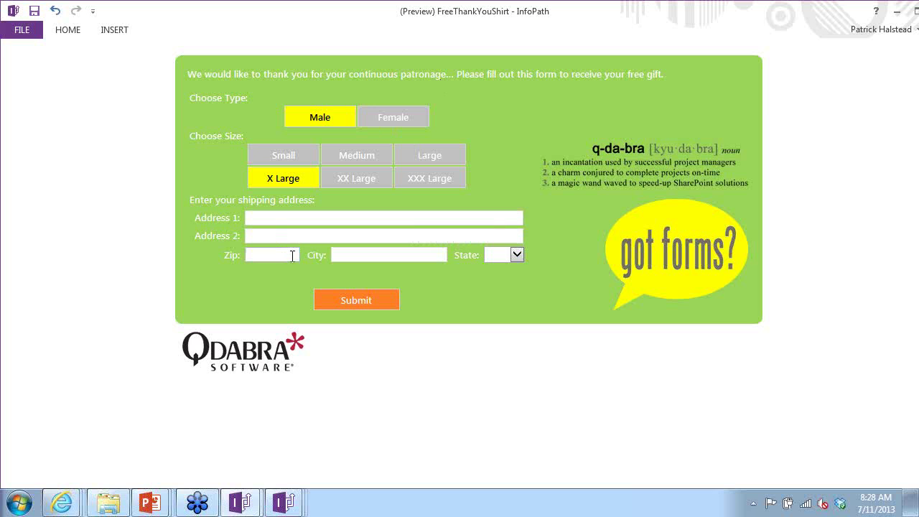
type("98033")
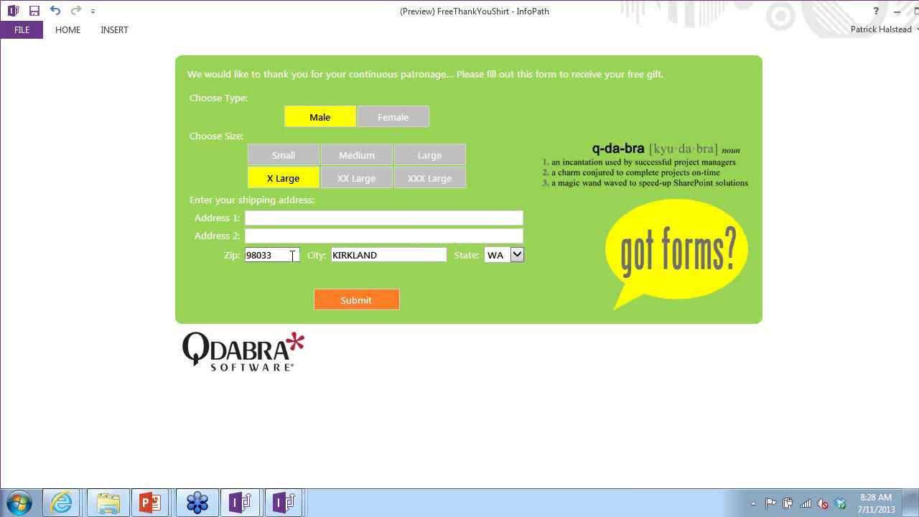
double_click(292, 256)
type("9820")
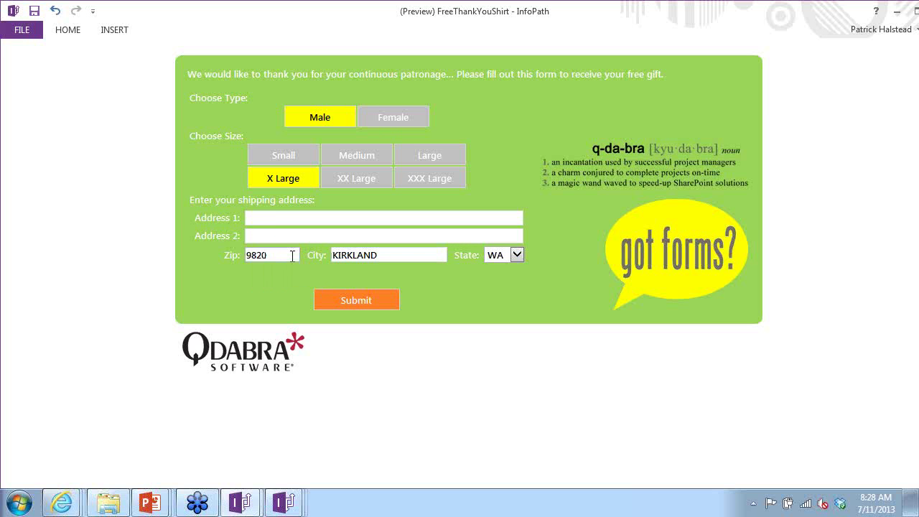
key("BackSpace")
type("90")
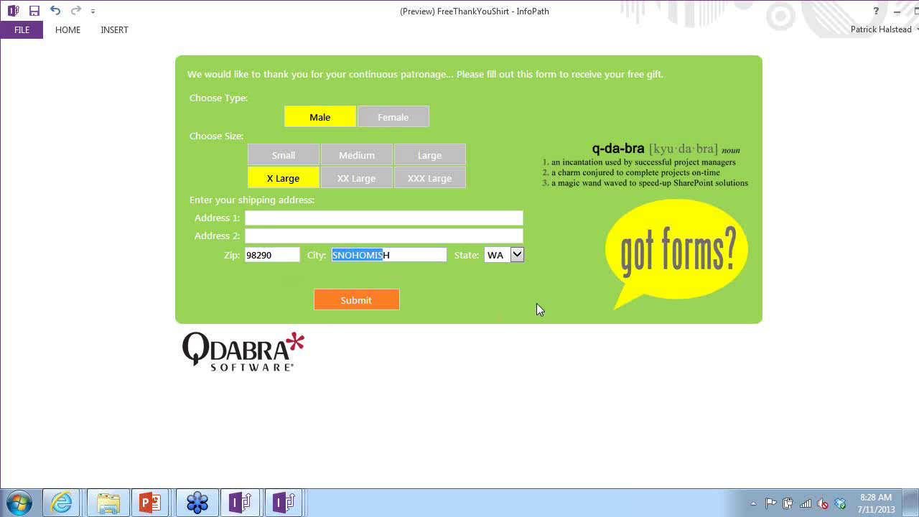
double_click(361, 254)
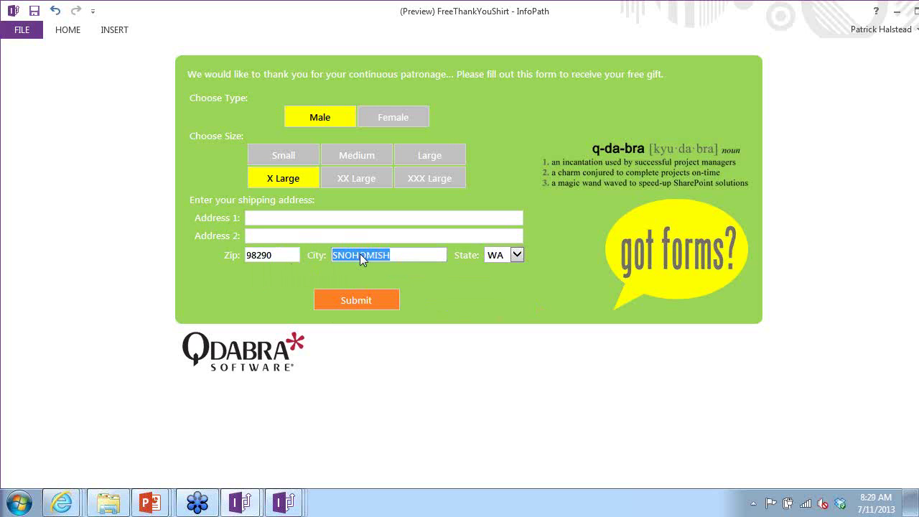
double_click(280, 255)
type("10012")
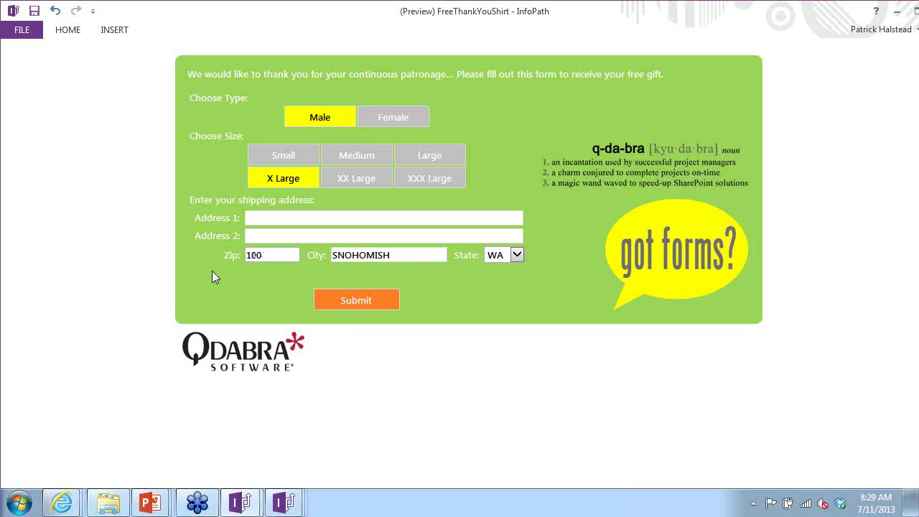
key("Tab")
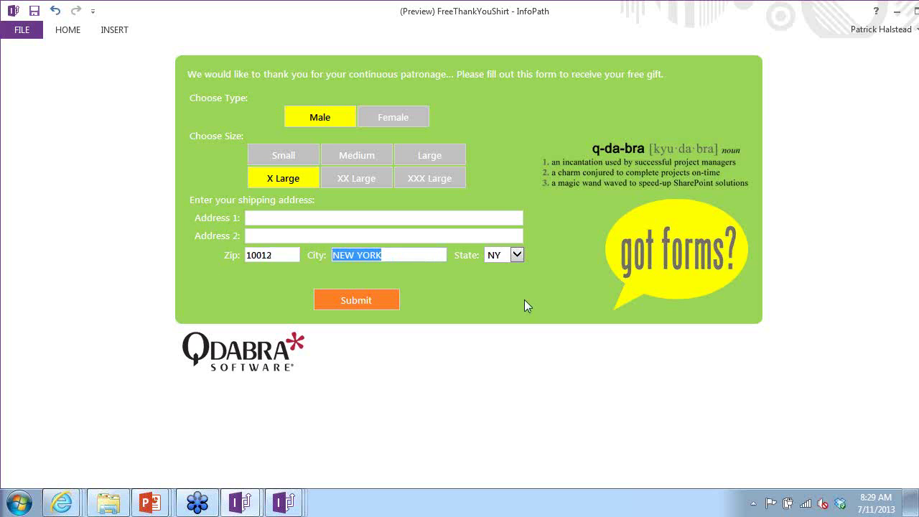
left_click(524, 299)
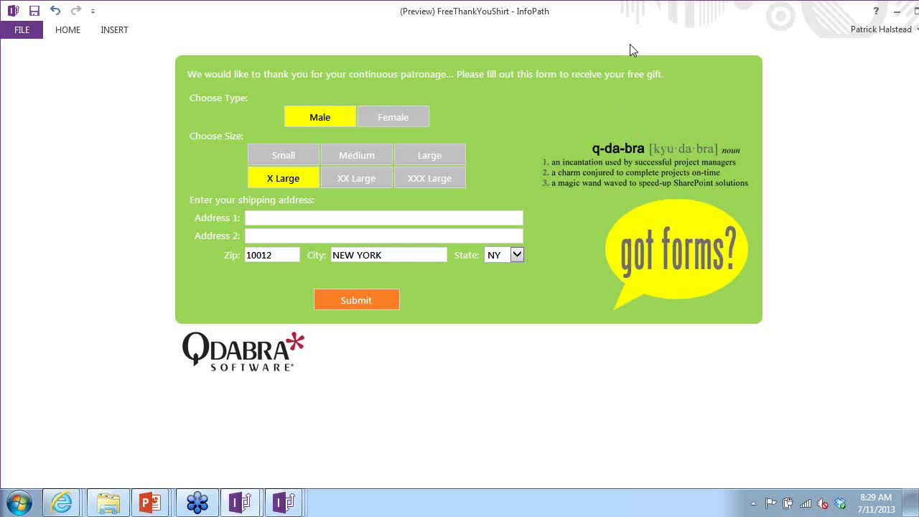
key("alt+Tab")
key("alt+Tab")
key("alt+Tab")
key("alt+Tab")
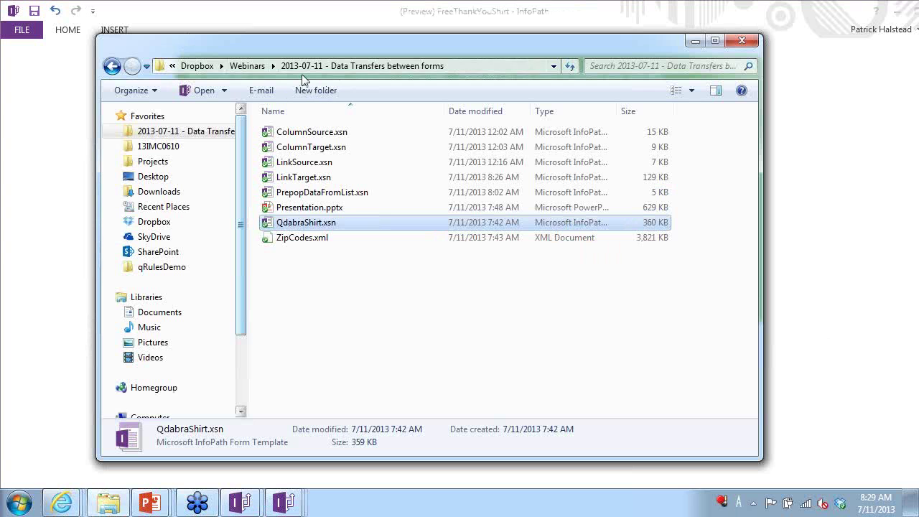
- Open FreeThankYouShirt_20130709_Zip.xsn from the Desktop folder in InfoPath design
left_click(158, 178)
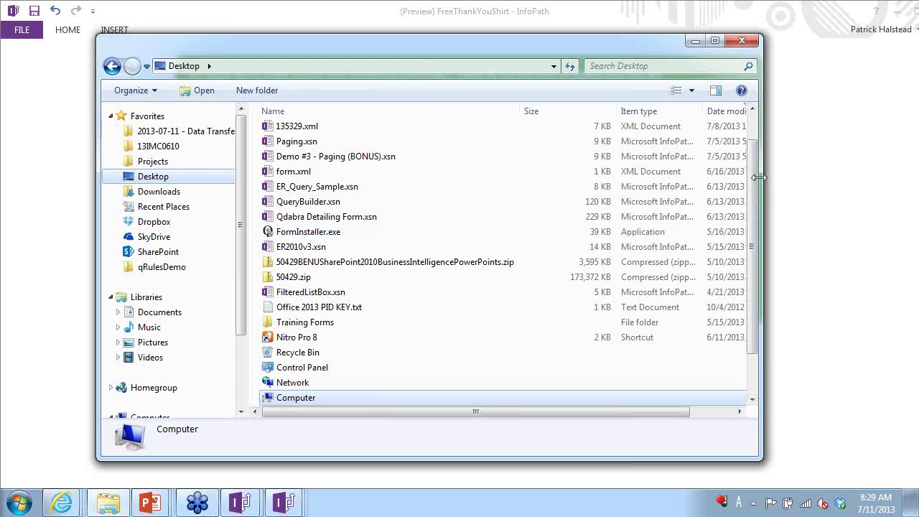
scroll(755, 133, "up", 1)
right_click(371, 132)
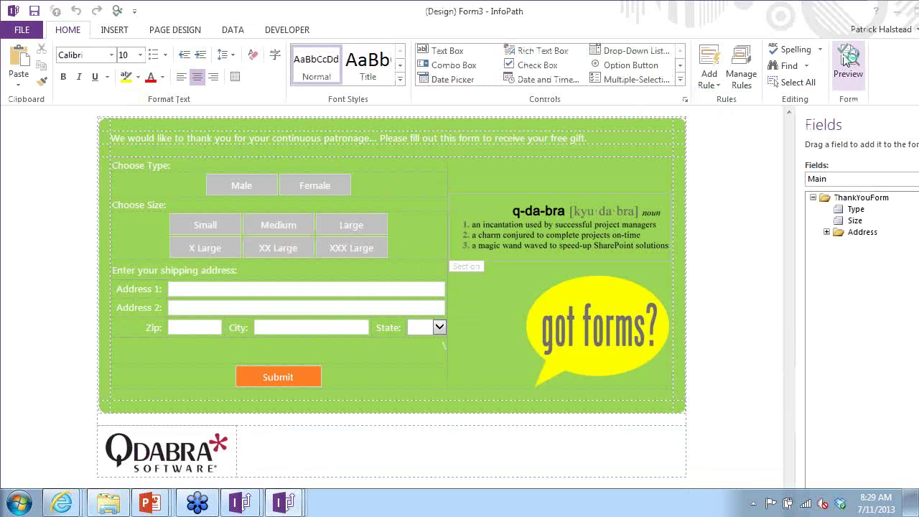
- Preview the form, confirm zip 98033 fills KIRKLAND, WA, then return to design
left_click(847, 61)
left_click(285, 255)
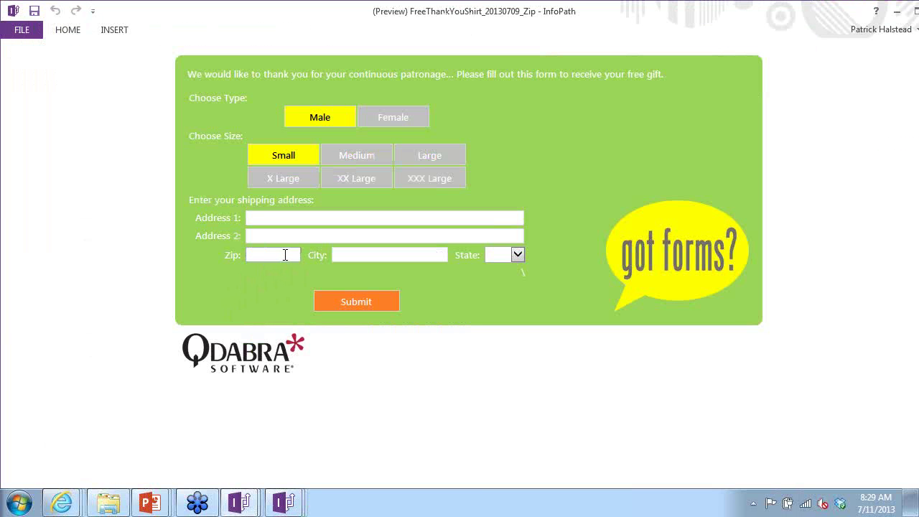
type("98033")
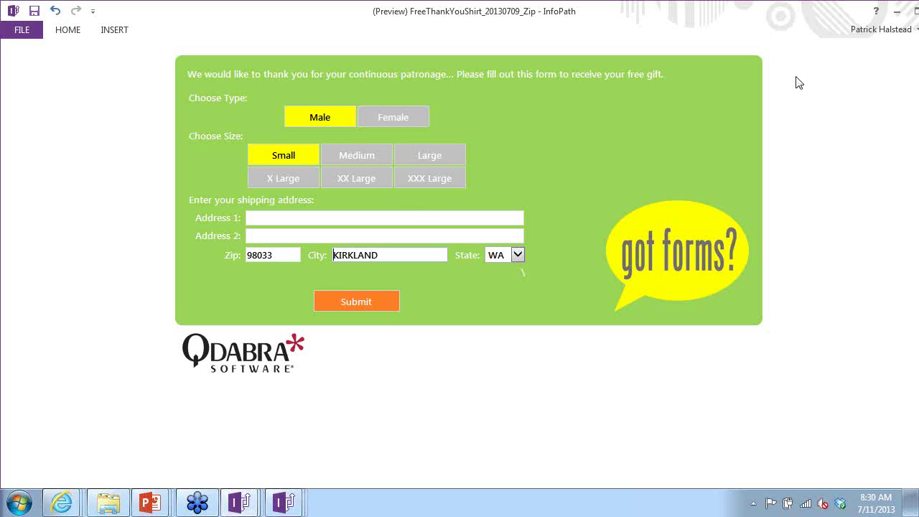
left_click_drag(801, 8, 737, 16)
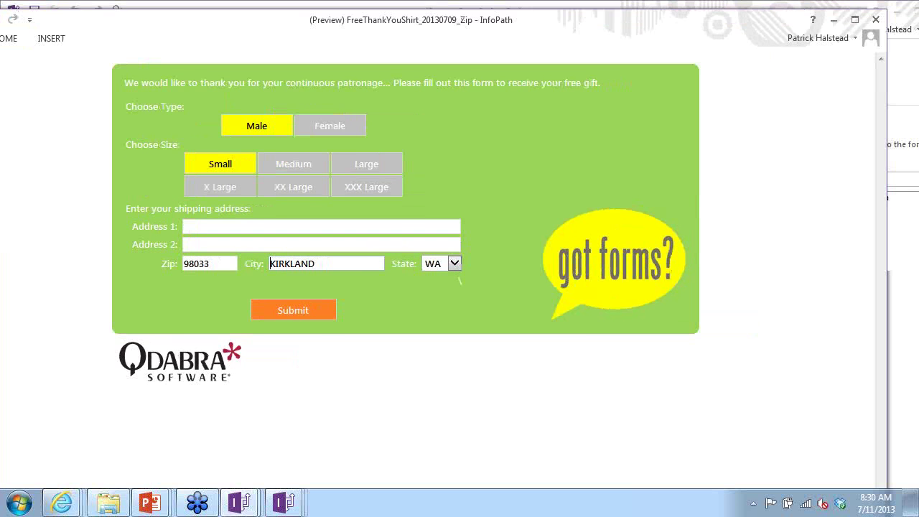
left_click(874, 20)
left_click(185, 328)
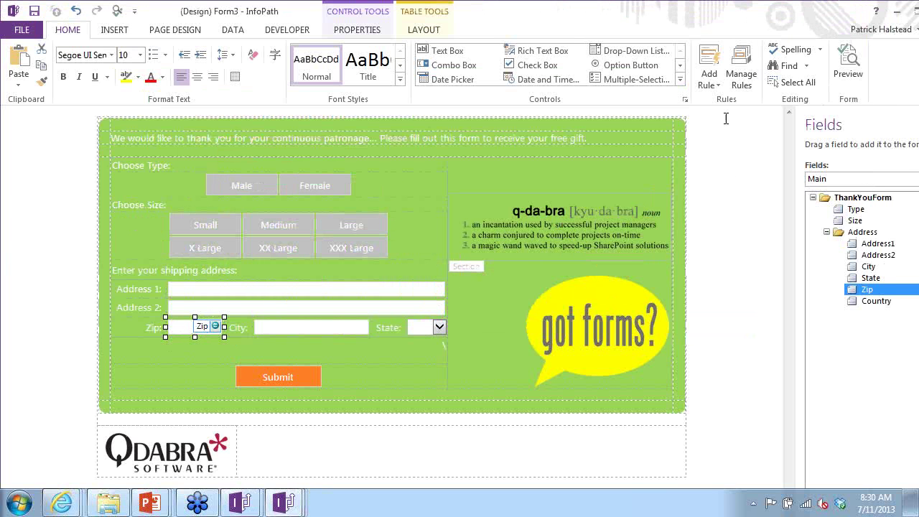
- In the Zip field's Set City action, choose the ZipCodes City field for the formula
left_click(741, 69)
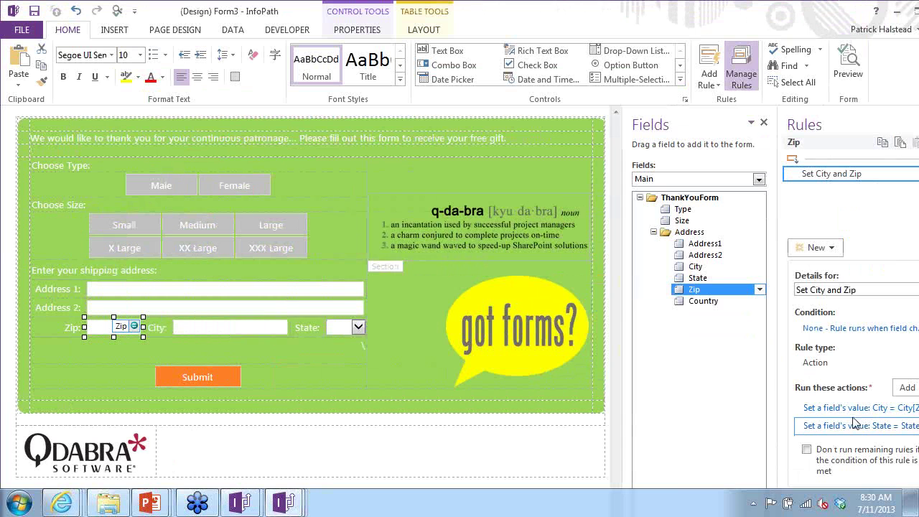
left_click(854, 408)
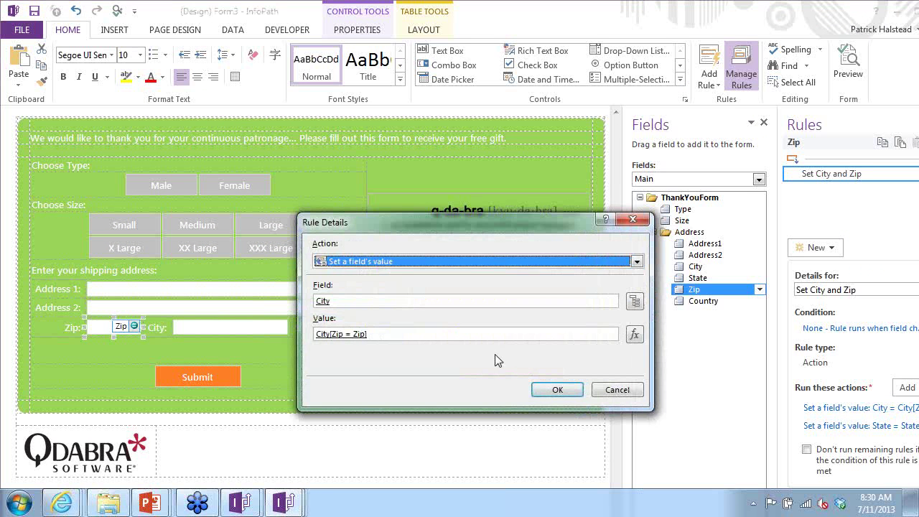
left_click(635, 333)
double_click(288, 267)
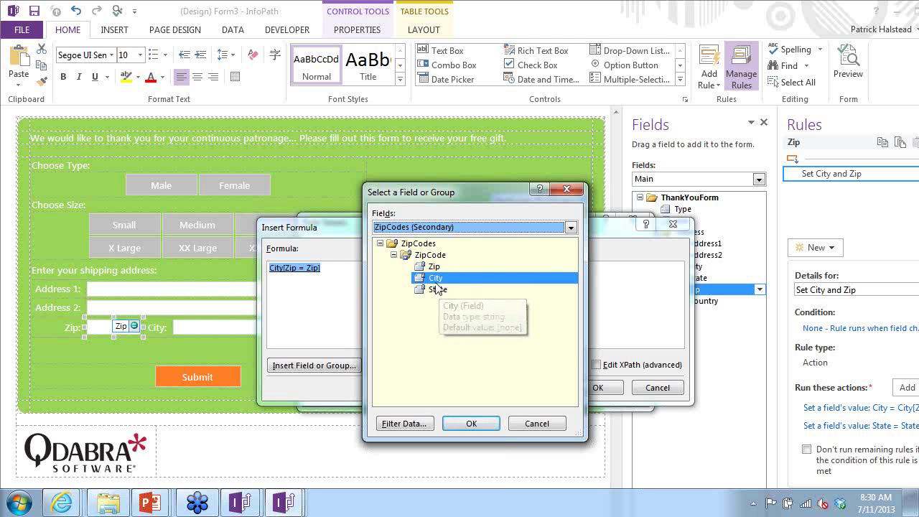
left_click(471, 421)
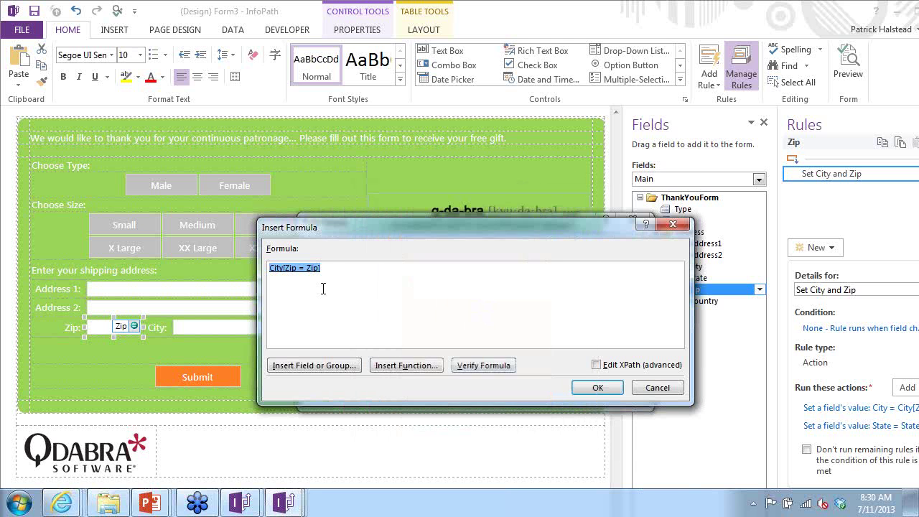
double_click(306, 271)
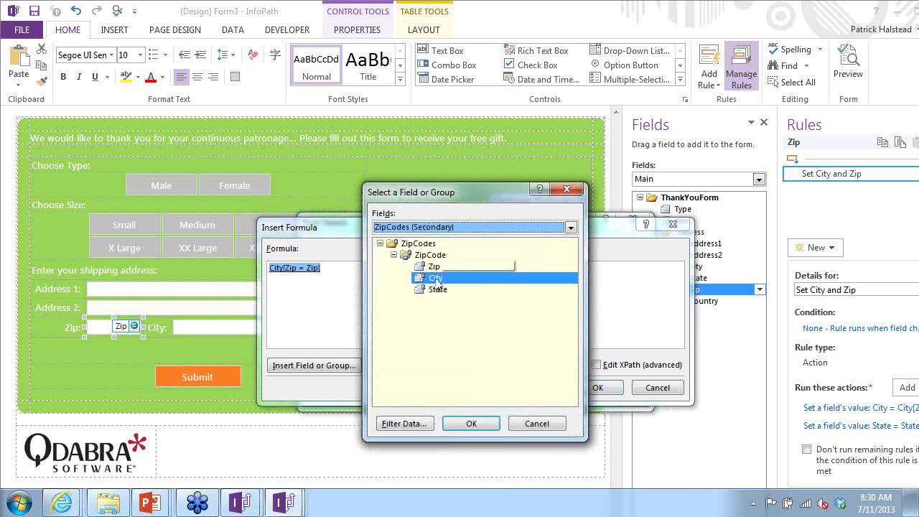
left_click(484, 428)
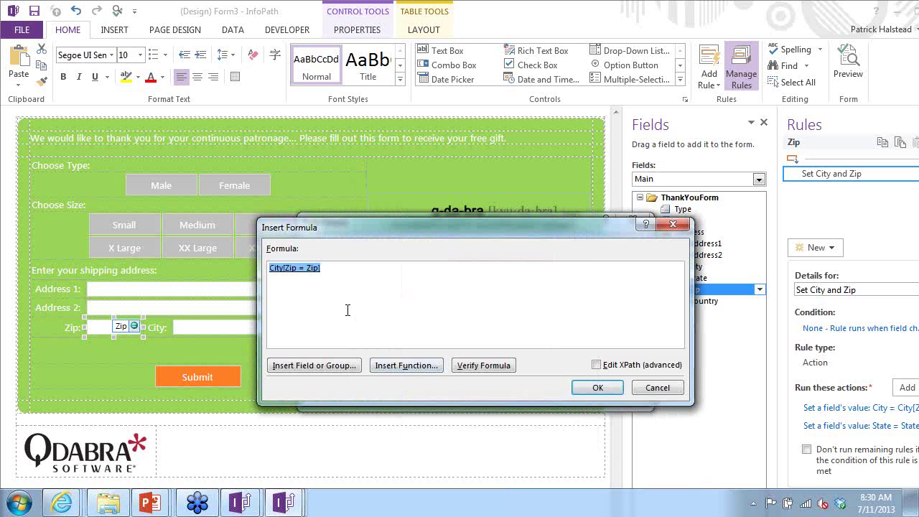
- Filter the City lookup by ZipCodes Zip = the form's Zip field
double_click(296, 275)
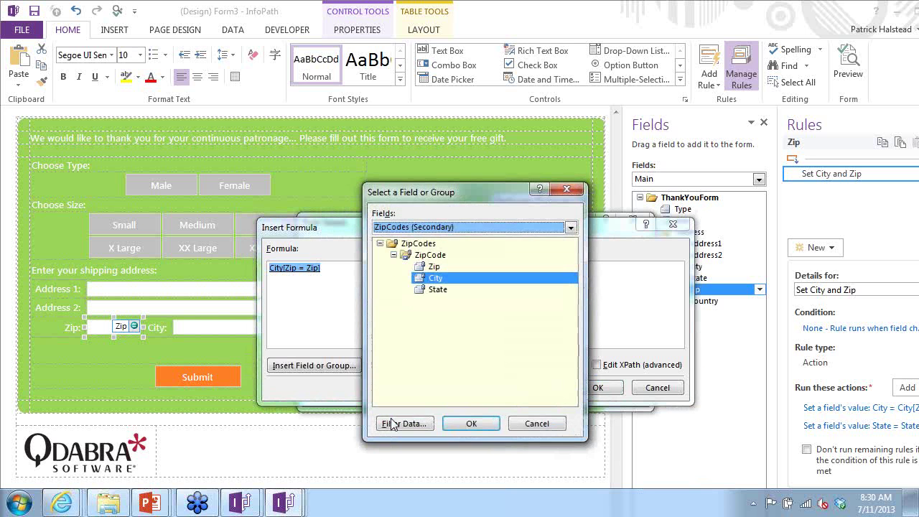
left_click(393, 422)
double_click(399, 268)
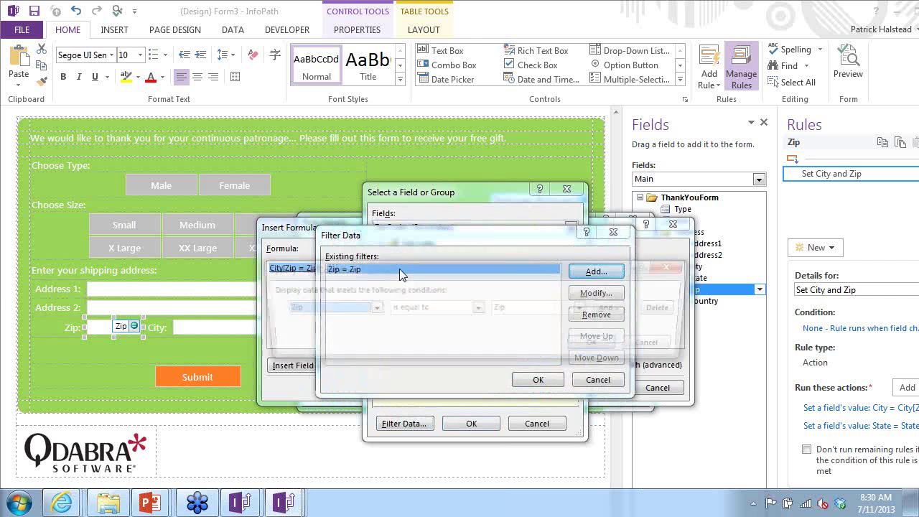
left_click(352, 310)
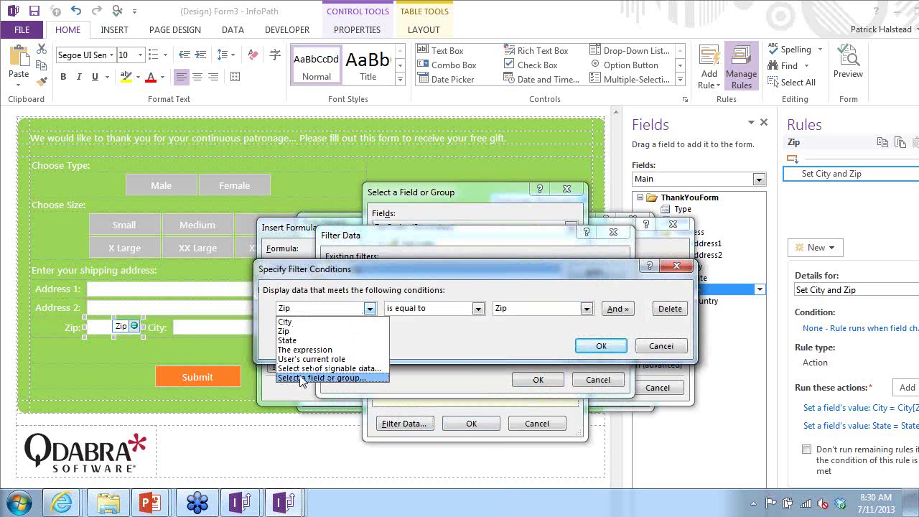
left_click(301, 378)
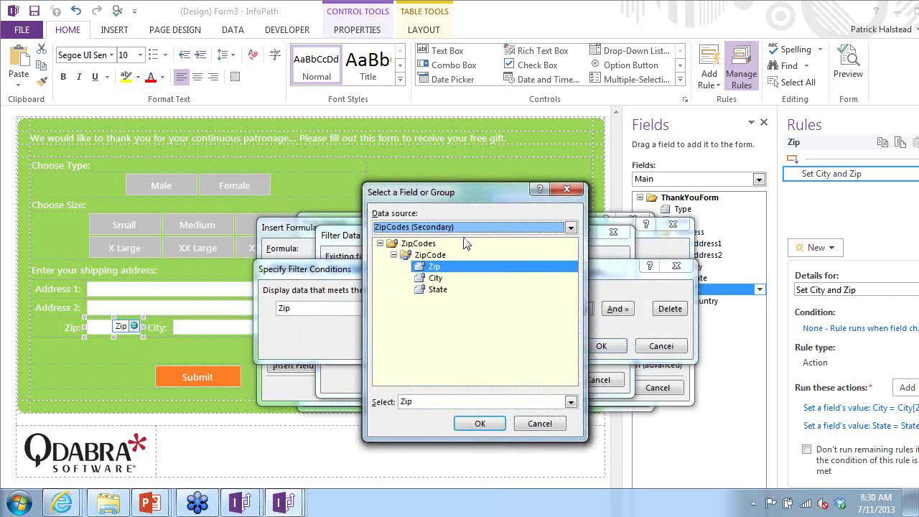
key("Return")
left_click(586, 308)
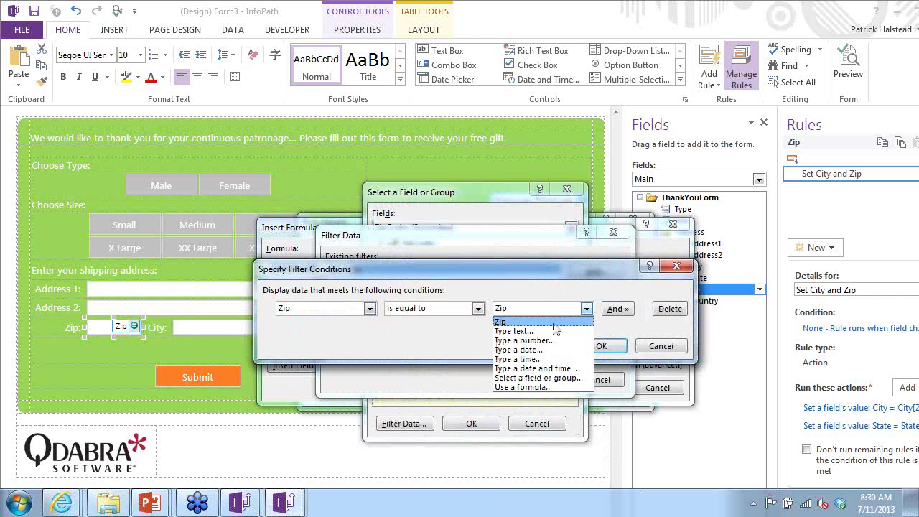
left_click(531, 377)
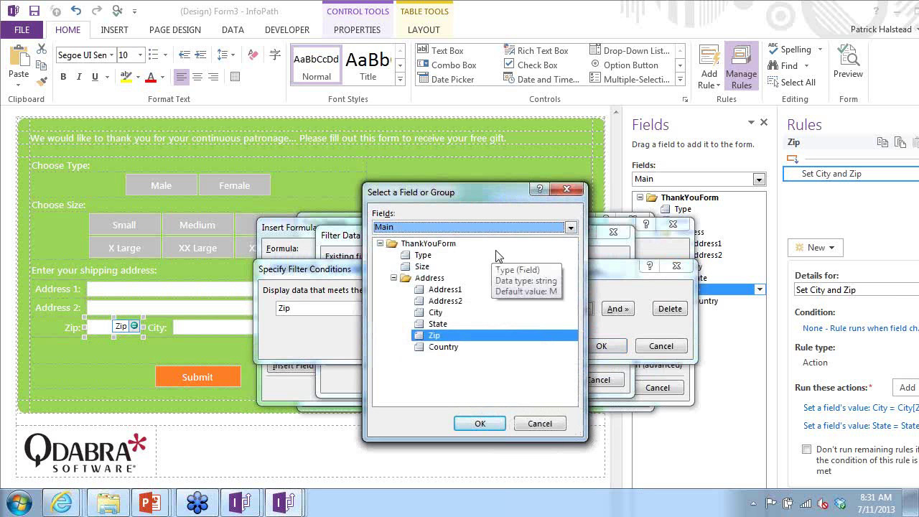
key("Return")
key("Return")
key("Return")
key("Return")
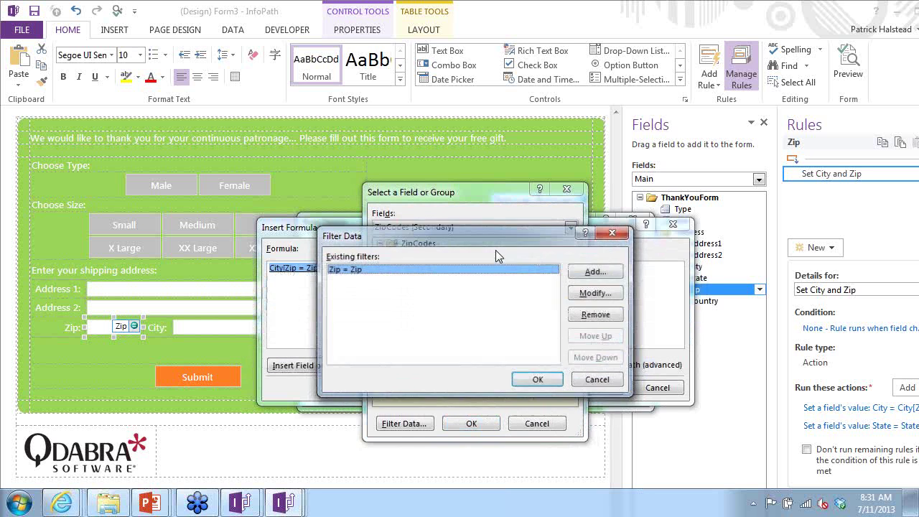
key("Return")
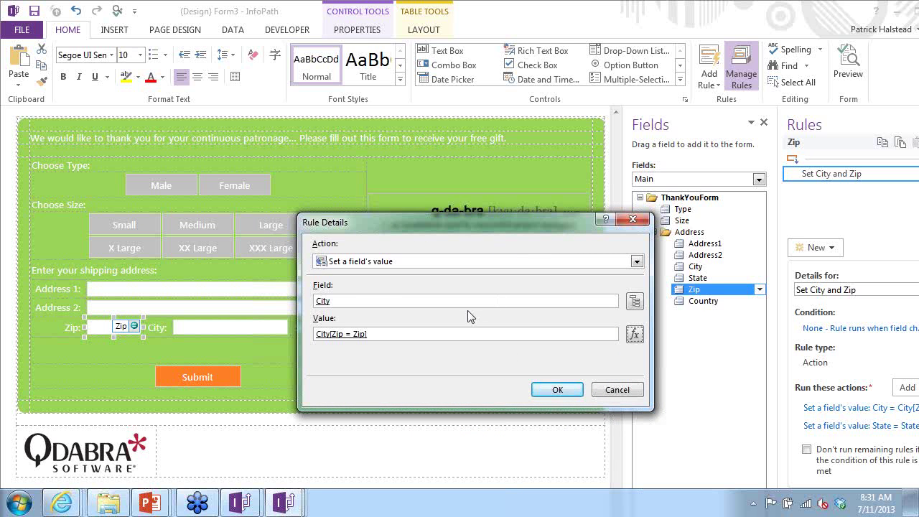
key("Return")
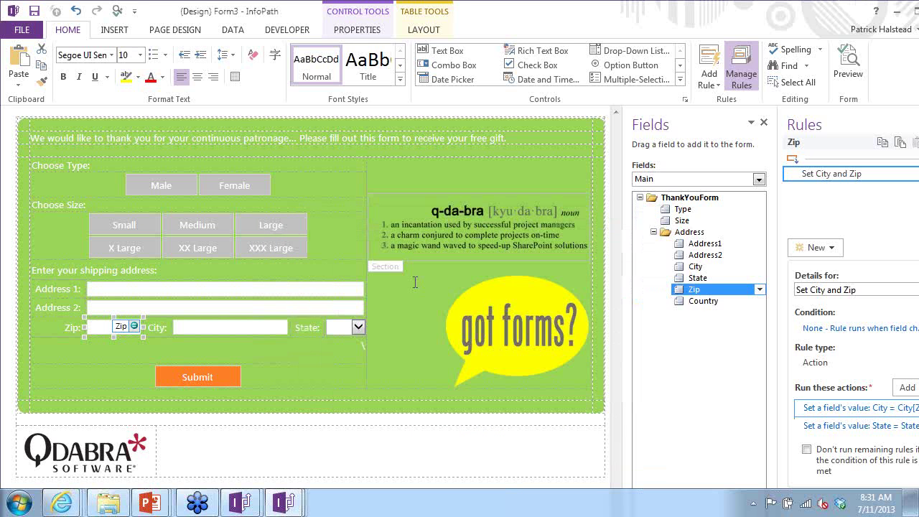
- Close the Form3 and ColumnTarget windows, then select the Zip text box in Form2
double_click(500, 30)
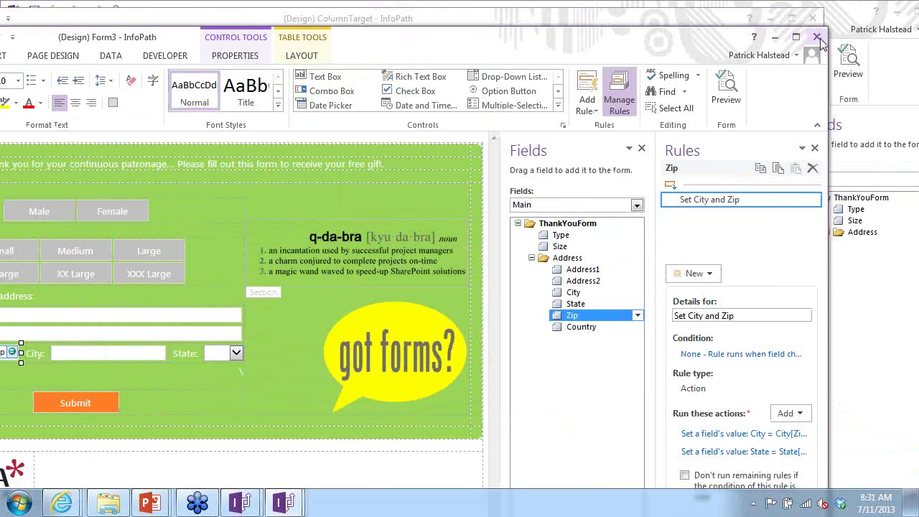
left_click(817, 37)
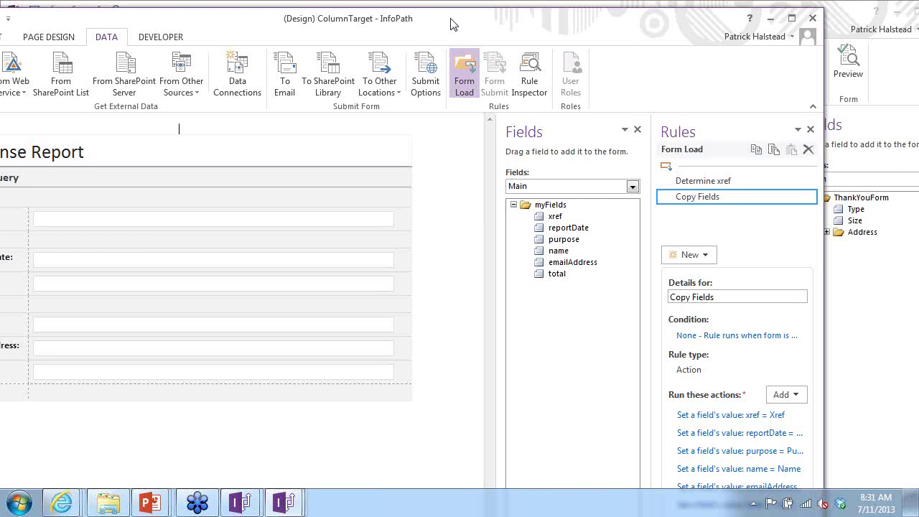
left_click_drag(450, 24, 368, 76)
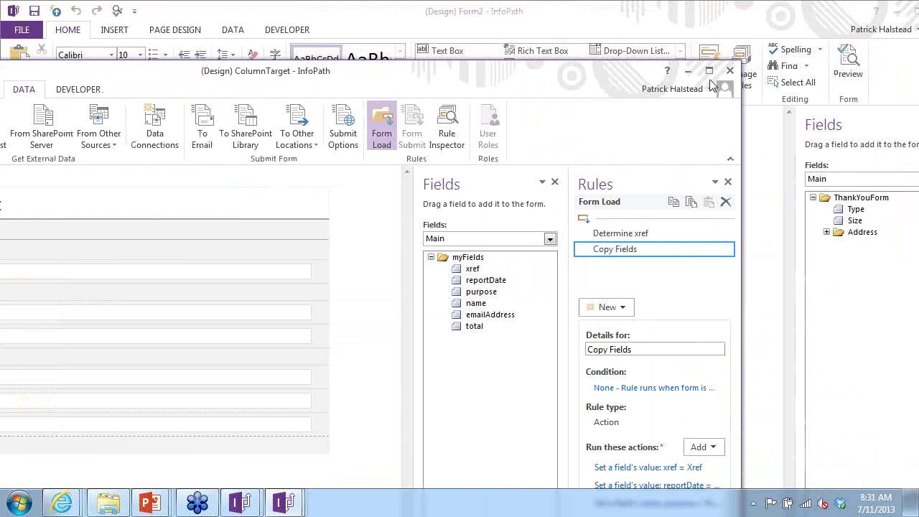
left_click(729, 70)
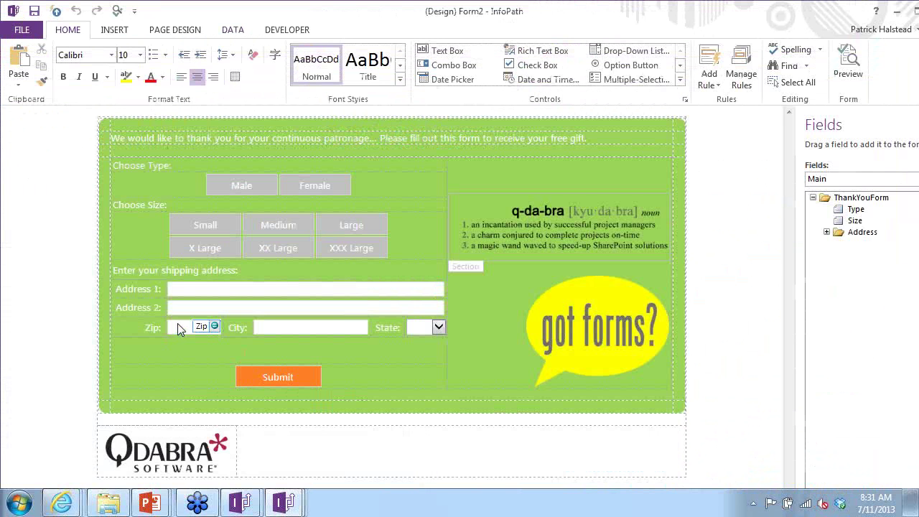
left_click(177, 324)
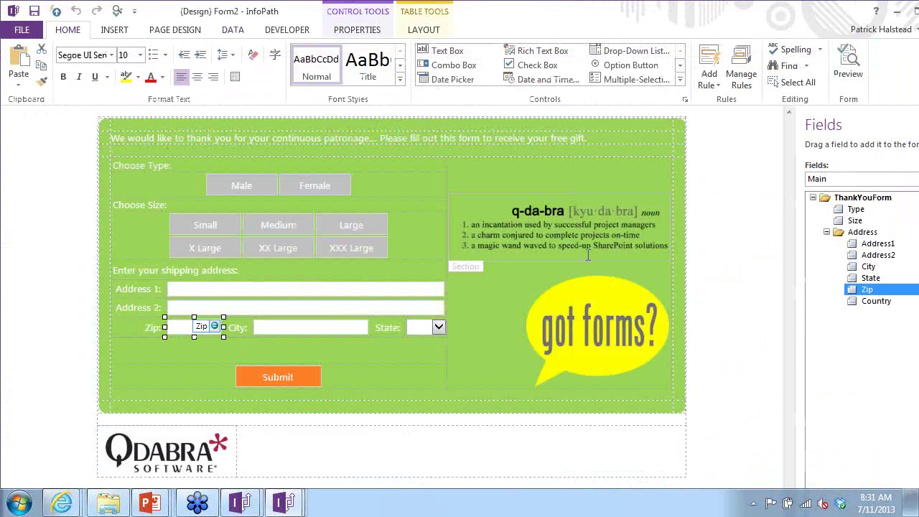
left_click(850, 59)
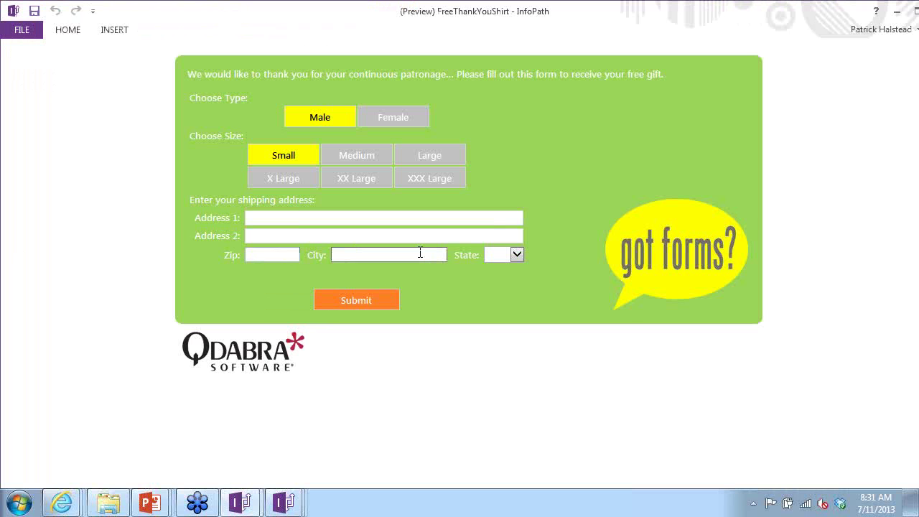
type("023")
type("4")
type("6")
type("1234")
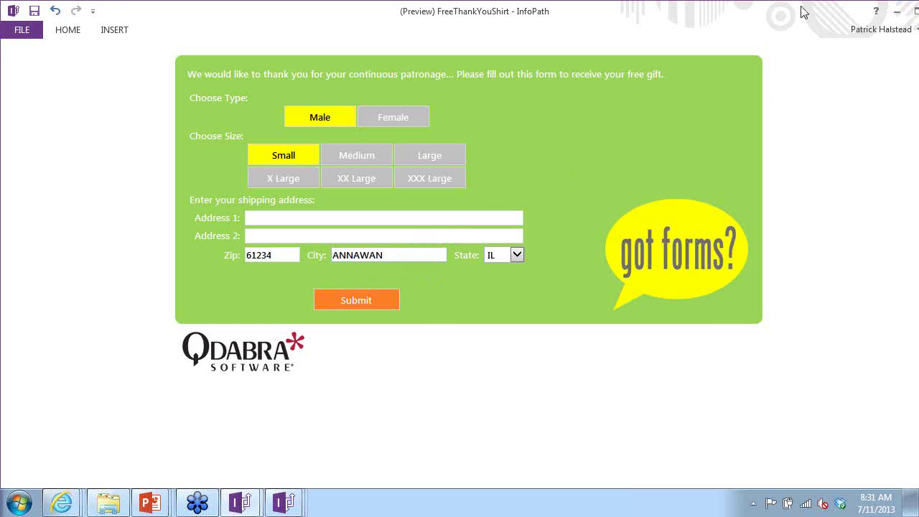
left_click_drag(801, 7, 659, 30)
left_click(795, 36)
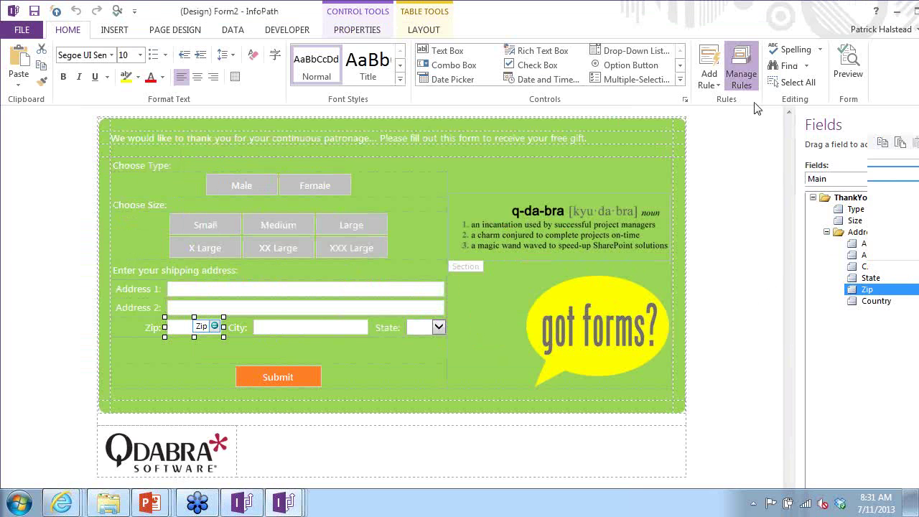
- Change the City action's filter to ZipCodes Zip = current()
left_click(740, 72)
left_click(859, 412)
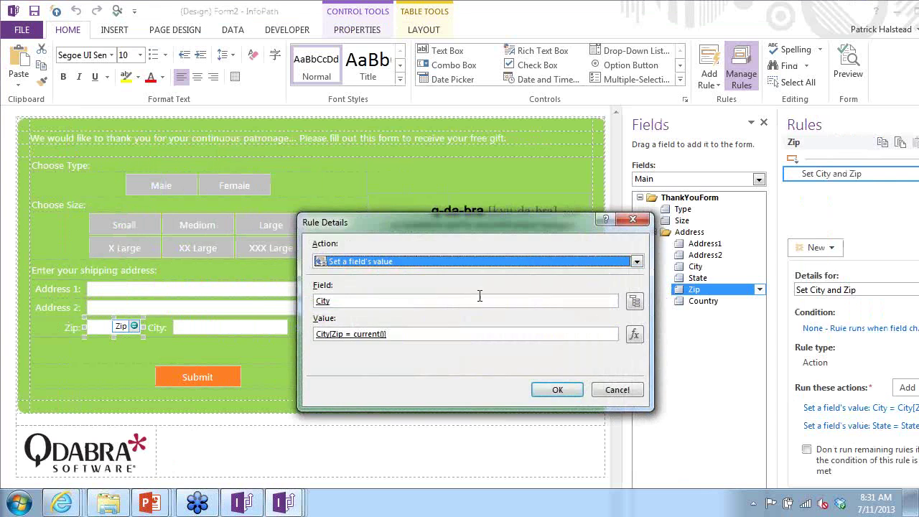
left_click(631, 337)
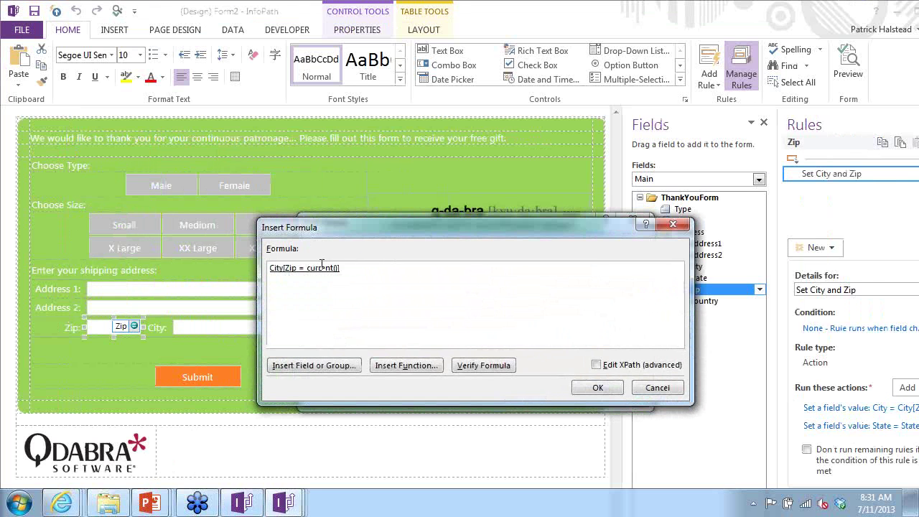
double_click(319, 268)
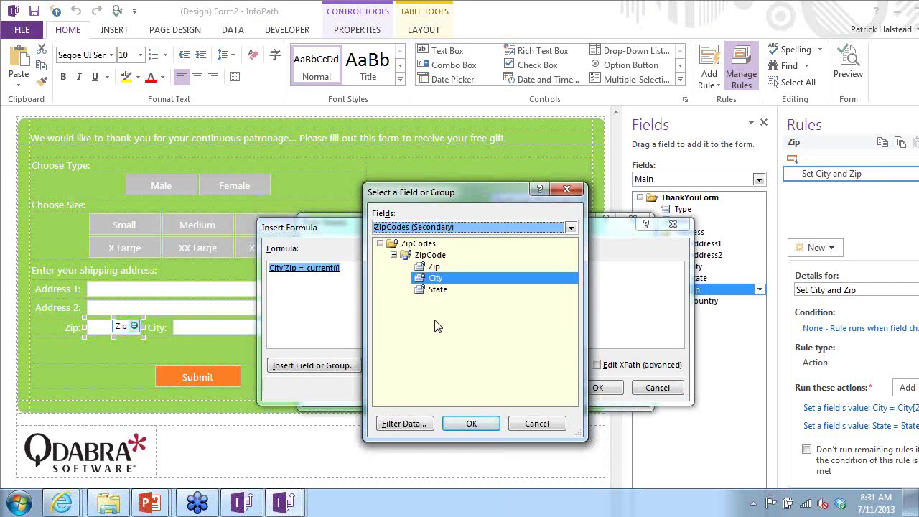
left_click(421, 423)
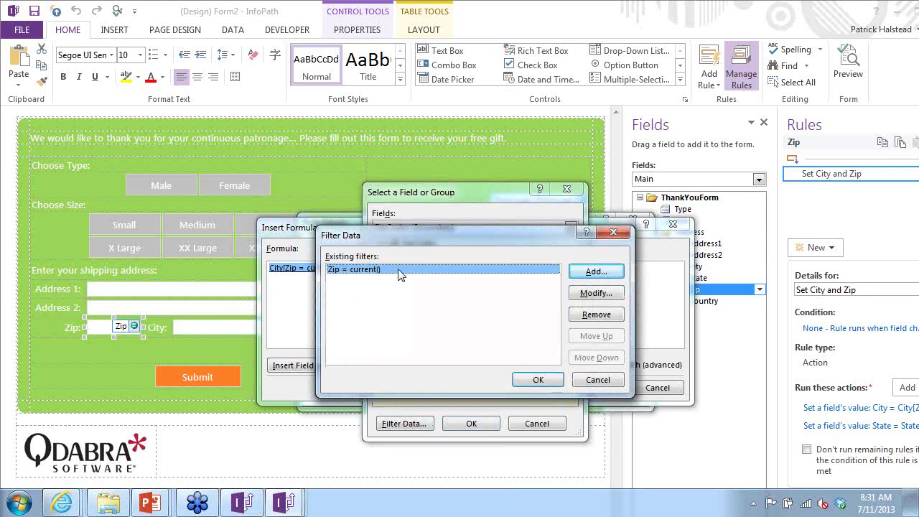
double_click(391, 275)
left_click(369, 308)
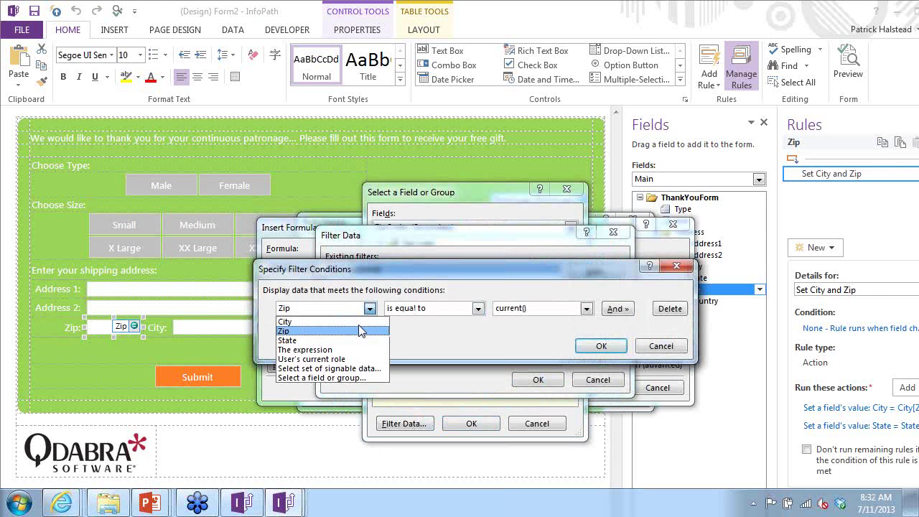
left_click(341, 378)
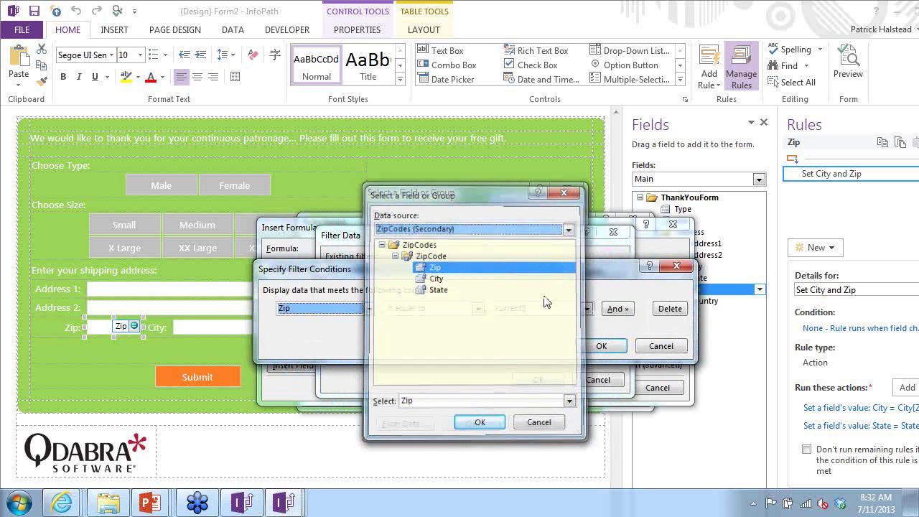
key("Return")
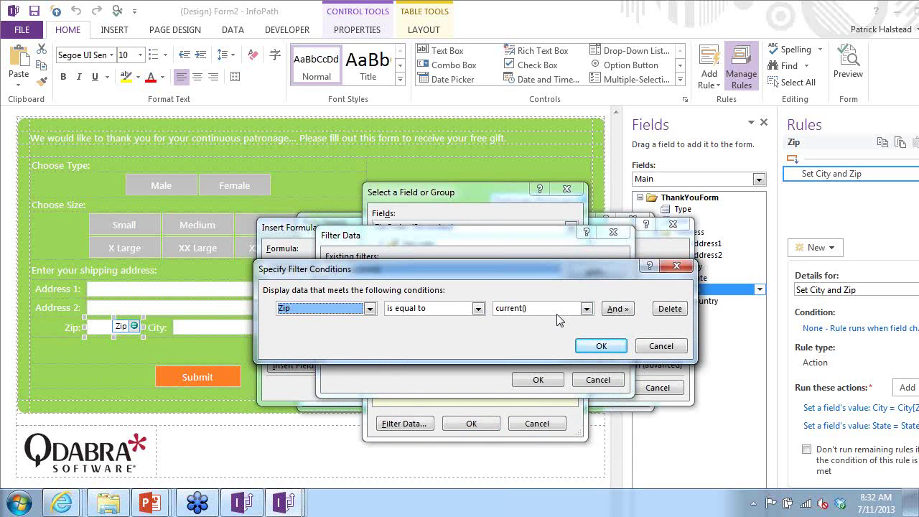
left_click(556, 313)
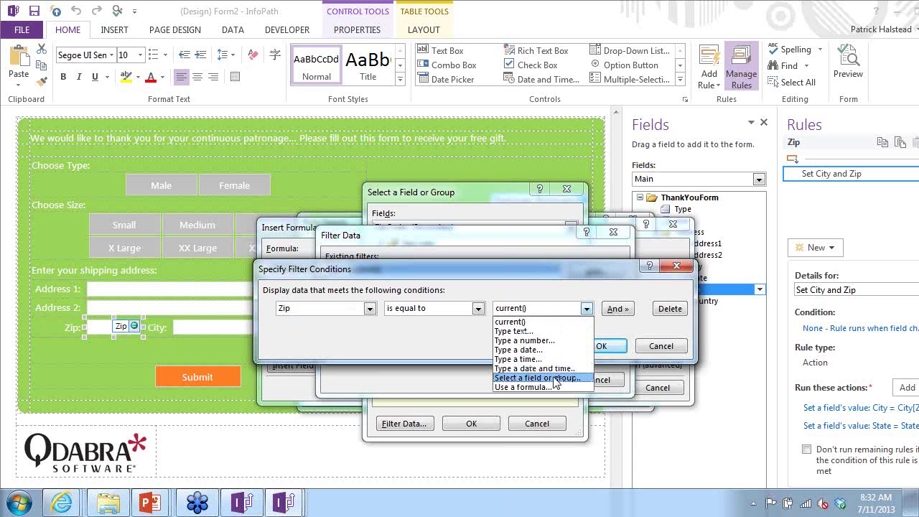
key("Escape")
key("Escape")
key("Escape")
key("Escape")
key("Escape")
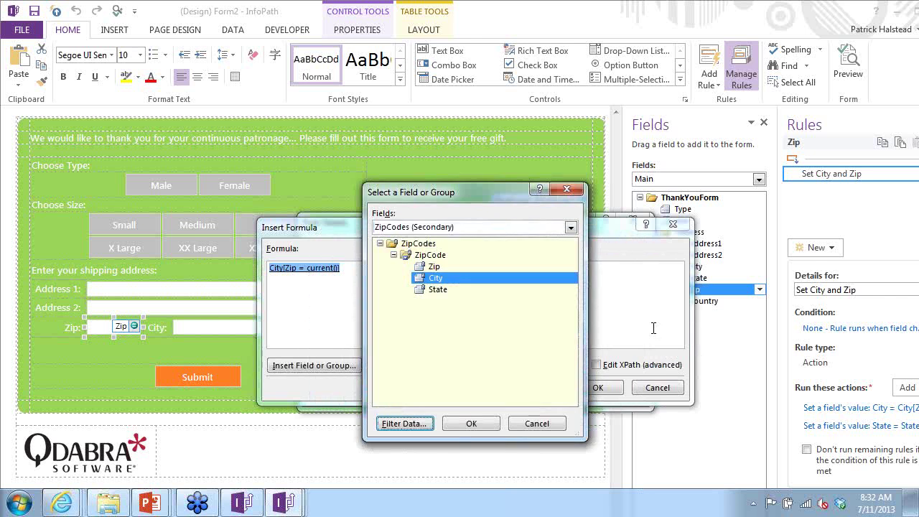
key("Escape")
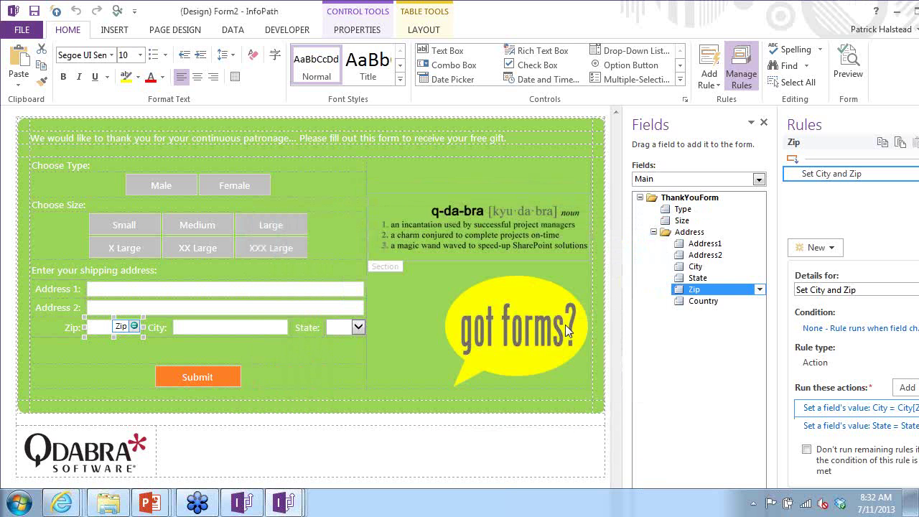
- Return to the PowerPoint slide show and advance to the Webinar Kits (QWKs) slide
key("alt+Tab")
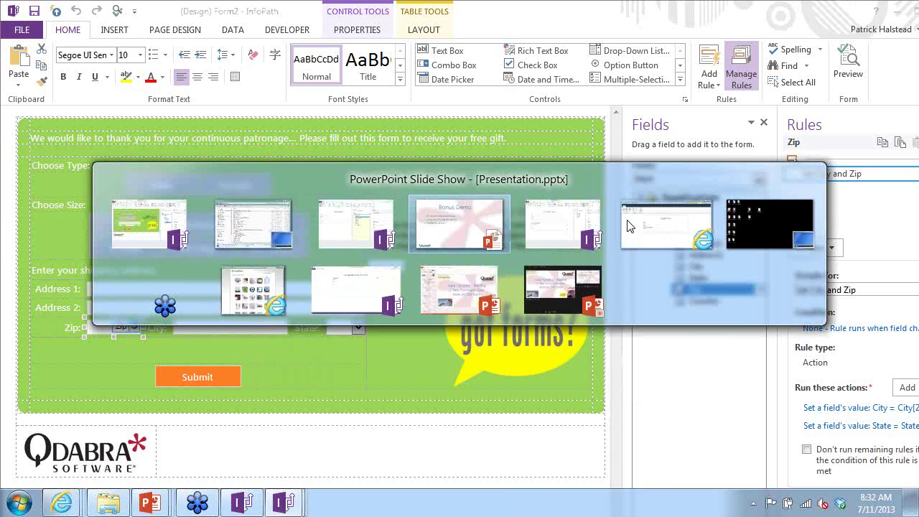
key("Right")
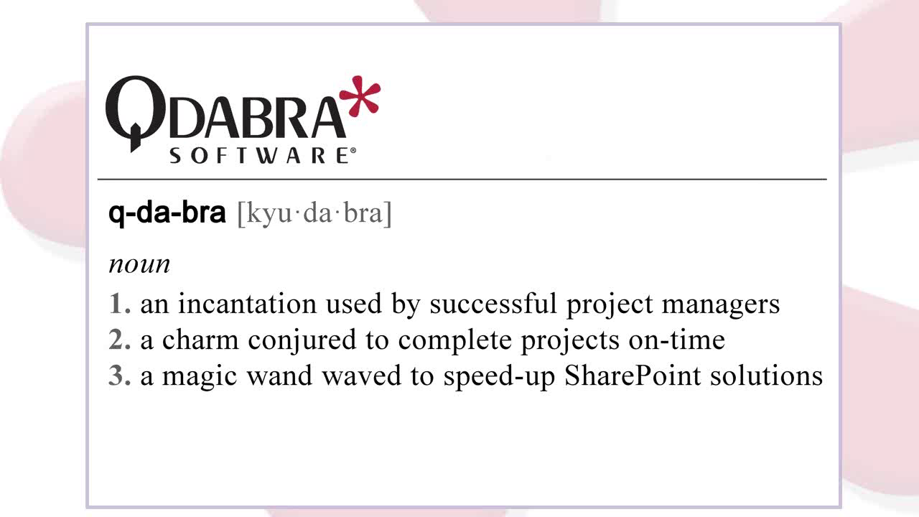
key("Right")
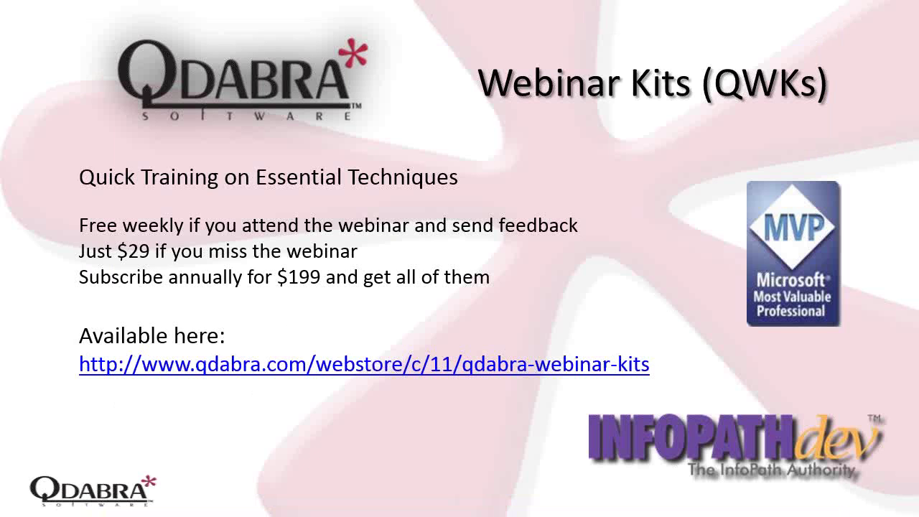